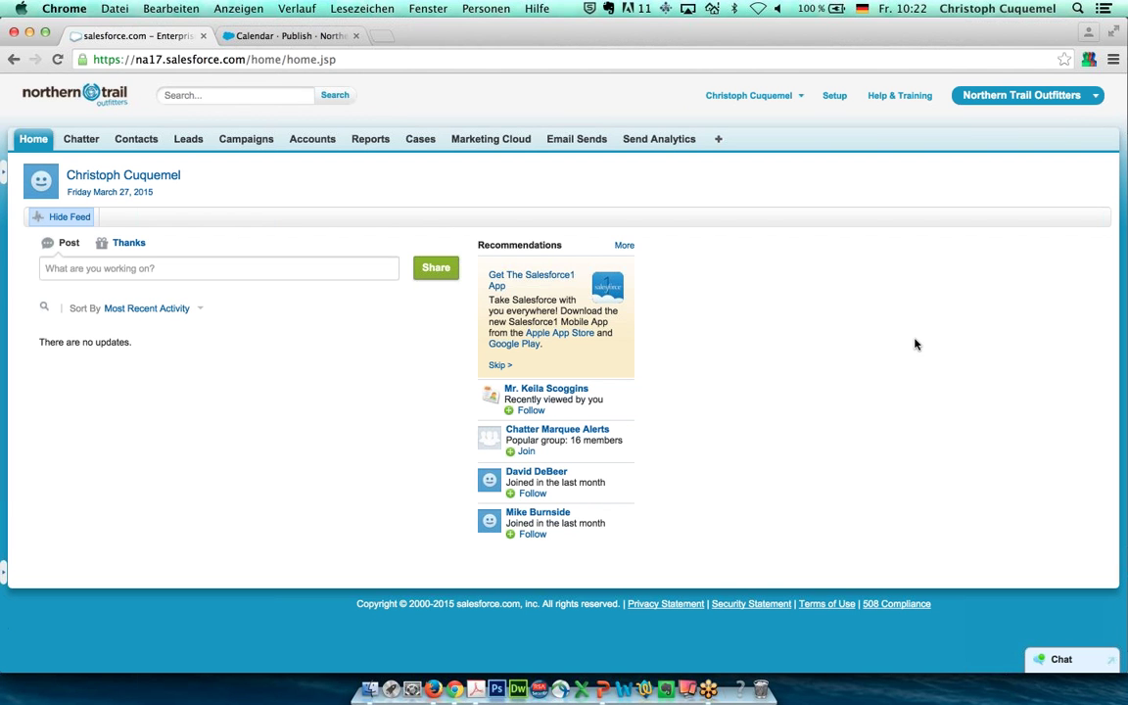
left_click(1062, 105)
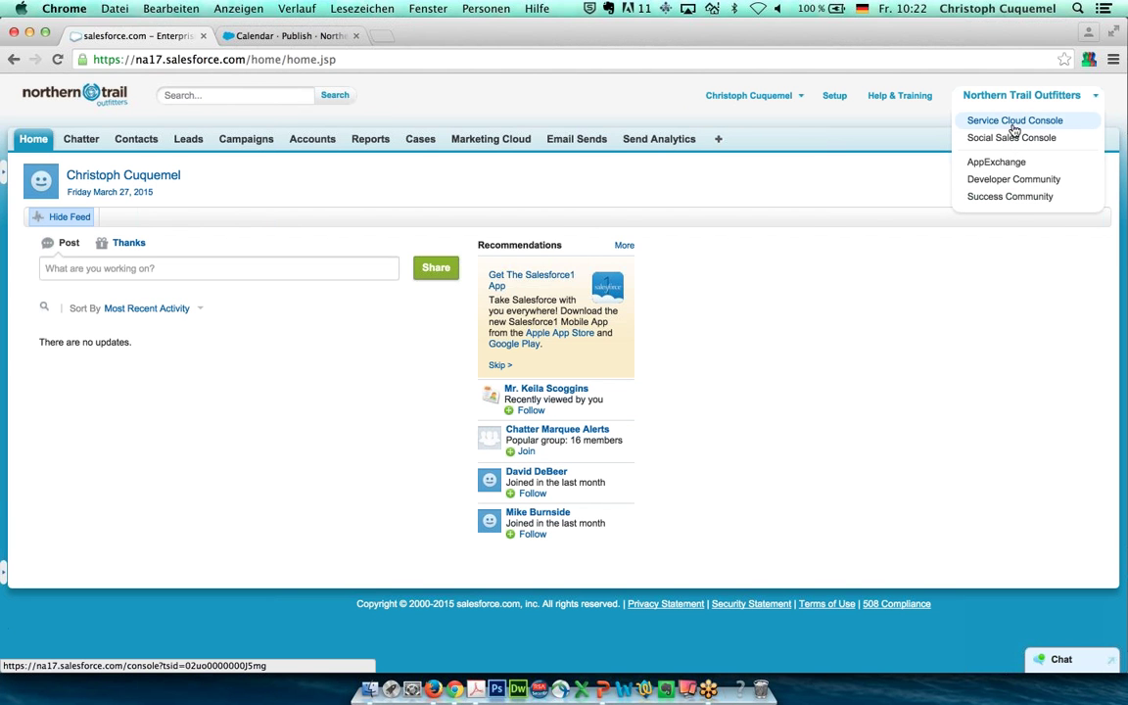
left_click(887, 404)
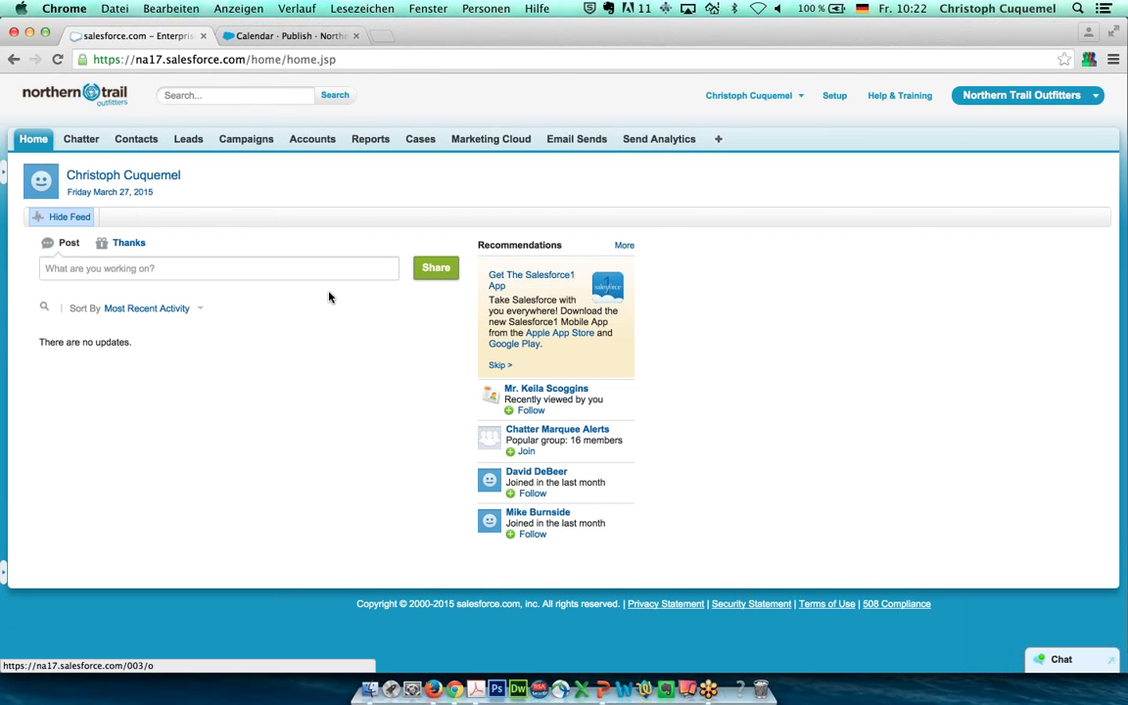
Start a new email send and select myNTO Rewards as its business unit
left_click(497, 143)
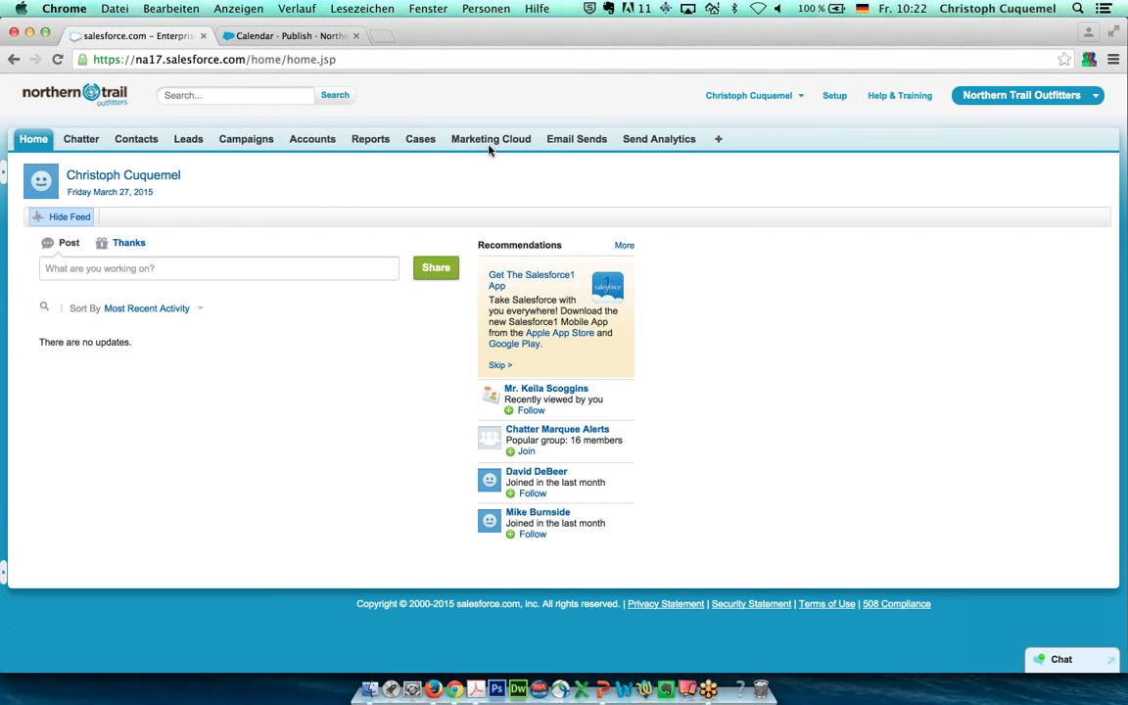
left_click(502, 146)
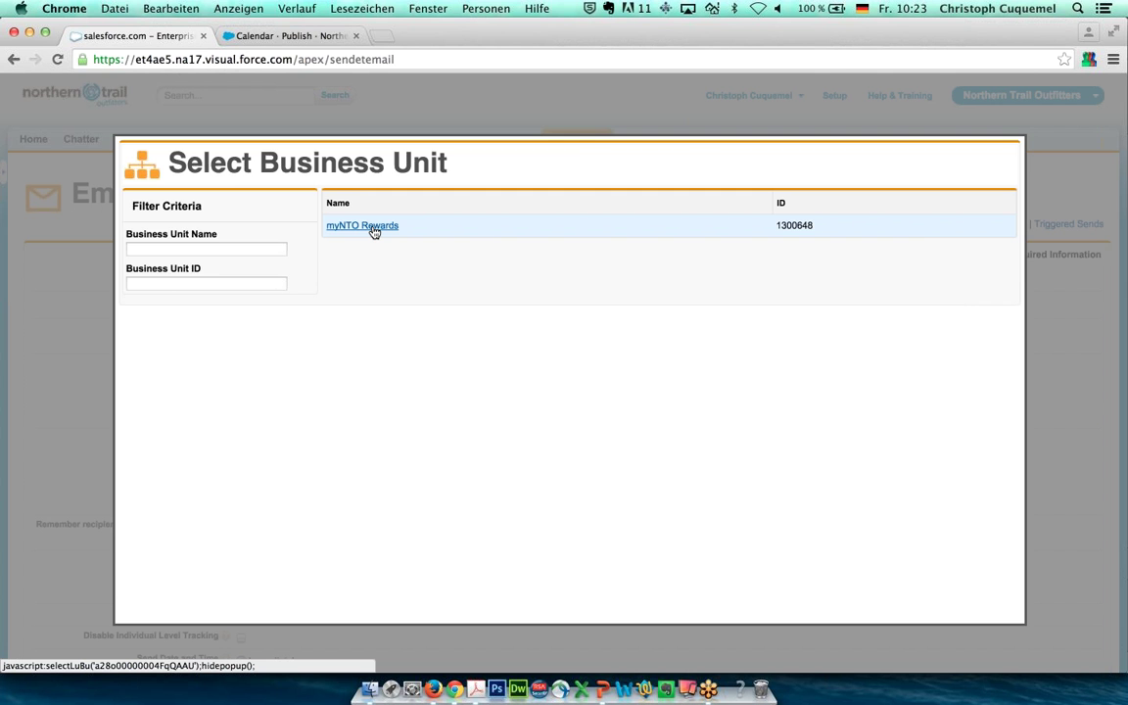
left_click(372, 227)
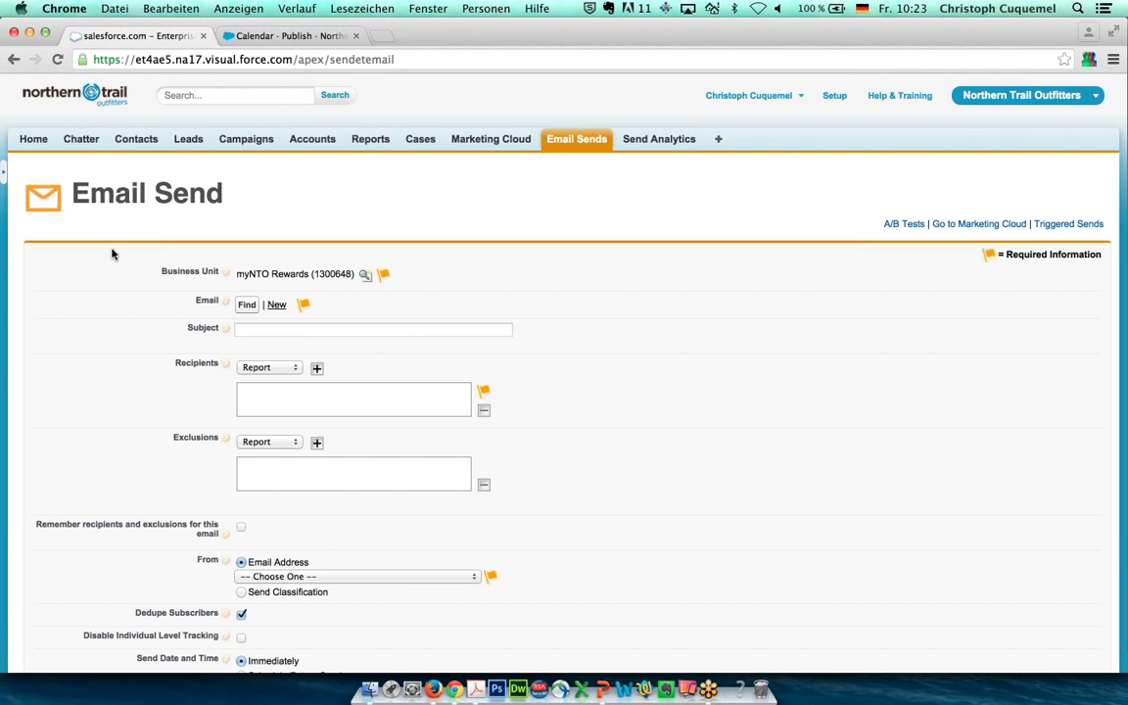
Choose the existing email "myNTO Rewards - Monthly Offer" from the my emails folder for the send
scroll(112, 253, "down", 3)
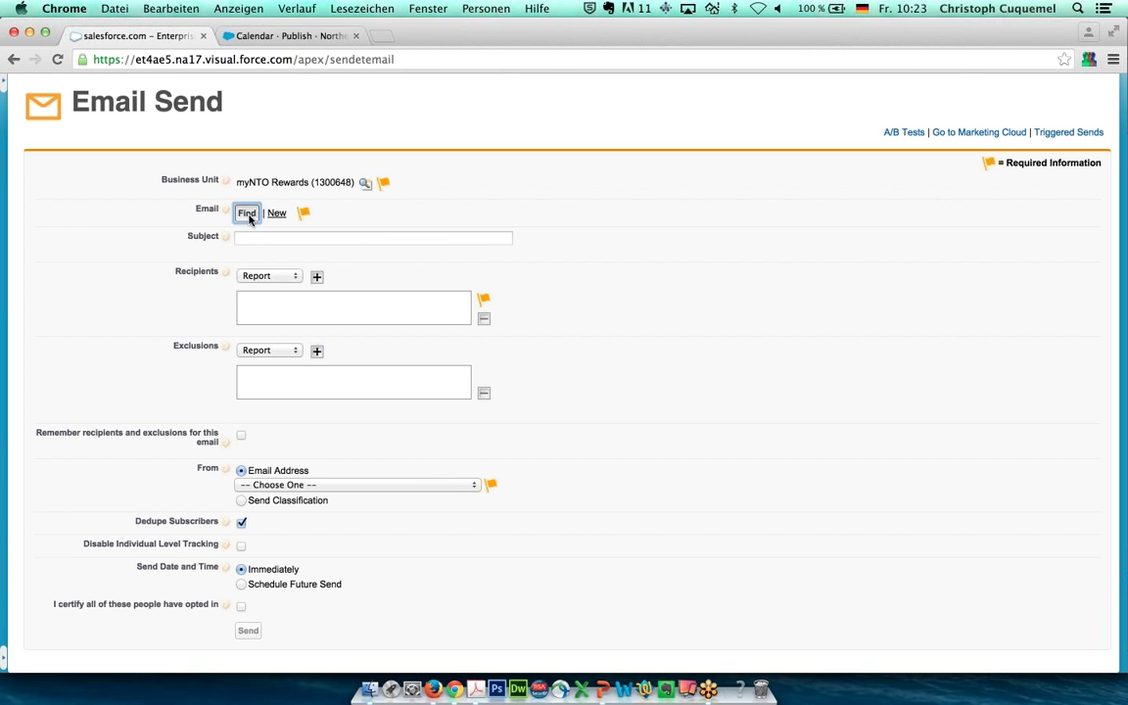
left_click(247, 214)
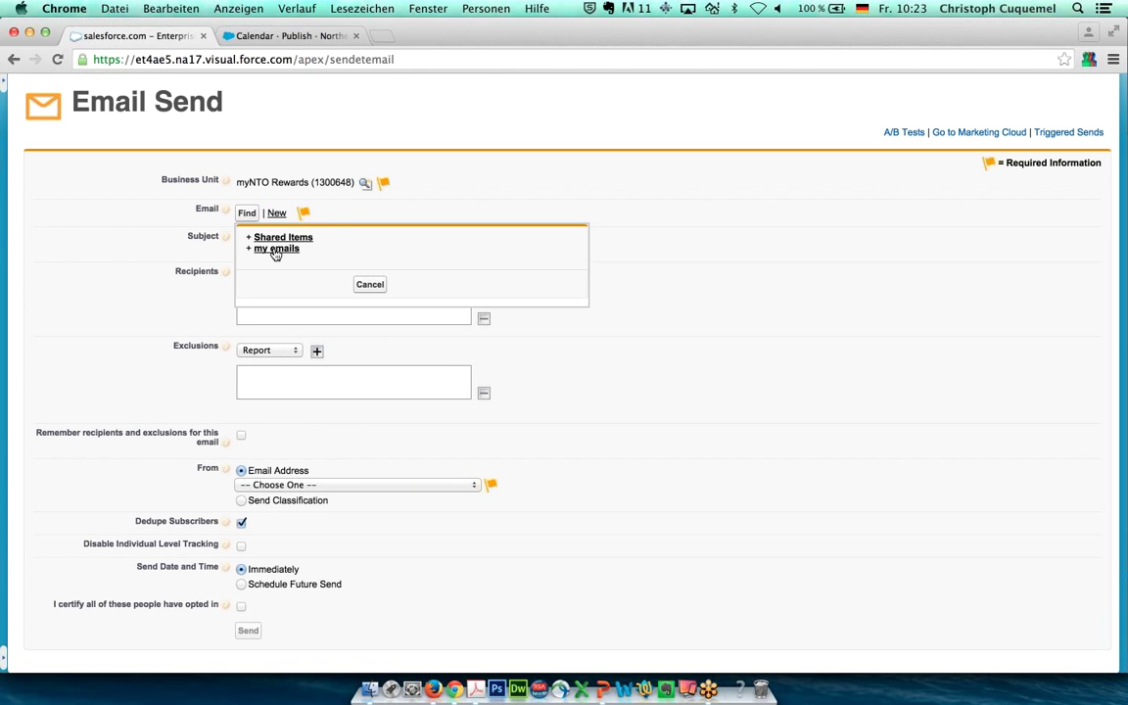
left_click(276, 250)
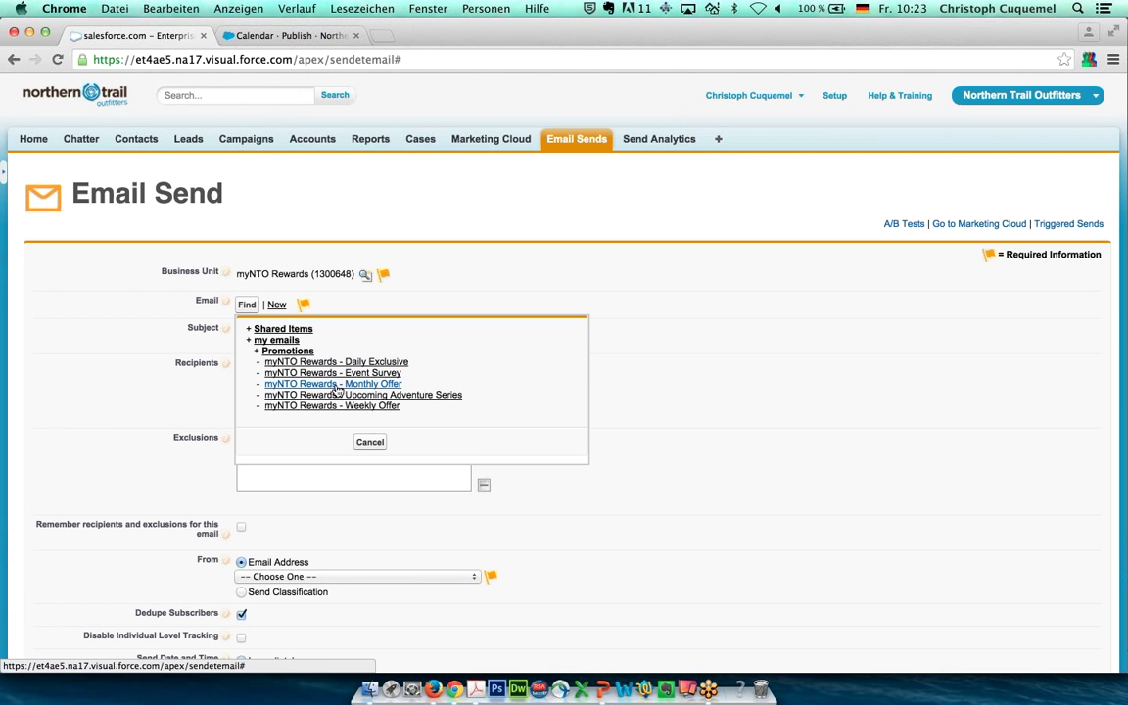
left_click(336, 386)
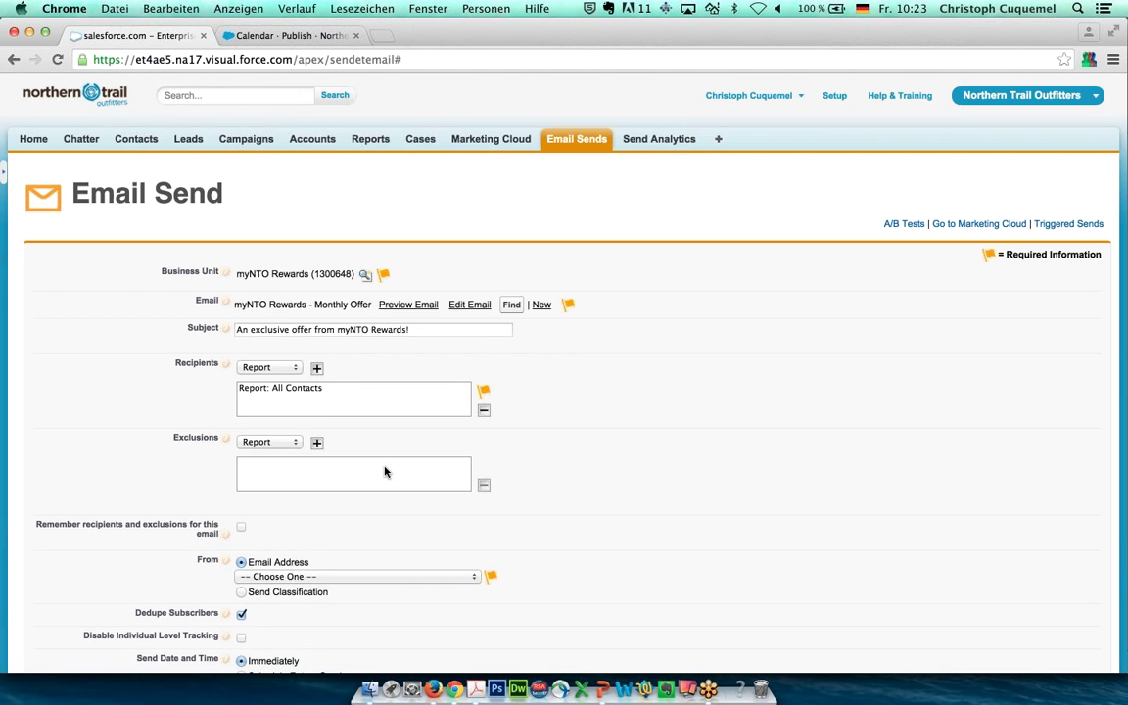
left_click(456, 333)
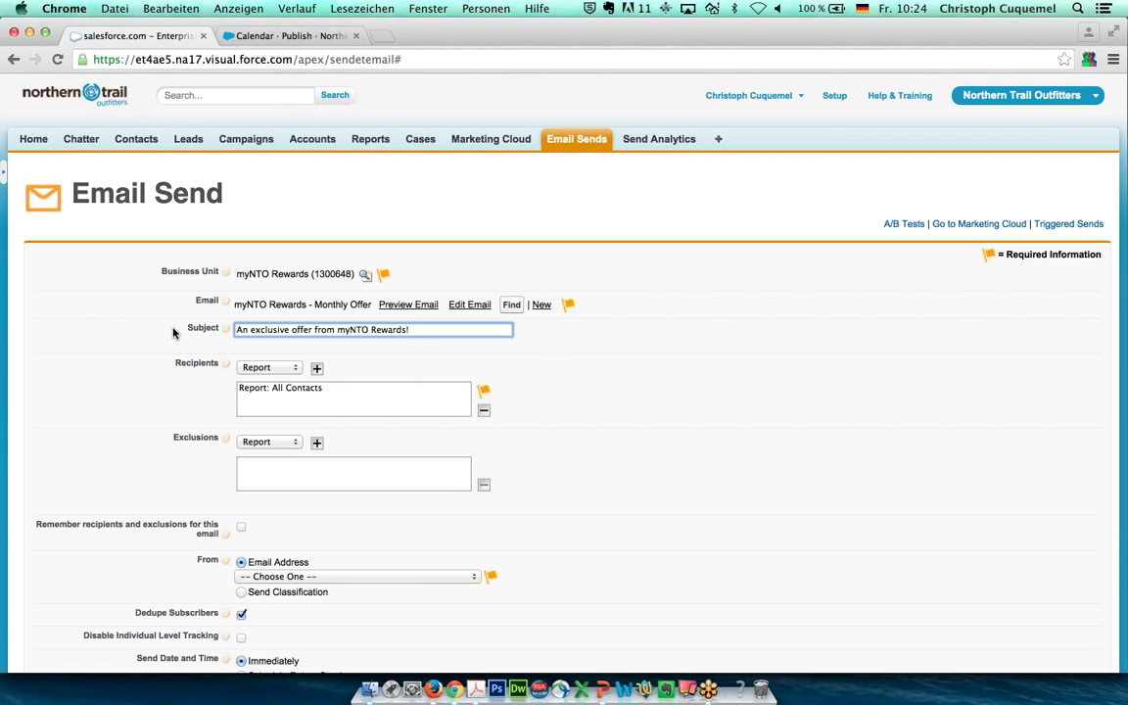
Set the From email address of the send to Record Owner
scroll(146, 331, "down", 1)
scroll(174, 333, "down", 2)
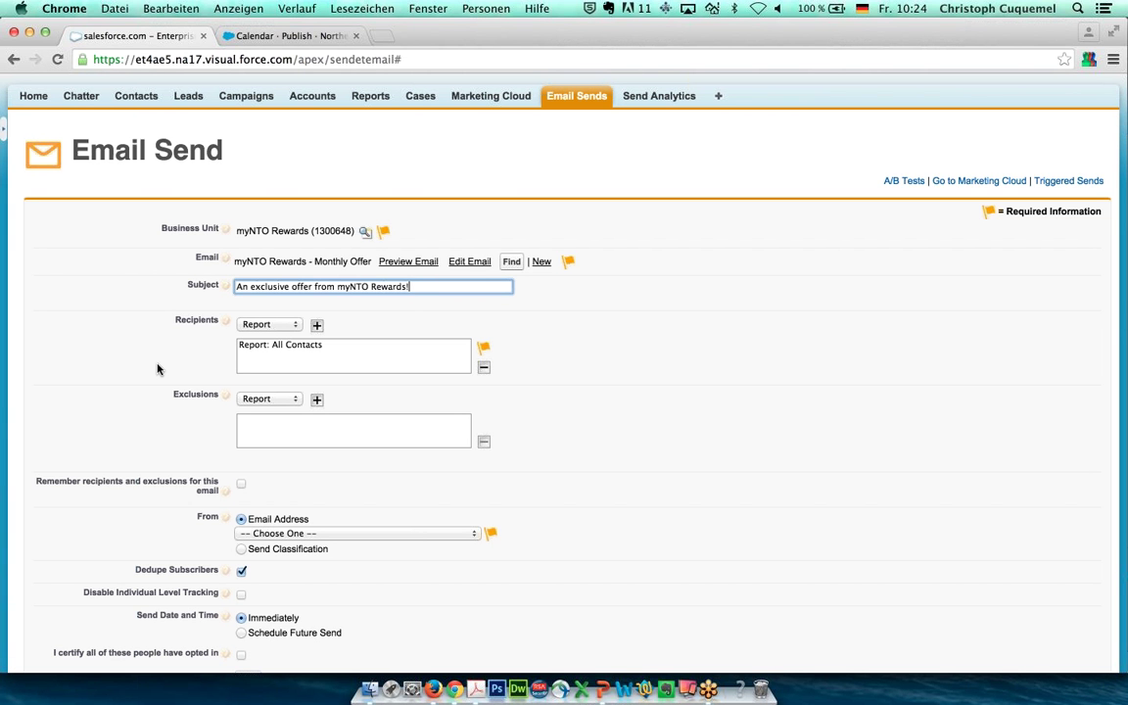
scroll(158, 368, "down", 3)
left_click(314, 443)
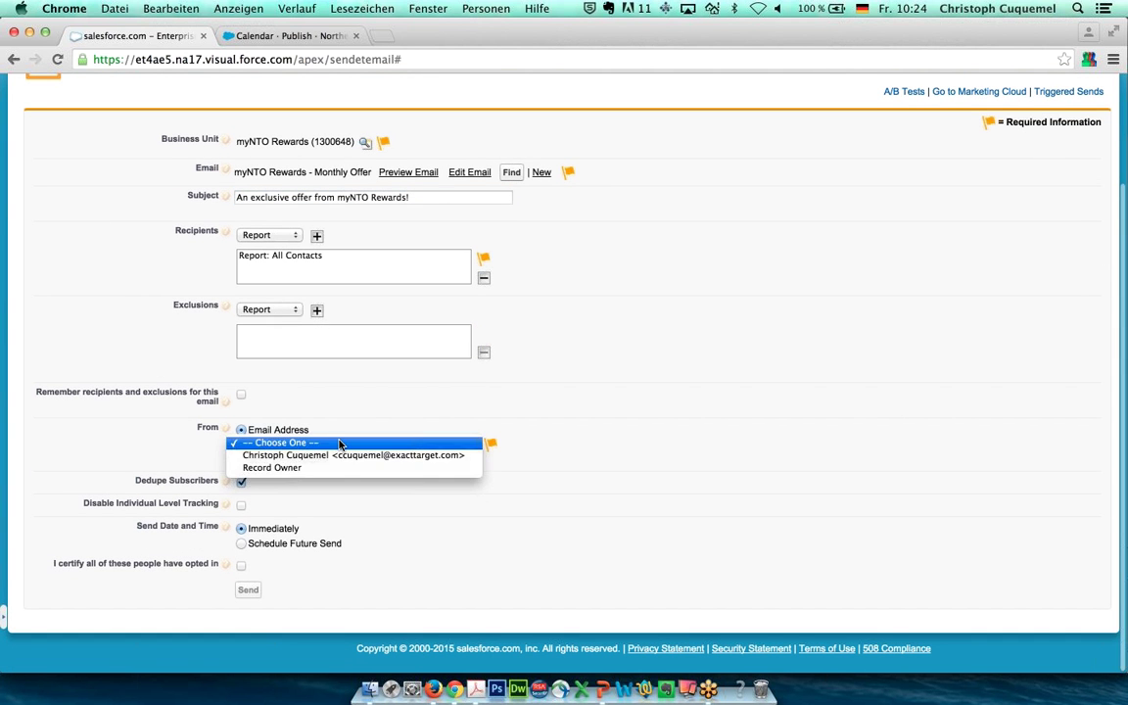
left_click(271, 469)
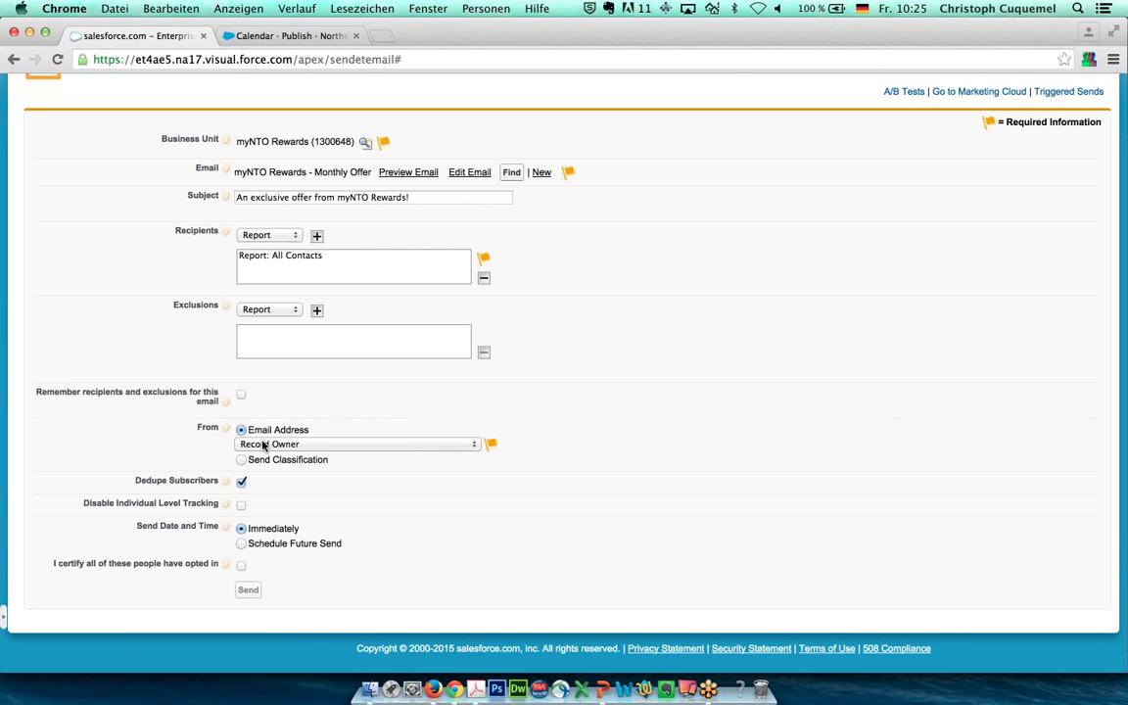
Keep the send time at Immediately, certify that all recipients have opted in, and send the email
left_click(241, 543)
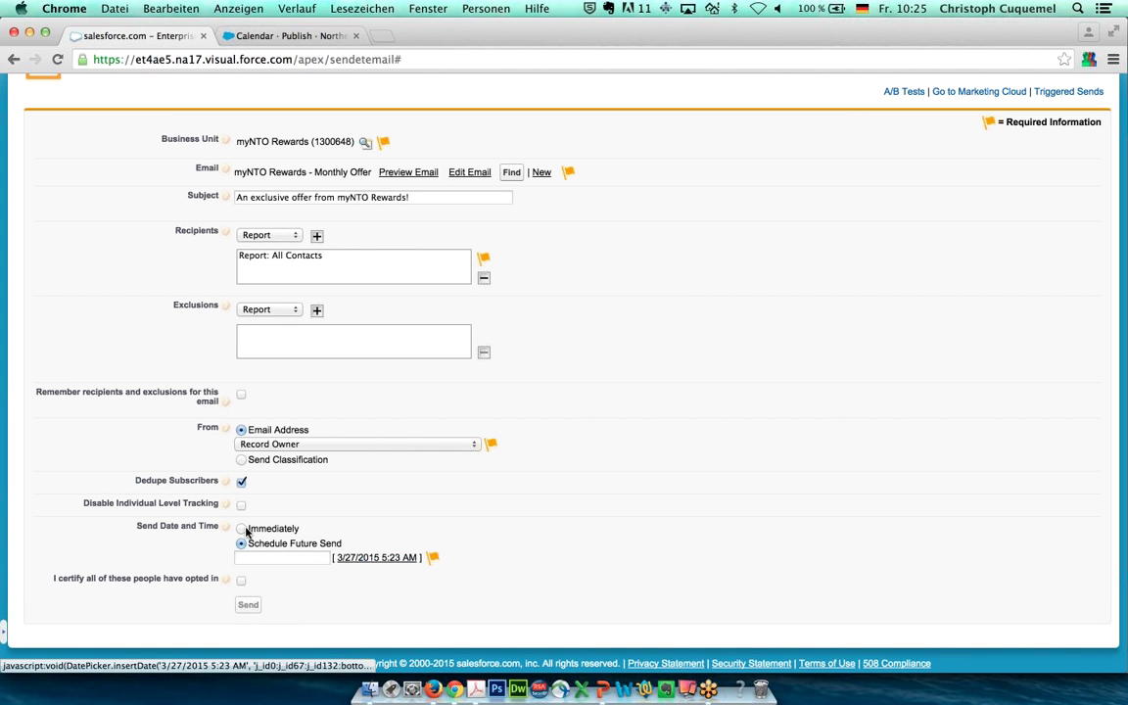
left_click(242, 530)
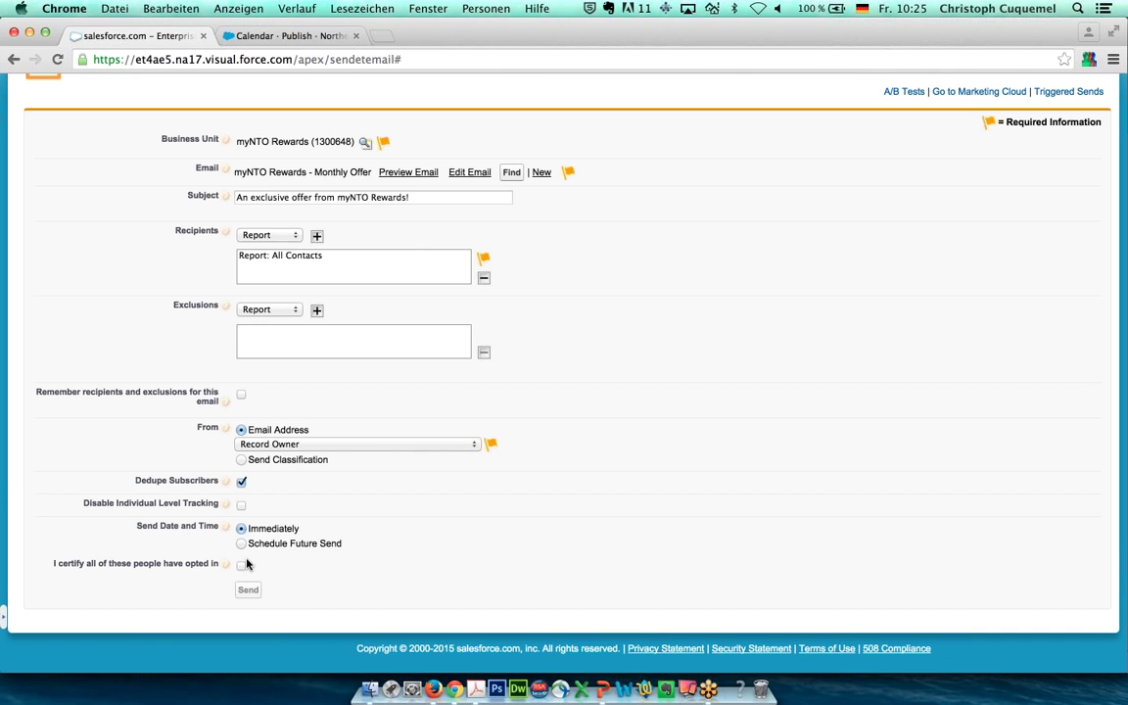
left_click(241, 567)
left_click(248, 593)
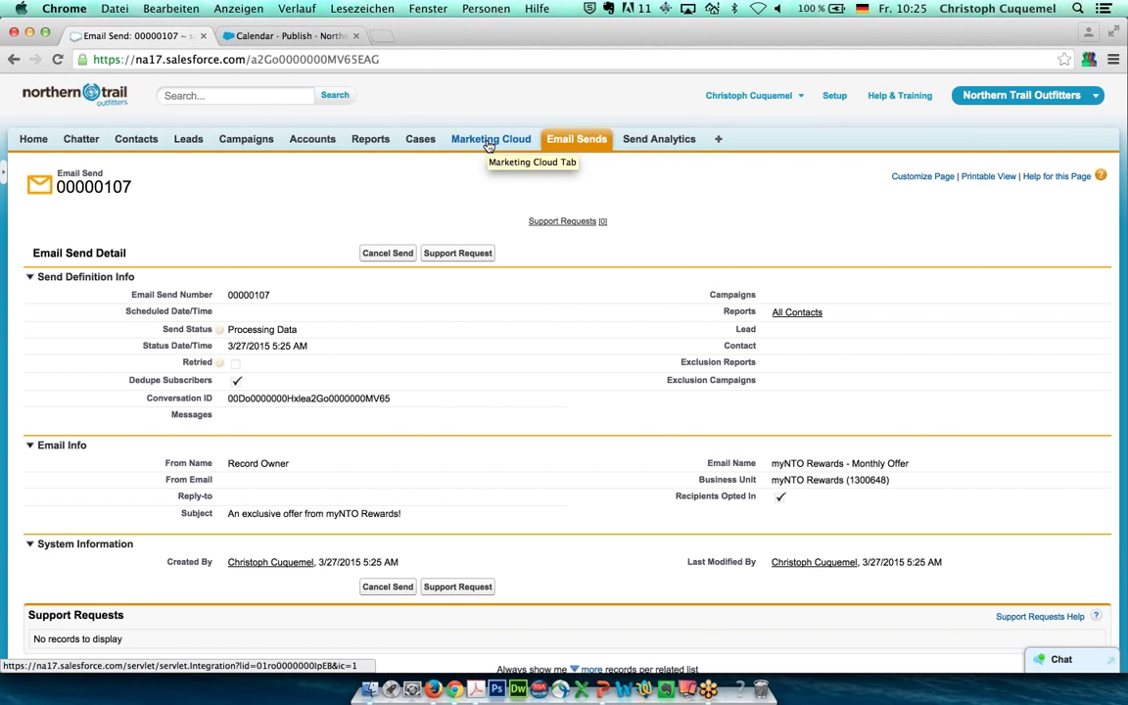
Open the A/B Tests overview by way of a new email send for the myNTO Rewards business unit
left_click(488, 142)
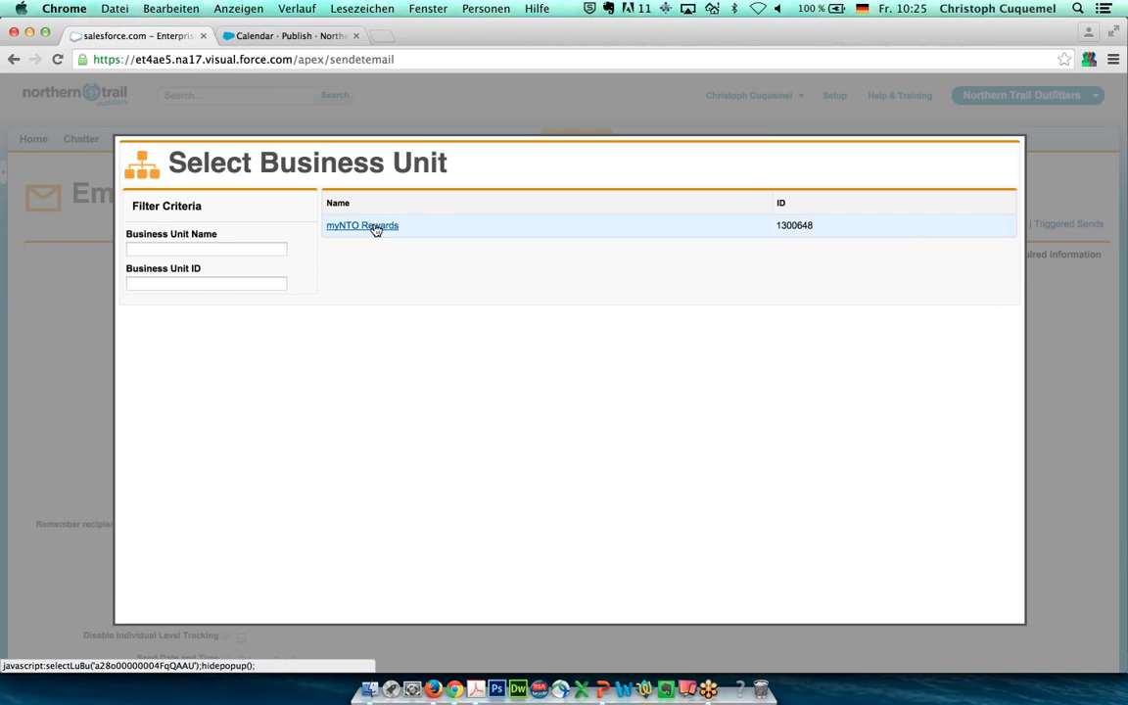
left_click(375, 225)
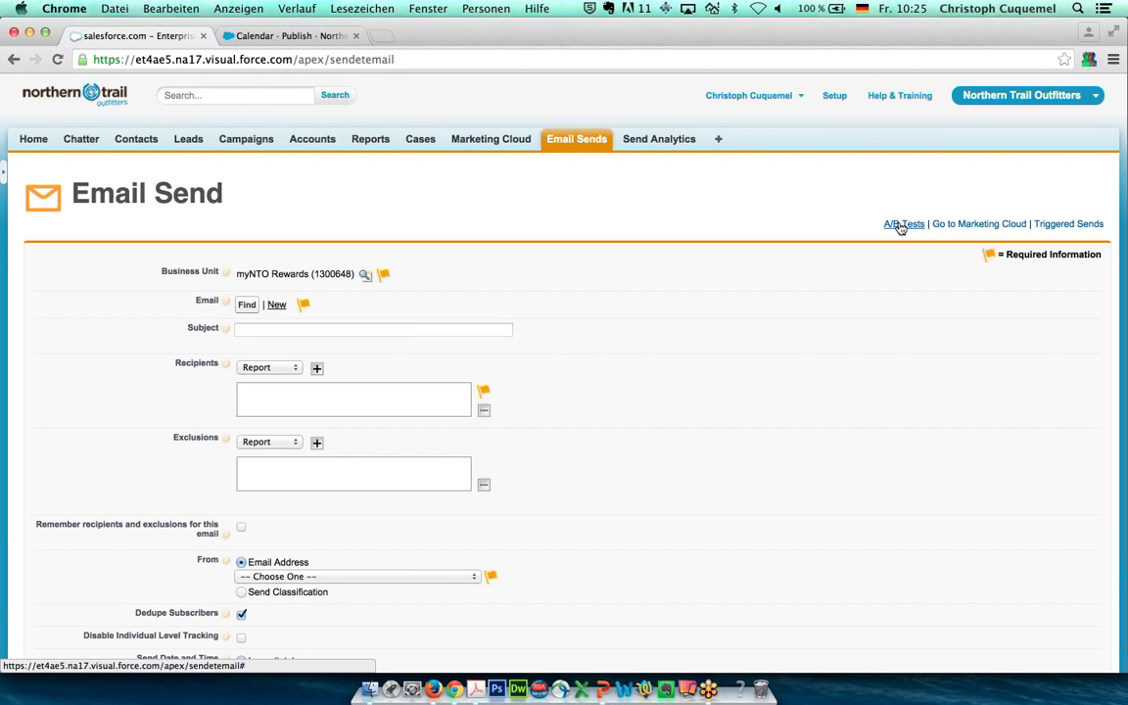
left_click(900, 227)
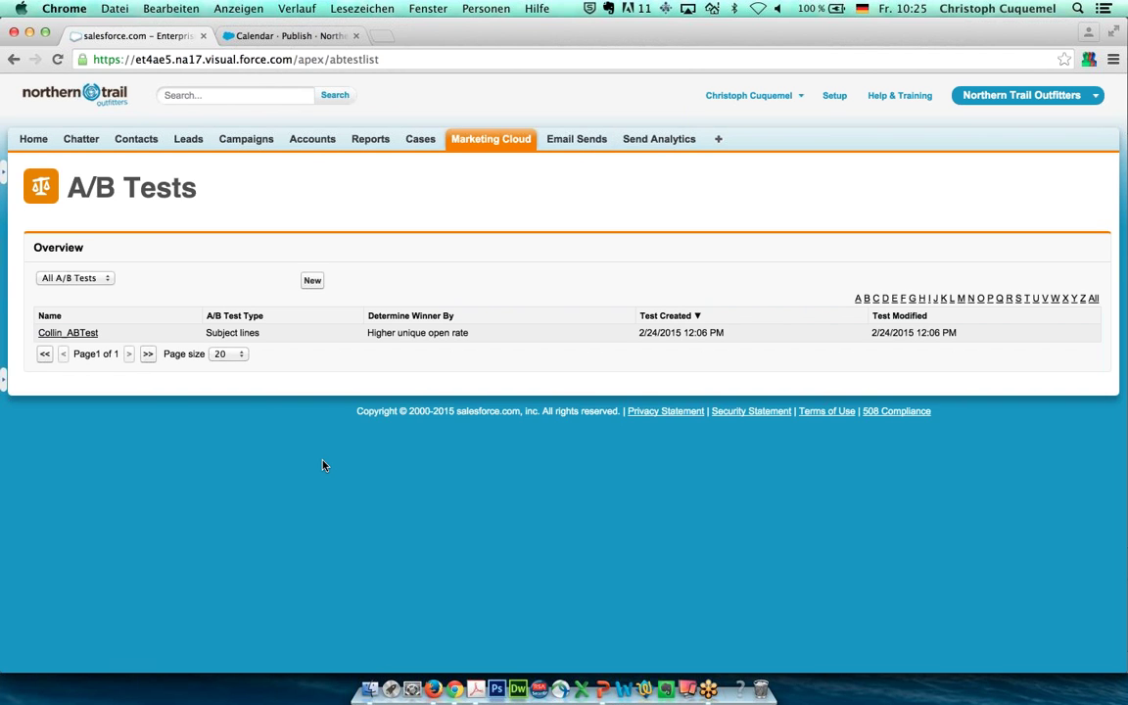
Create a new Subject Line A/B test with myNTO Rewards as its business unit
left_click(311, 282)
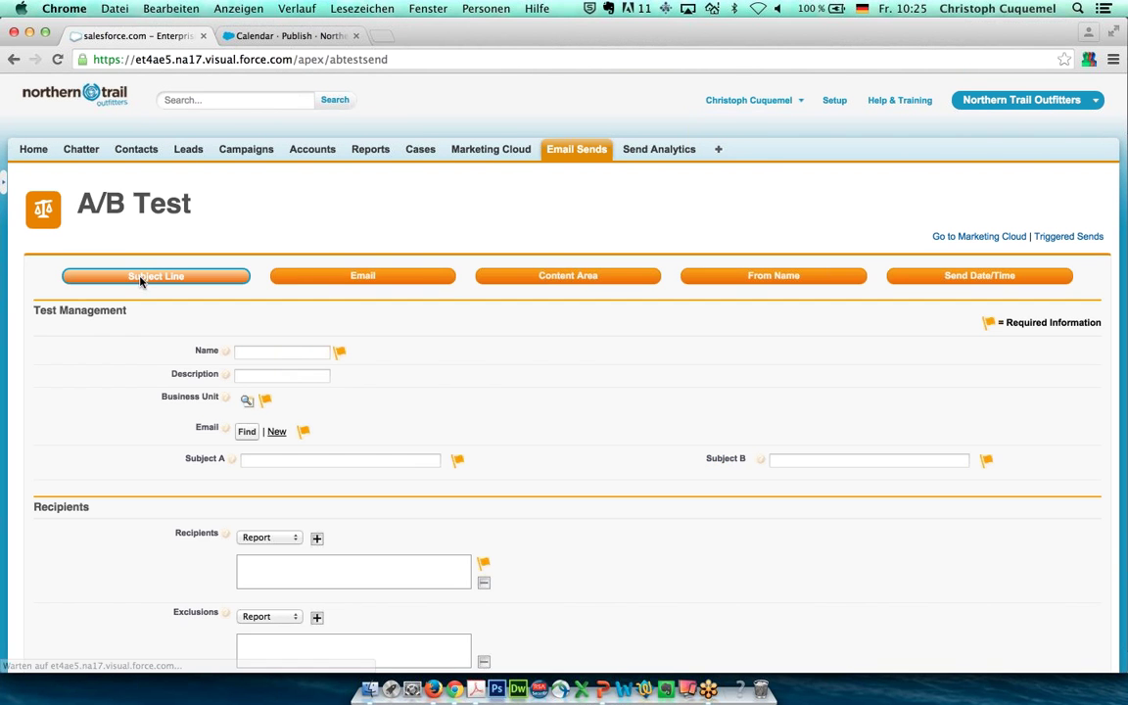
left_click(141, 281)
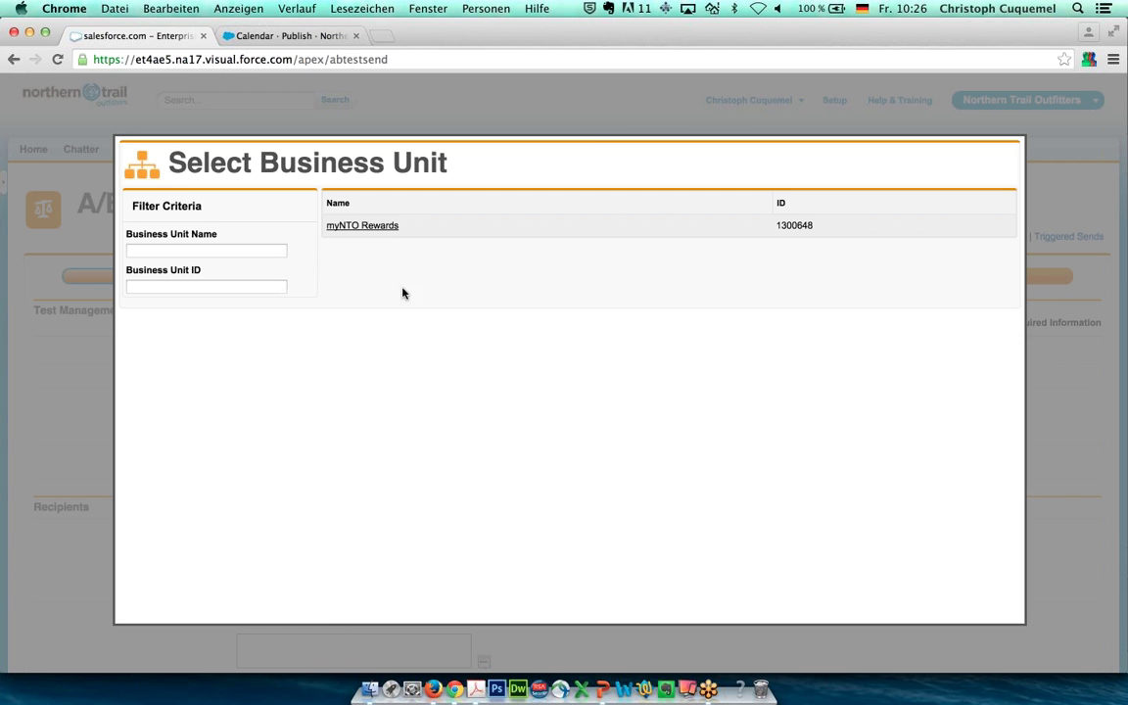
left_click(365, 226)
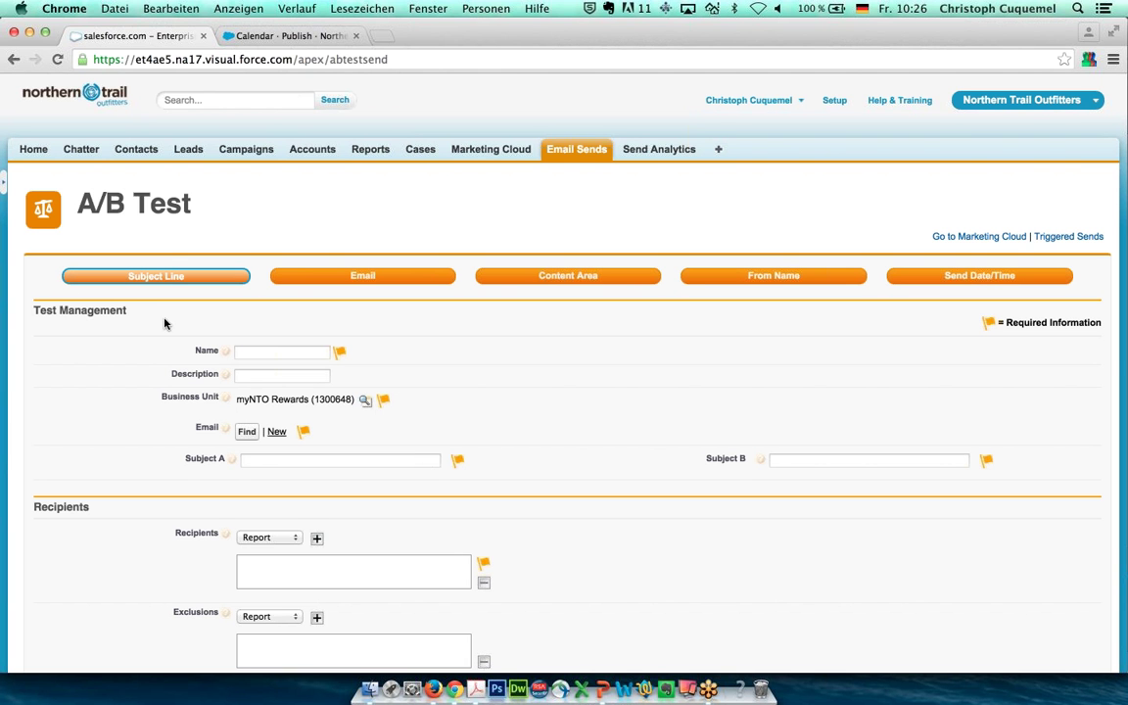
Enter "Betreffzeilen A" as Subject A and "Betreffzeile B" as Subject B of the A/B test
scroll(165, 357, "down", 1)
scroll(165, 357, "down", 5)
left_click(303, 295)
type("Bet")
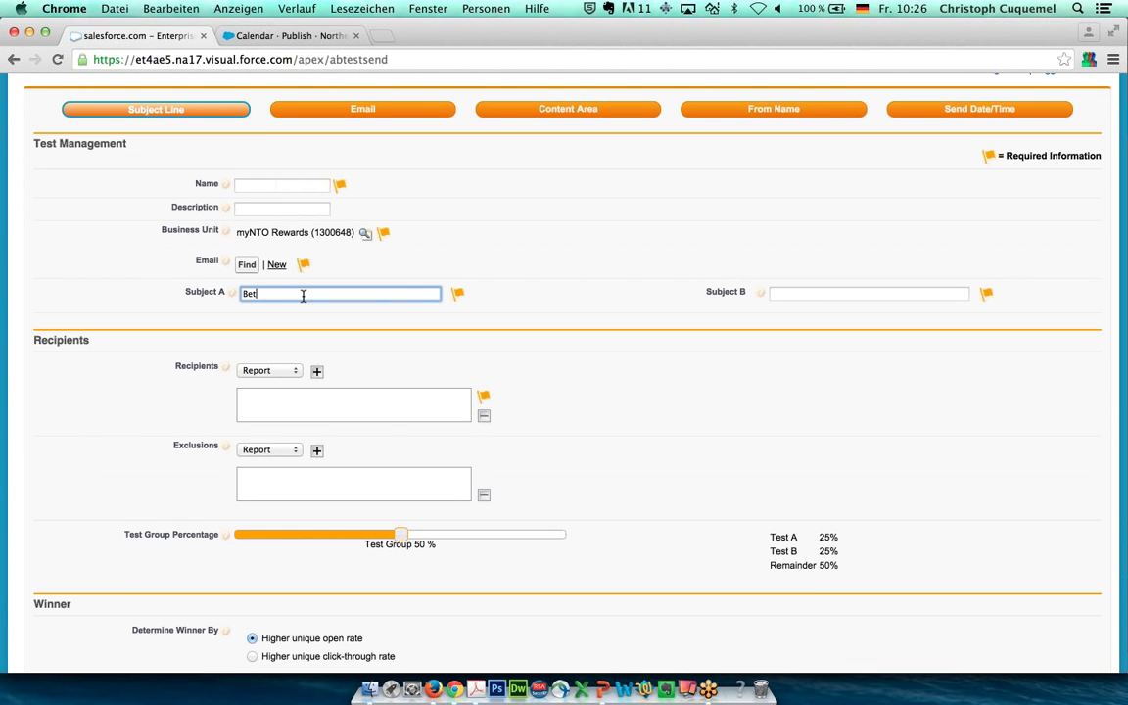
type("reffzeilen A")
left_click(817, 295)
type("Betreffzeile")
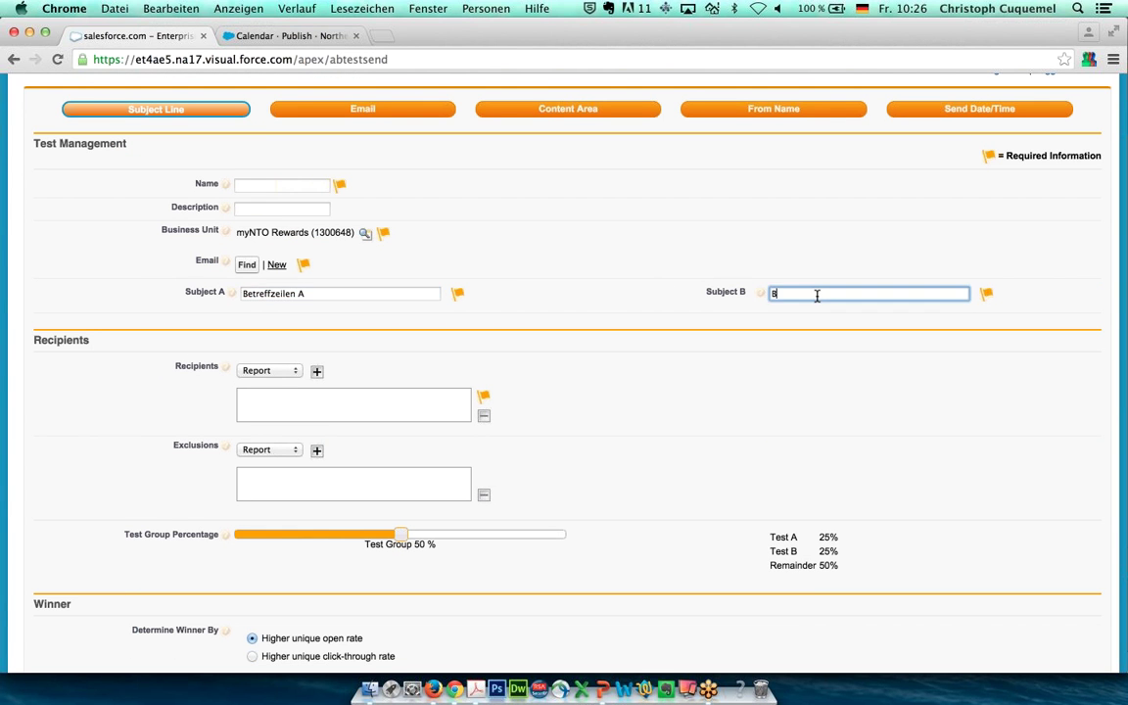
type("n")
key("BackSpace")
key("BackSpace")
type("e B")
Examine the test group percentage split and the criteria and timing for declaring the A/B test winner
scroll(289, 380, "down", 5)
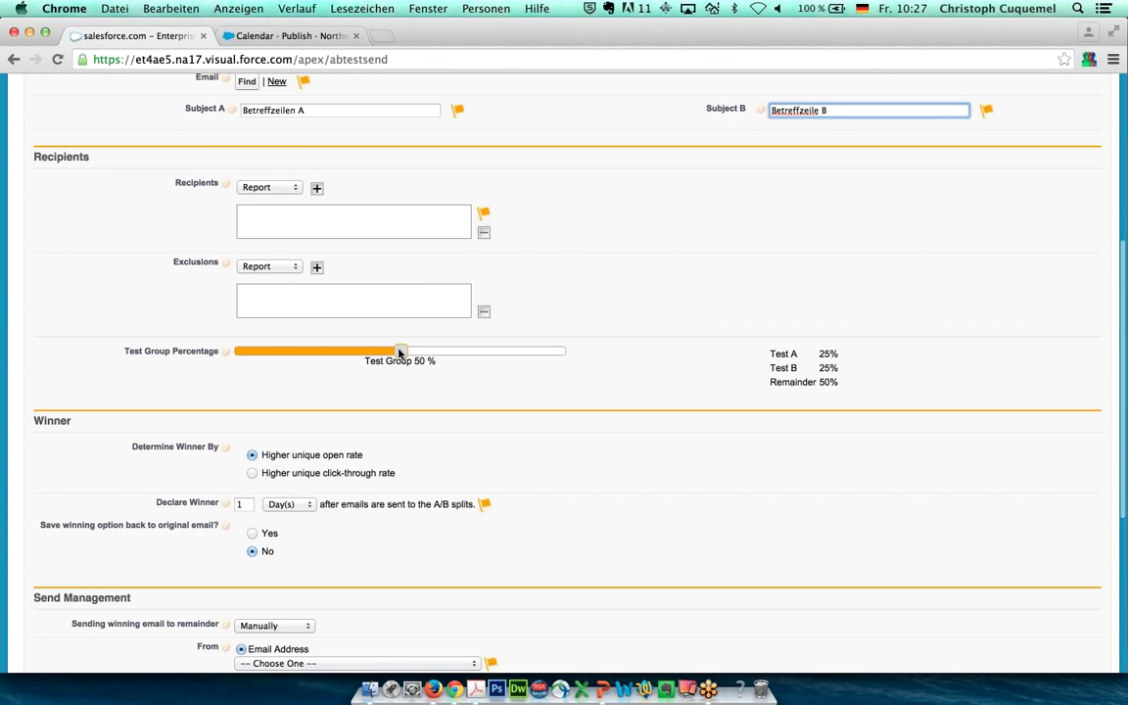
mouse_move(400, 355)
left_mouse_down()
mouse_move(355, 356)
mouse_move(400, 356)
left_mouse_up()
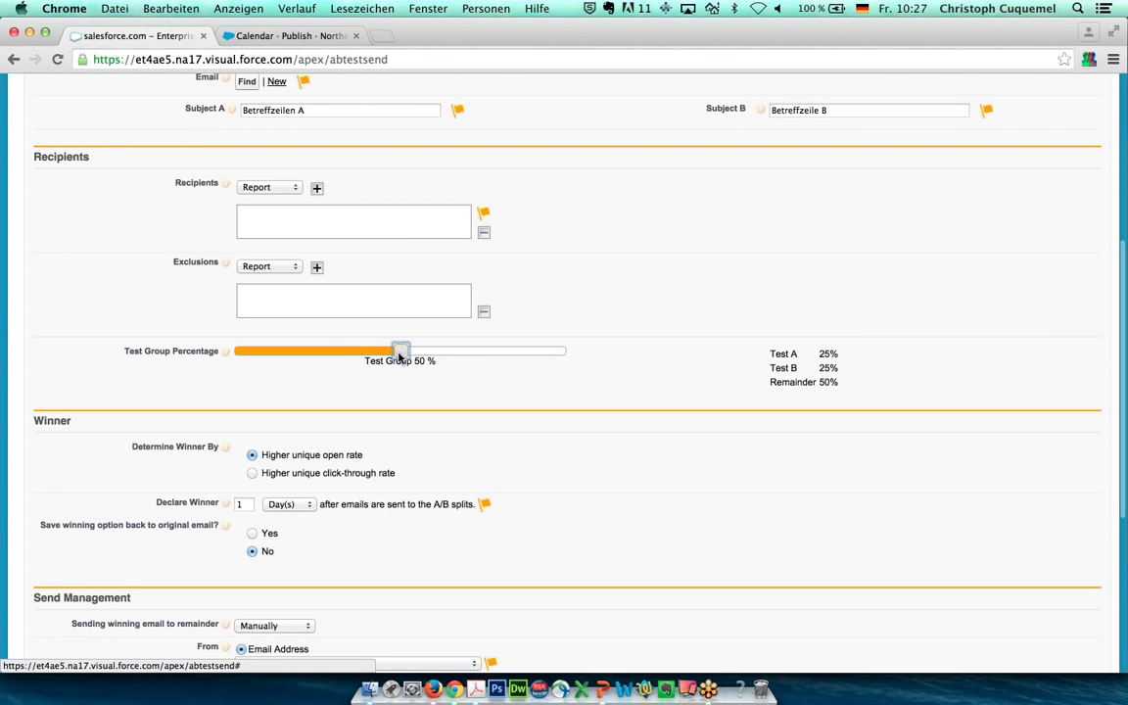
double_click(826, 354)
left_click(824, 354)
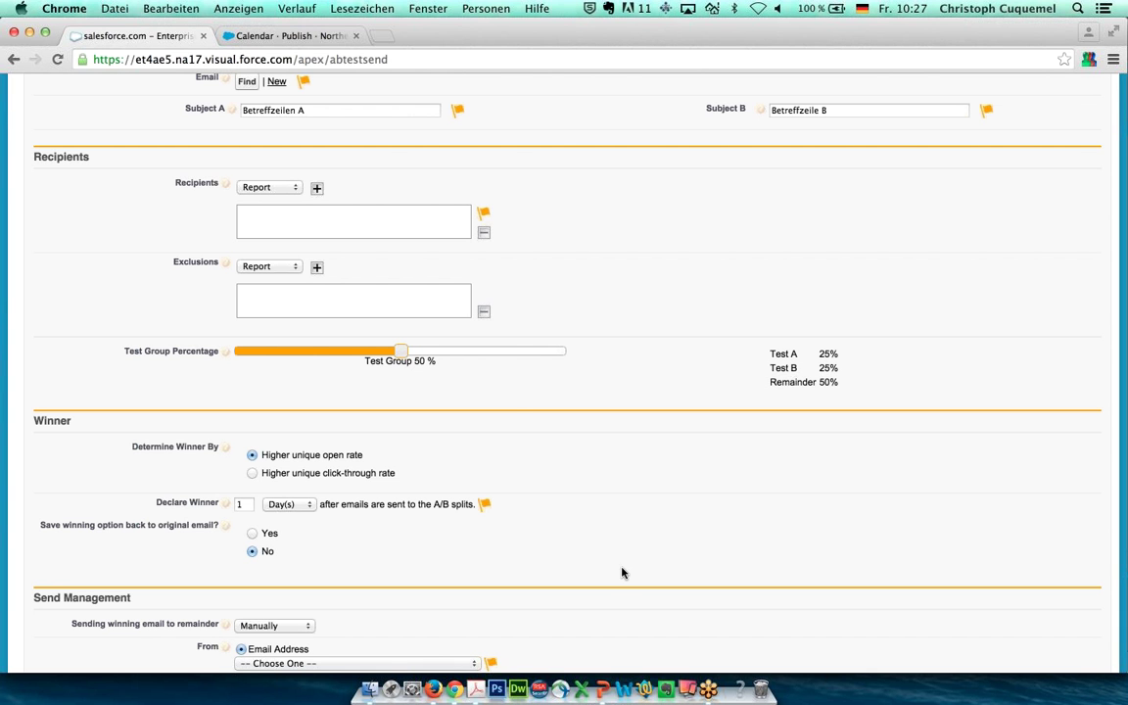
scroll(559, 444, "down", 1)
scroll(560, 443, "down", 5)
scroll(559, 443, "up", 2)
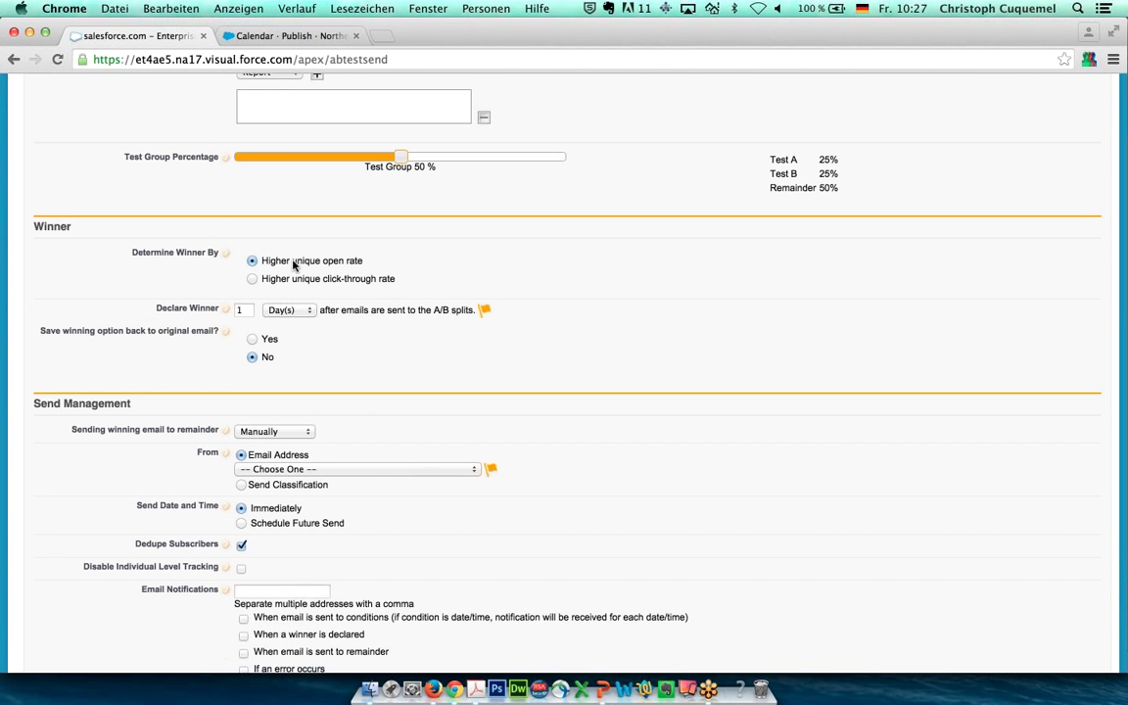
left_click(242, 309)
scroll(459, 346, "down", 1)
scroll(459, 346, "down", 3)
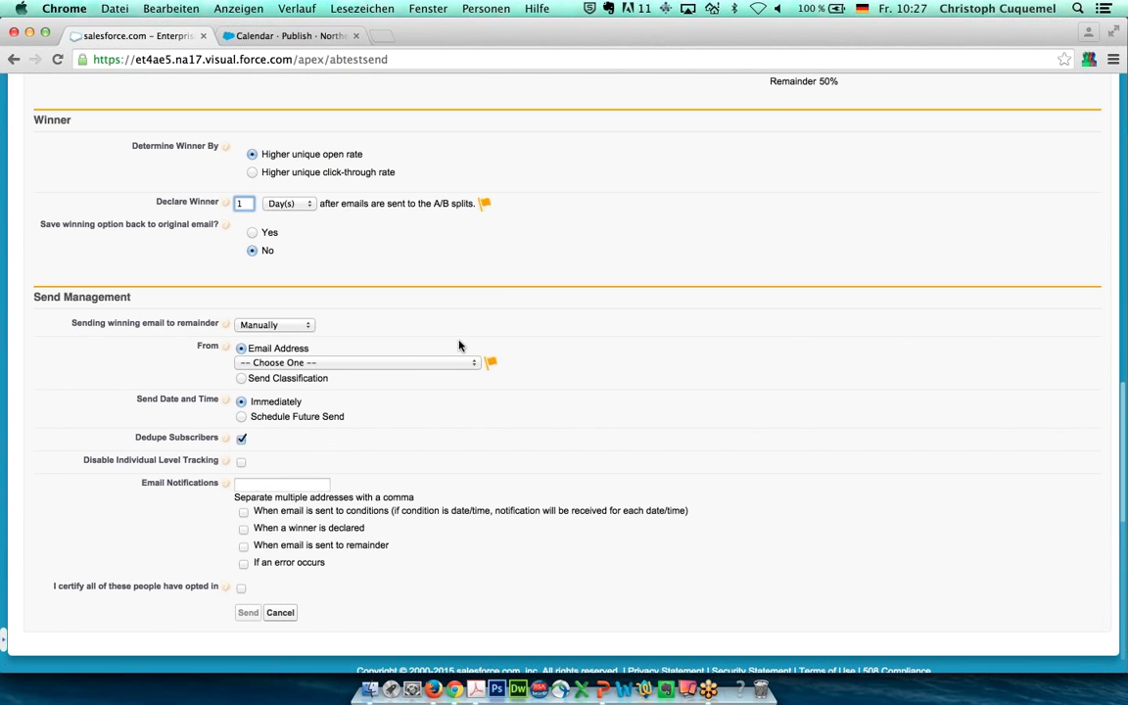
left_click(290, 326)
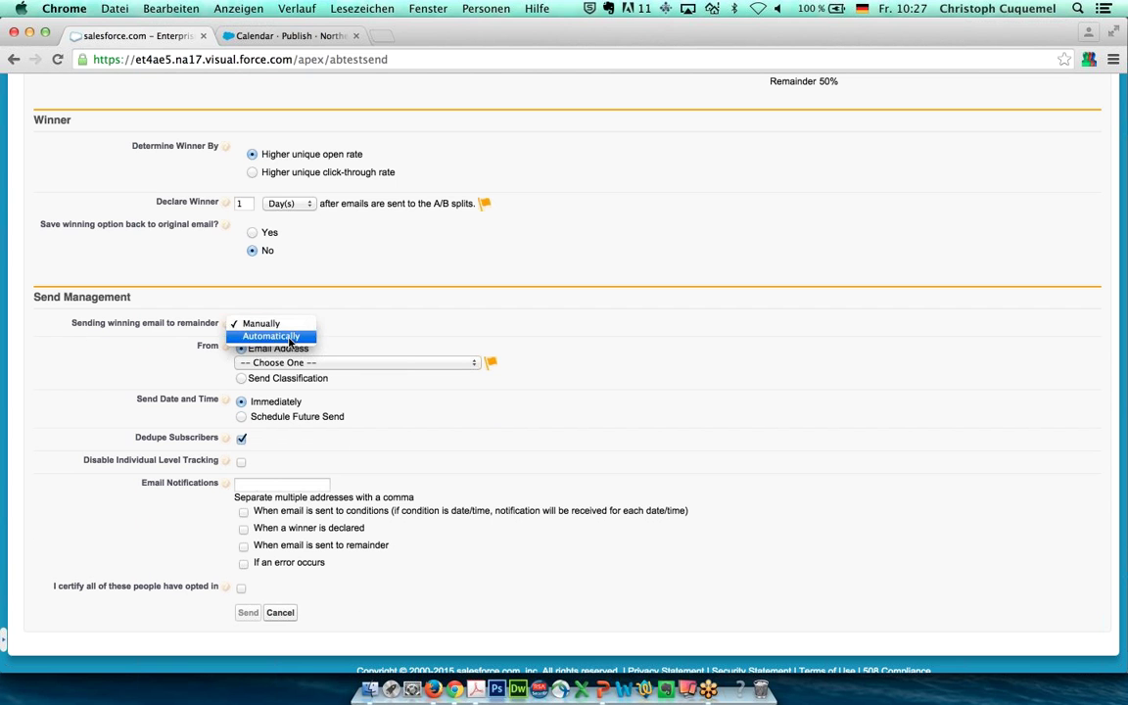
left_click(282, 336)
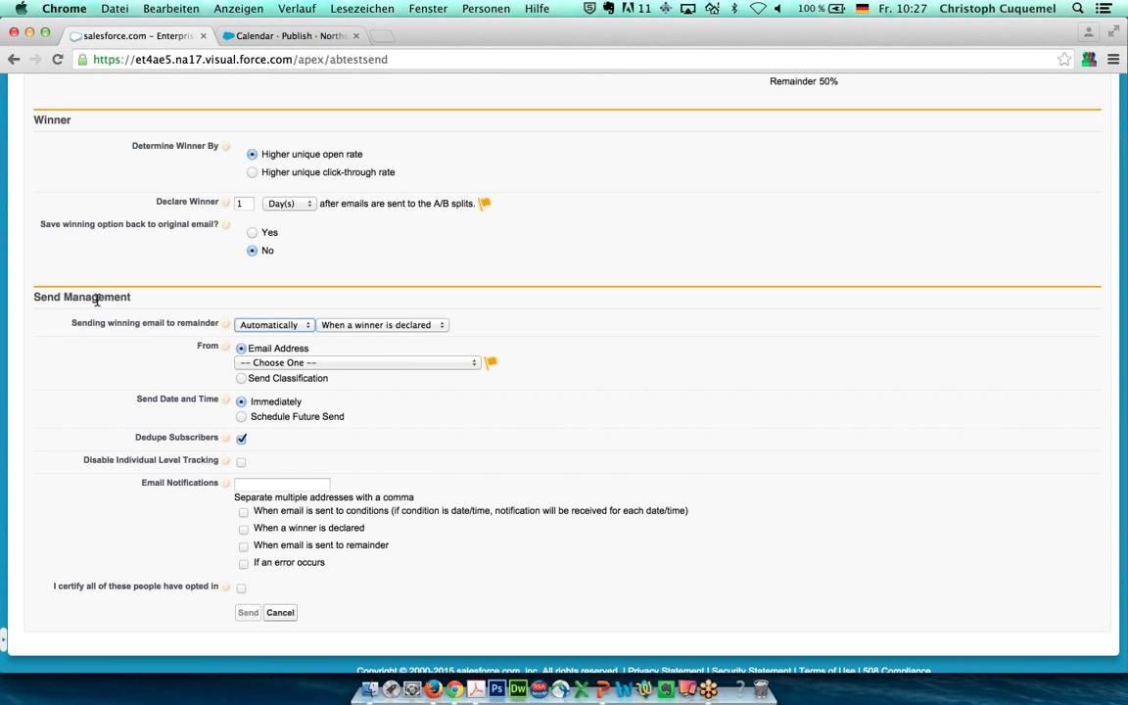
left_click(182, 264)
left_click(292, 326)
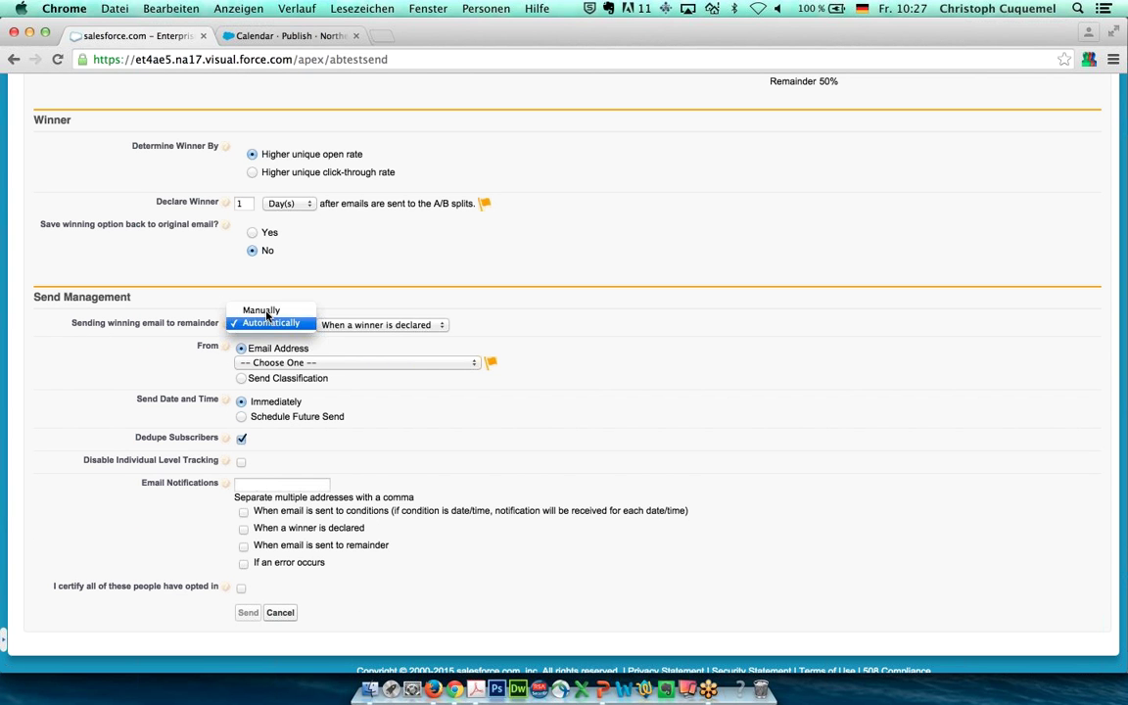
left_click(262, 309)
left_click(101, 299)
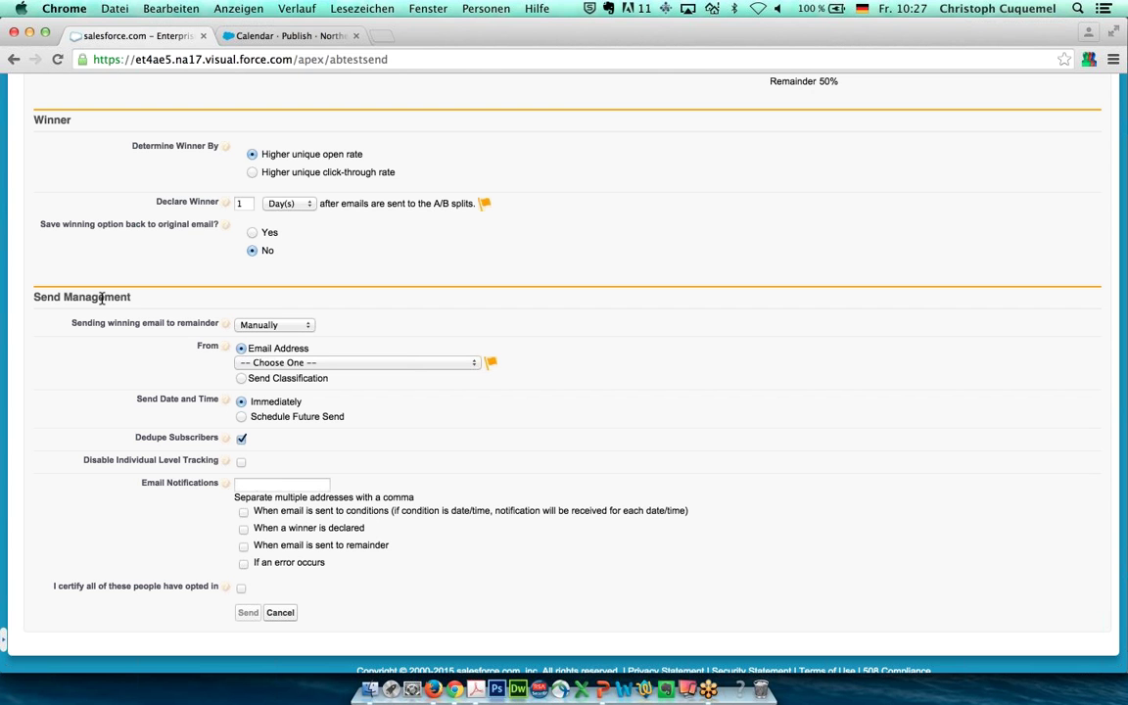
Set the winning email to be sent to the remainder automatically when a winner is declared
left_click(275, 324)
left_click(148, 331)
key("Return")
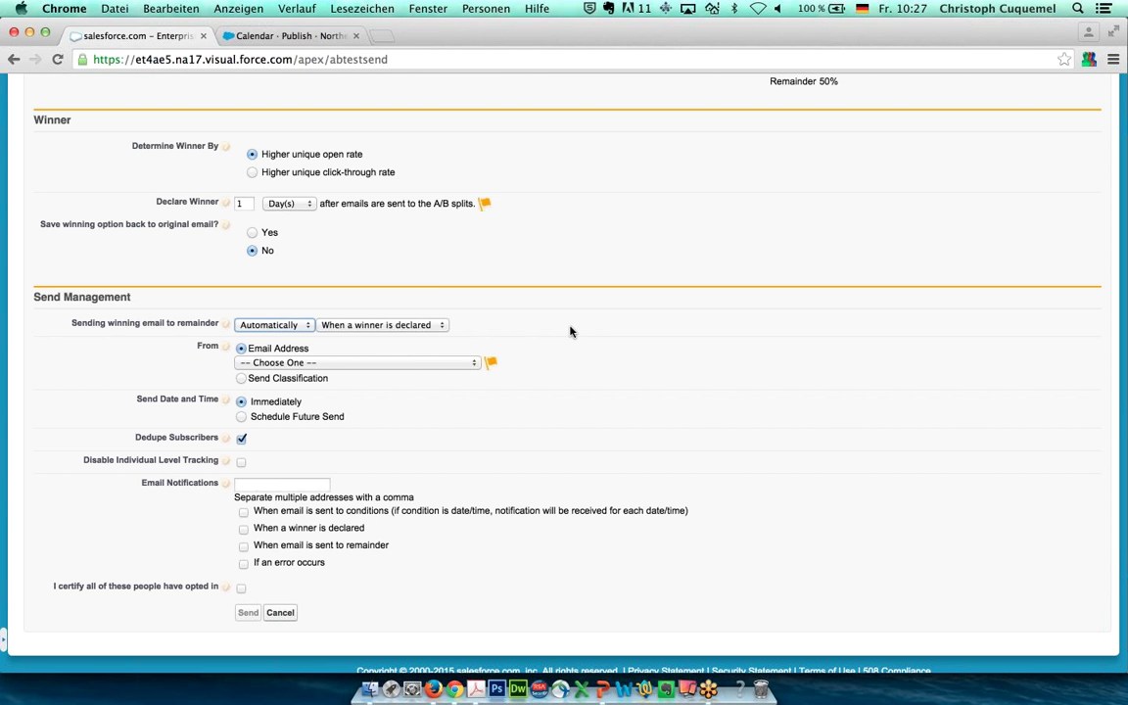
scroll(570, 332, "up", 10)
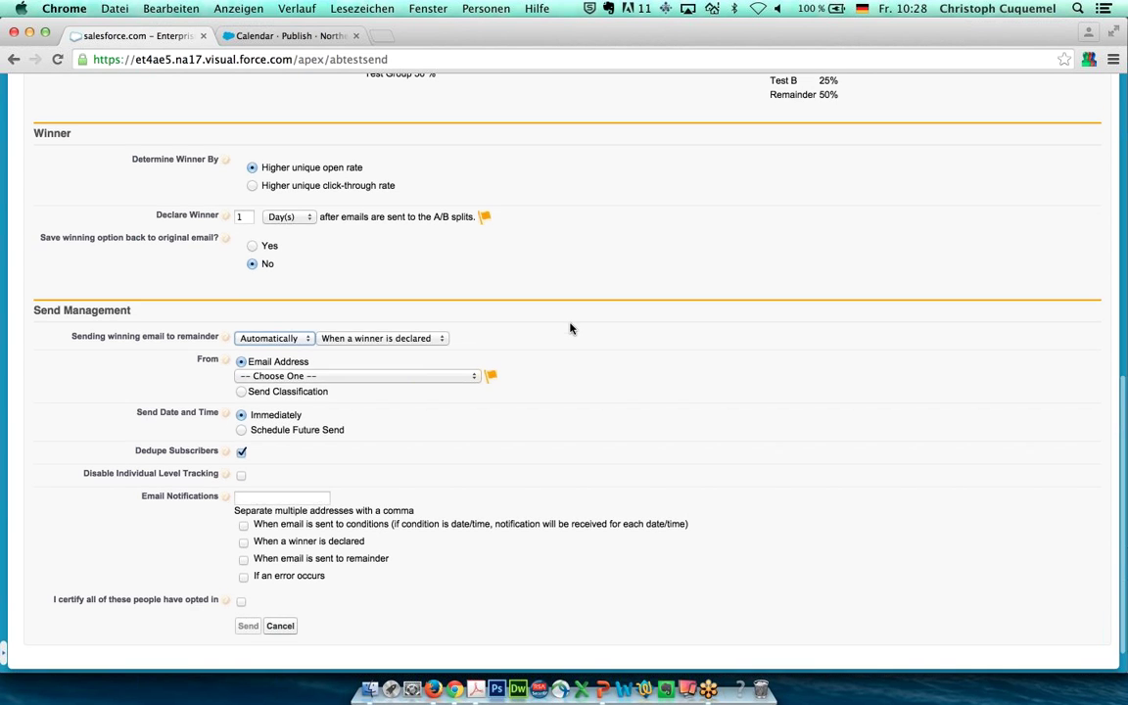
Open the recent myNTO Rewards - Daily Exclusive email send and examine its tracking charts, individual email results and aggregate link details
scroll(570, 329, "up", 4)
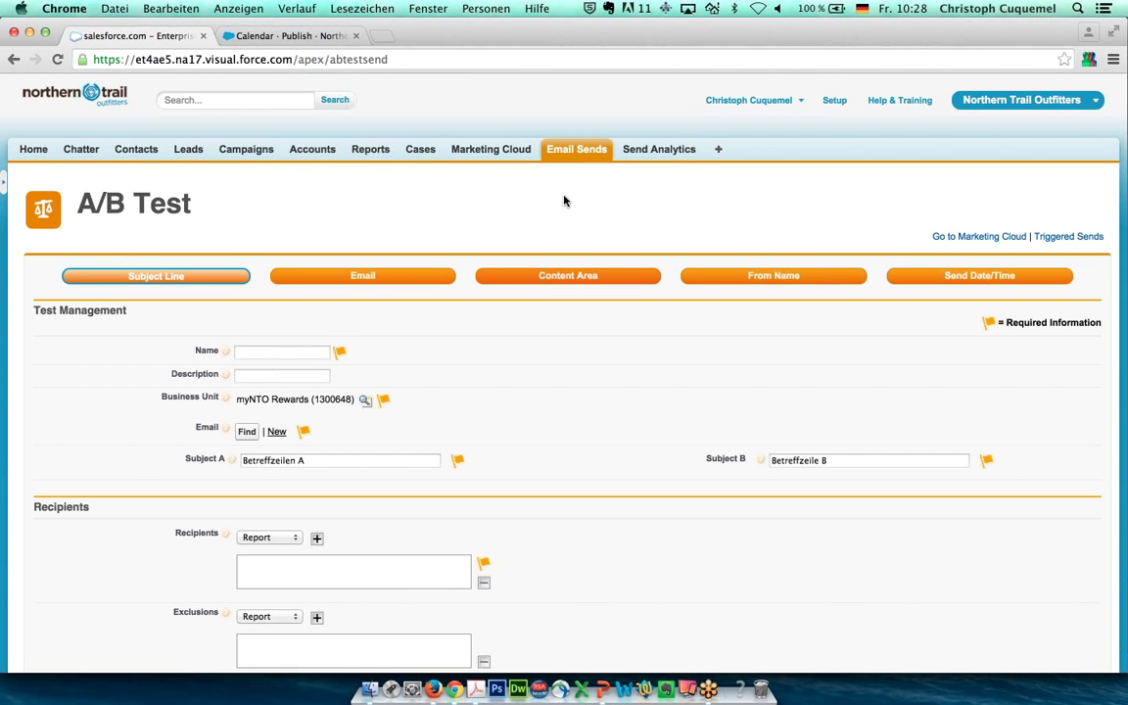
left_click(557, 146)
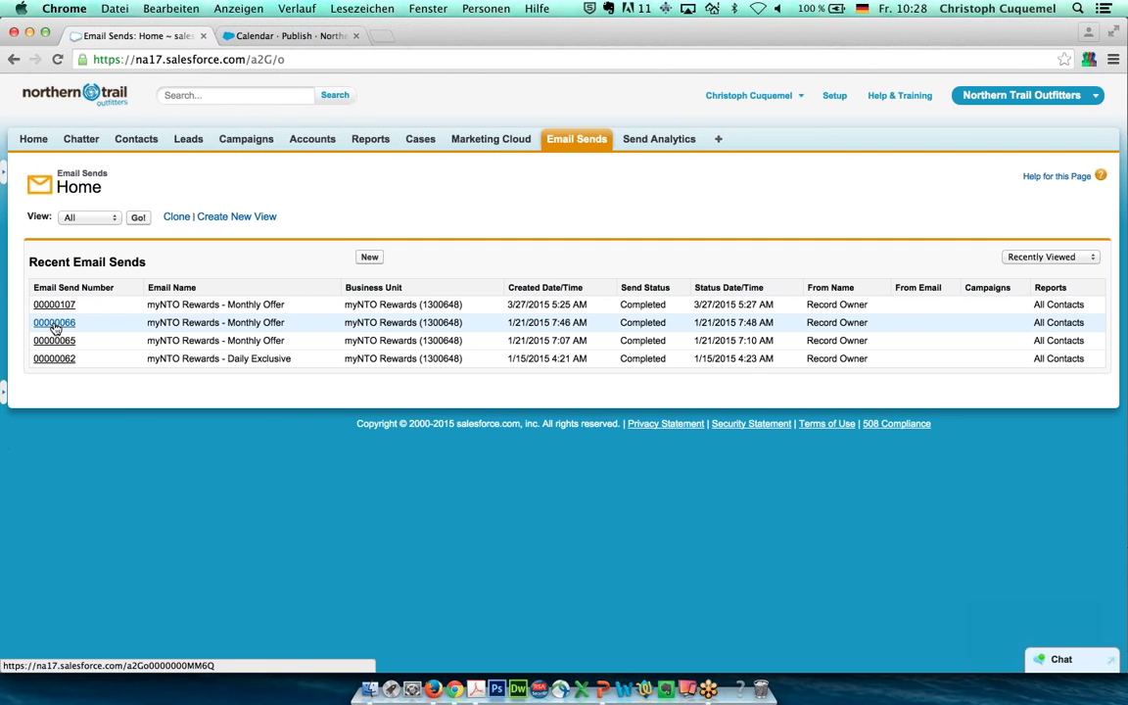
left_click(55, 360)
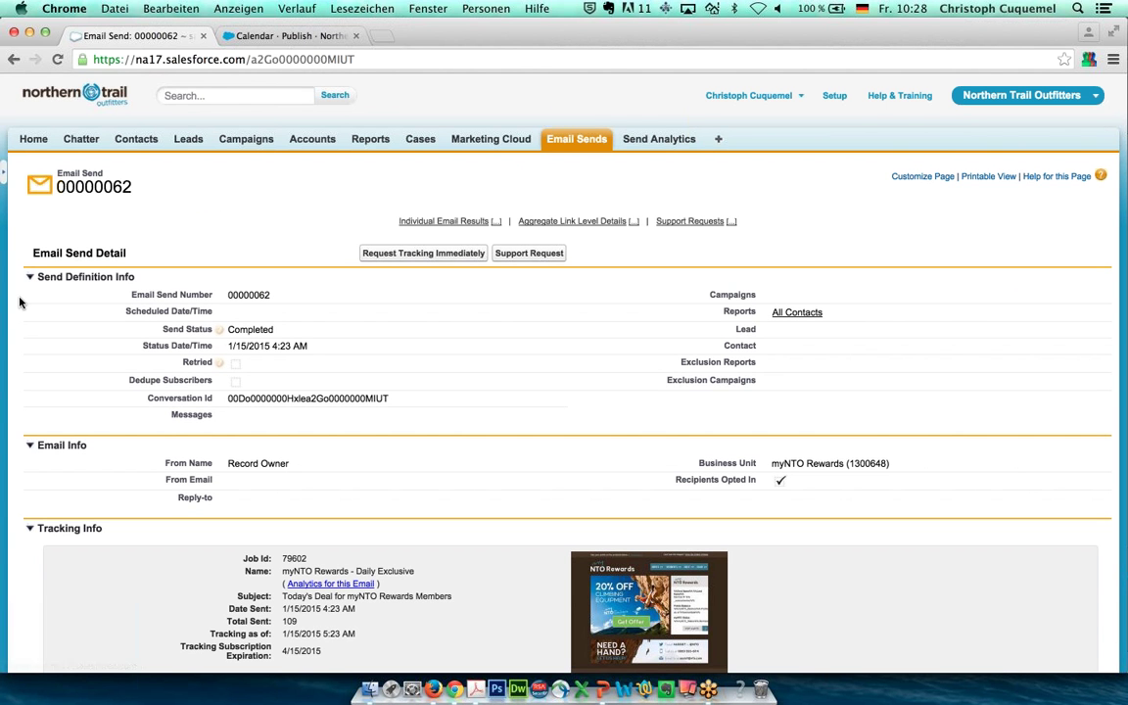
scroll(19, 301, "down", 5)
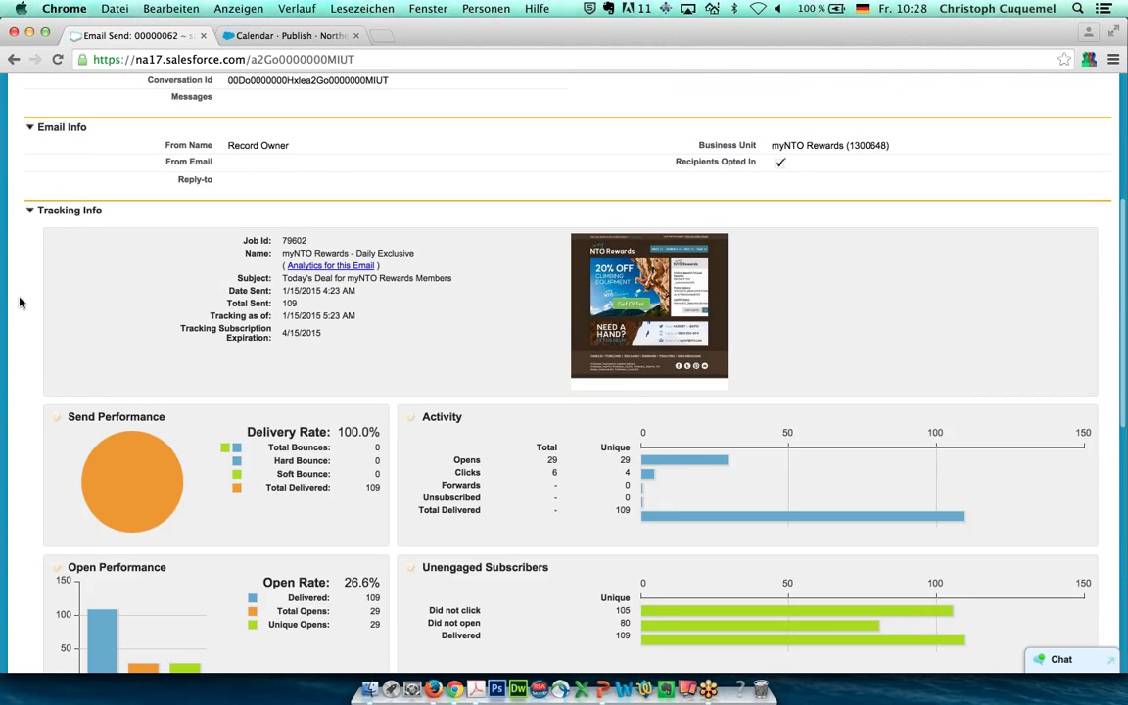
scroll(19, 301, "down", 2)
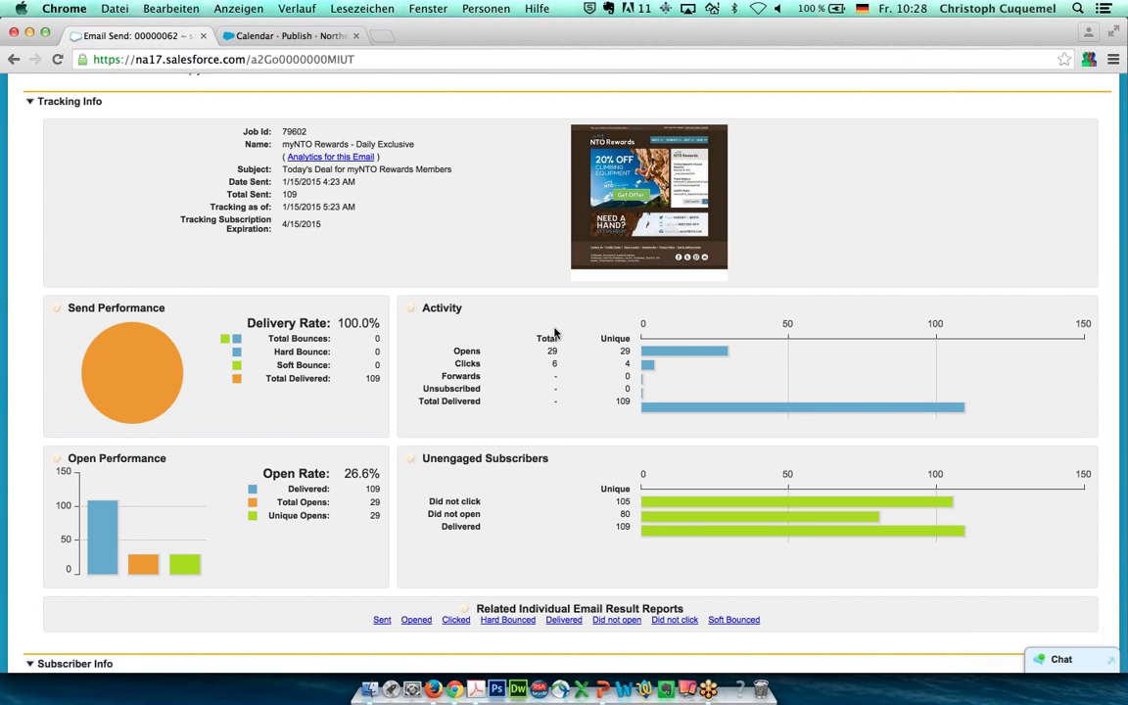
mouse_move(405, 309)
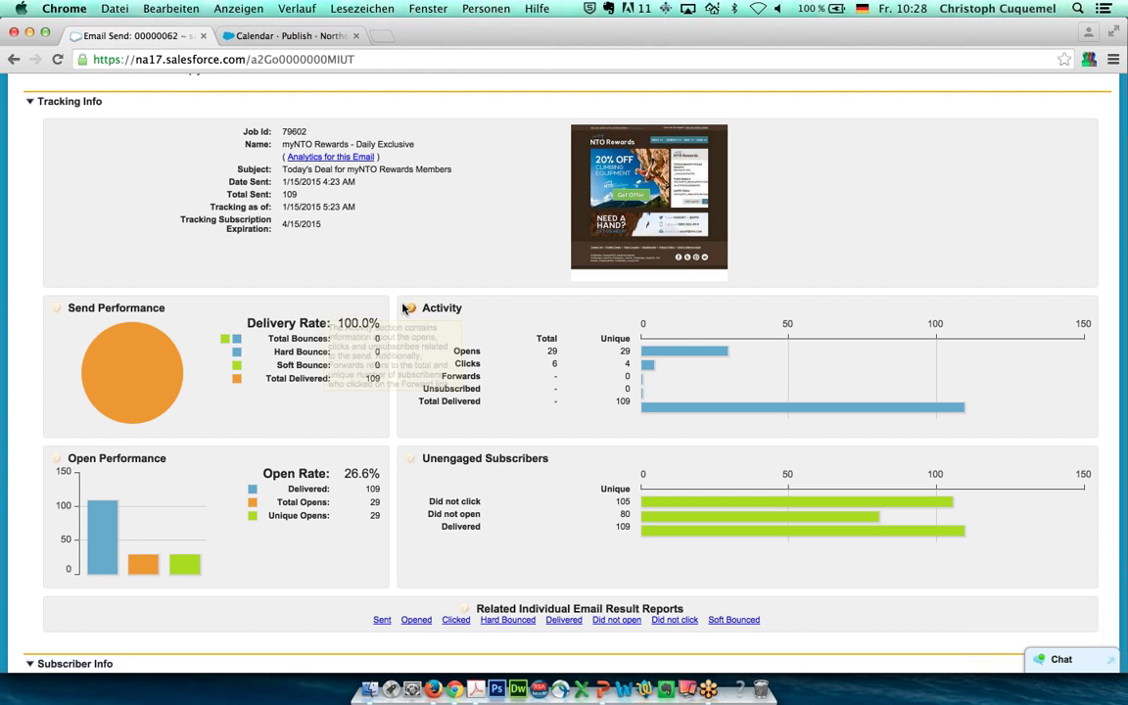
scroll(402, 309, "down", 3)
scroll(45, 333, "down", 2)
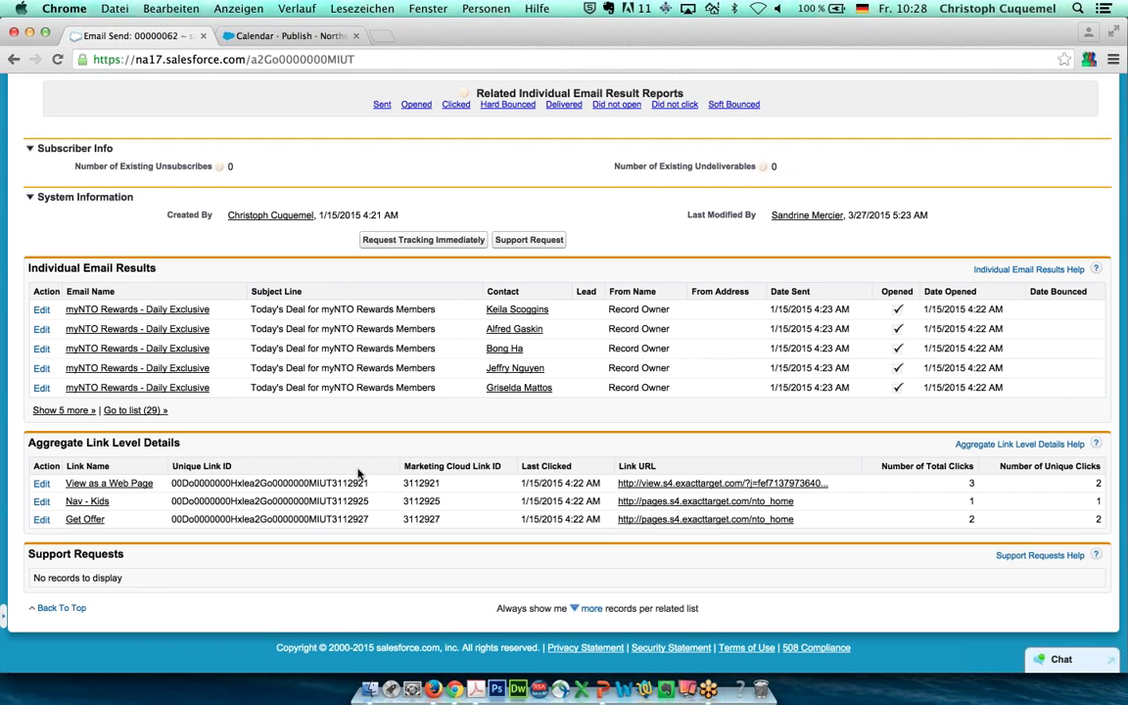
scroll(358, 474, "up", 15)
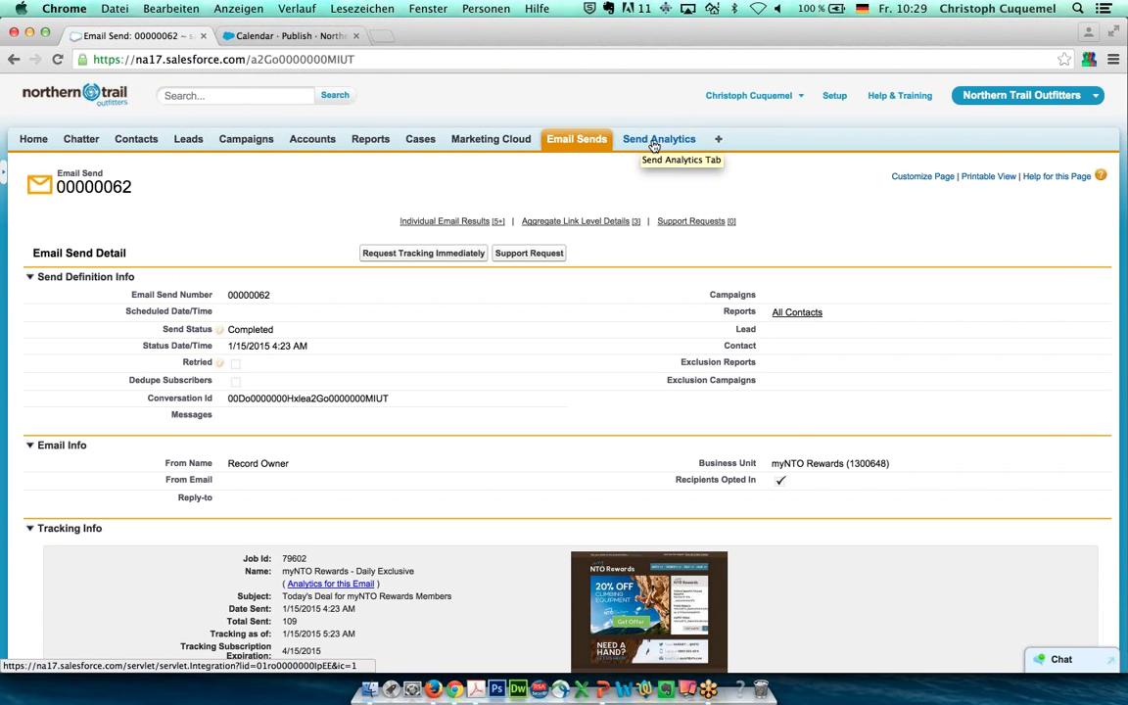
Open the aggregate send analytics and show subscriber engagement for the last 90 days
left_click(661, 143)
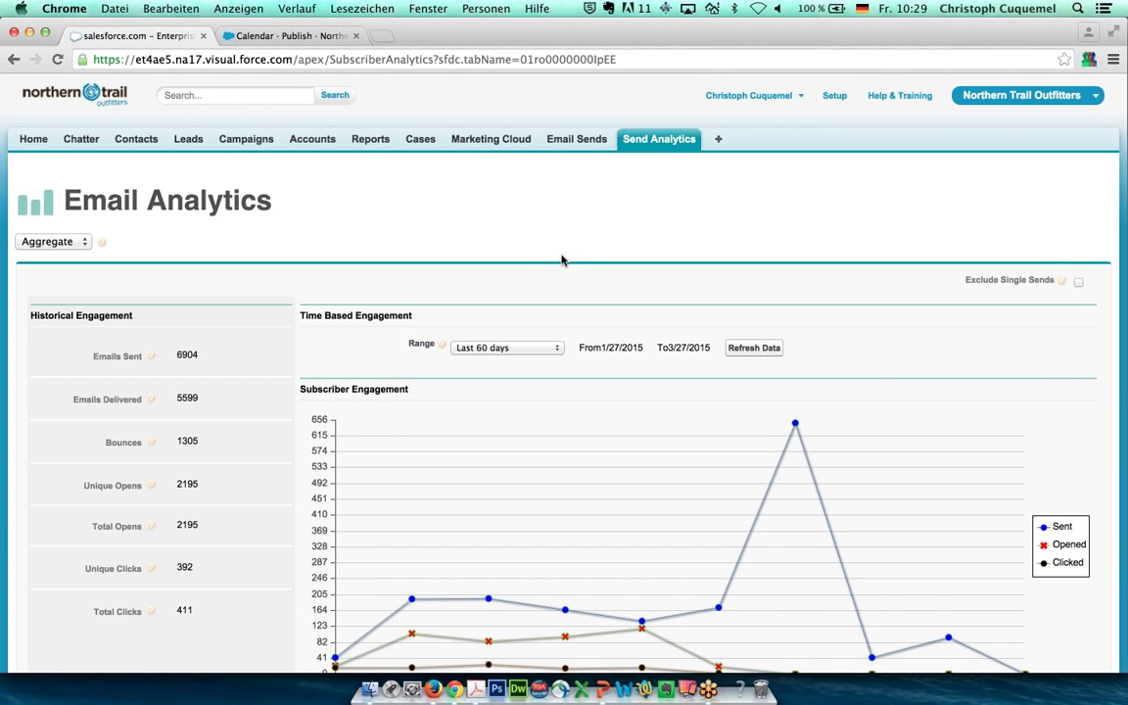
scroll(405, 243, "down", 2)
scroll(506, 168, "down", 3)
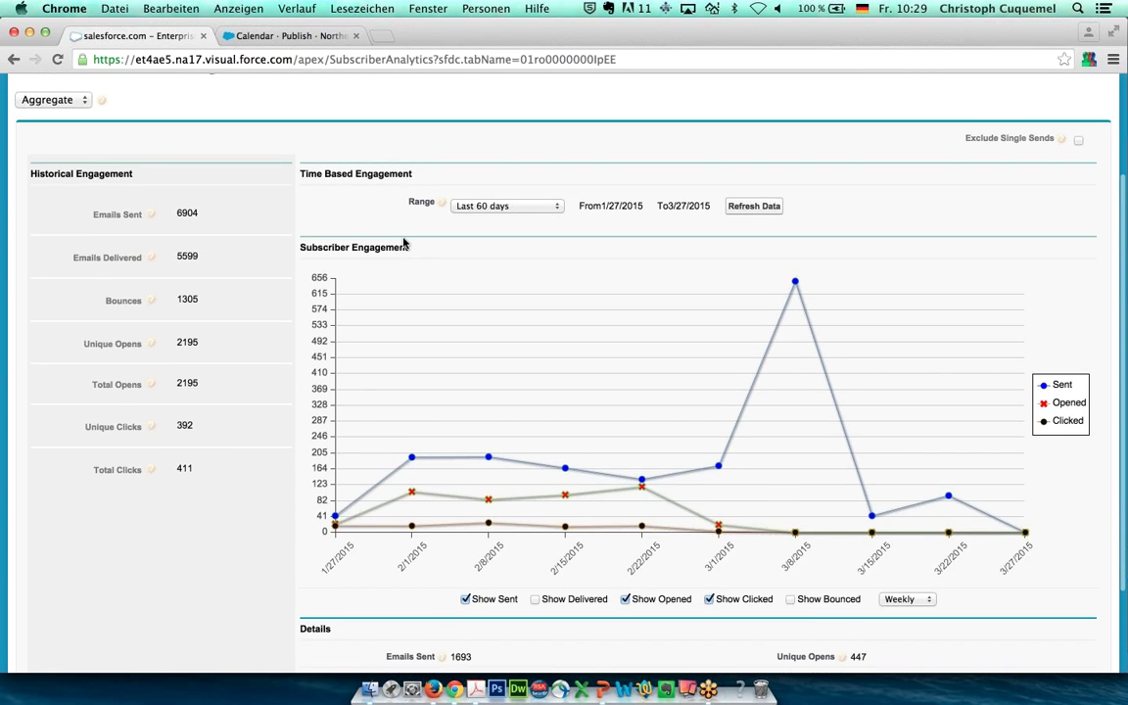
left_click(508, 153)
left_click(423, 169)
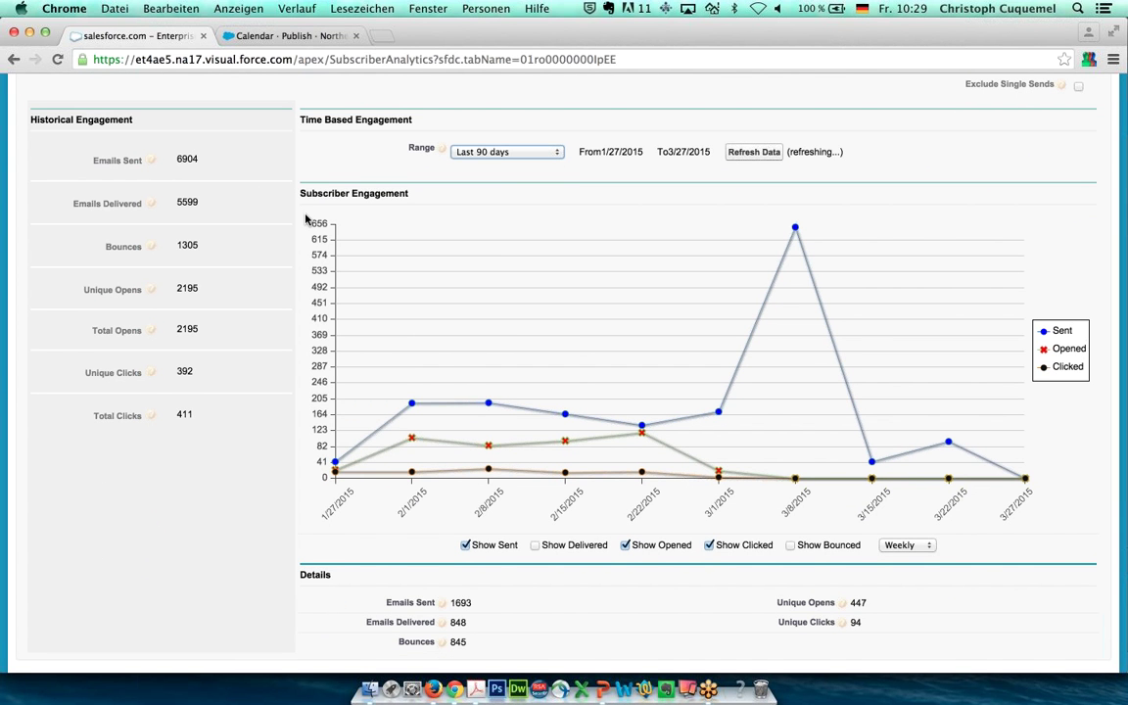
scroll(306, 220, "down", 3)
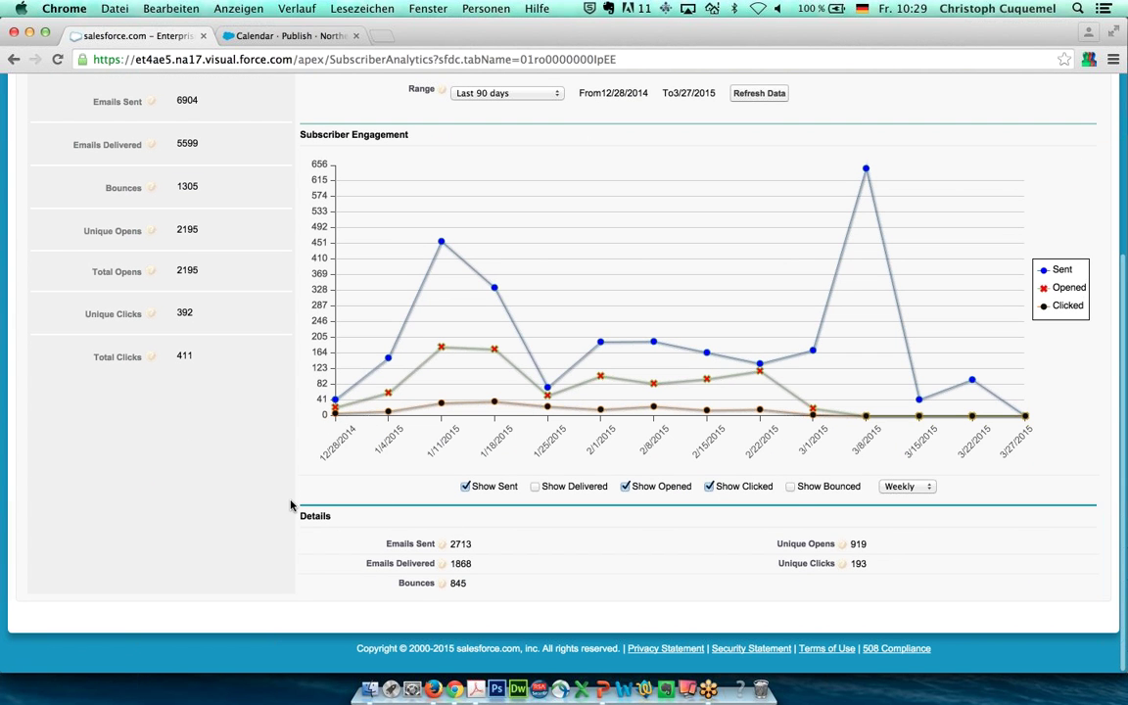
scroll(290, 505, "up", 5)
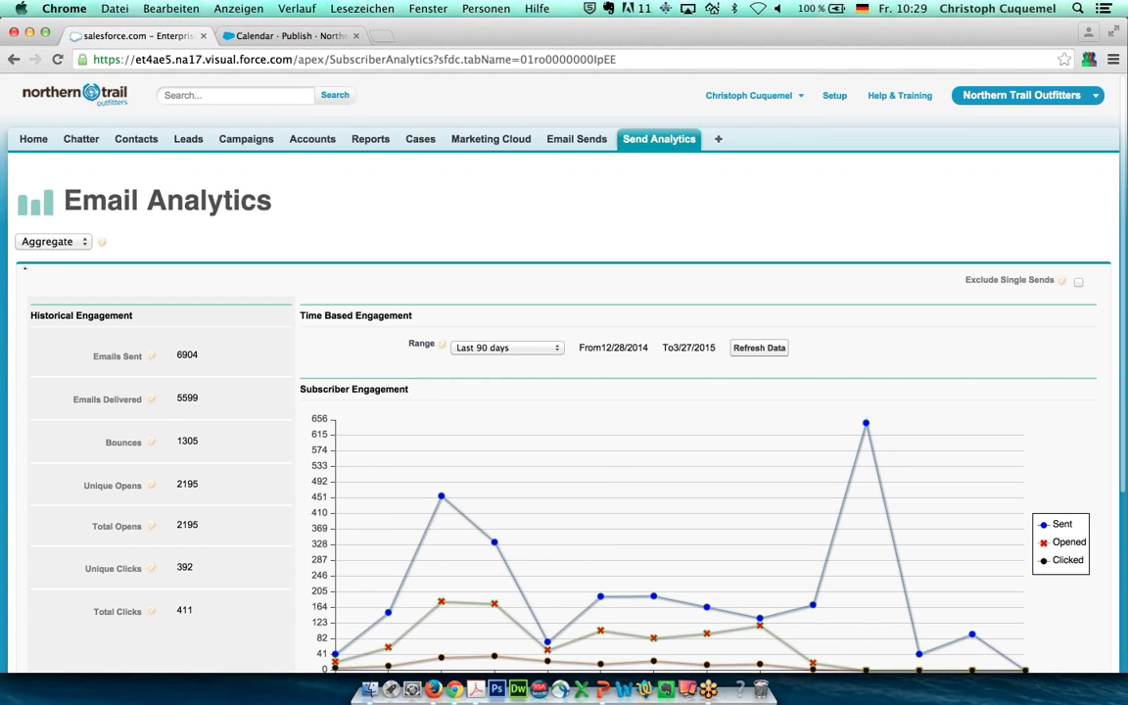
left_click(54, 240)
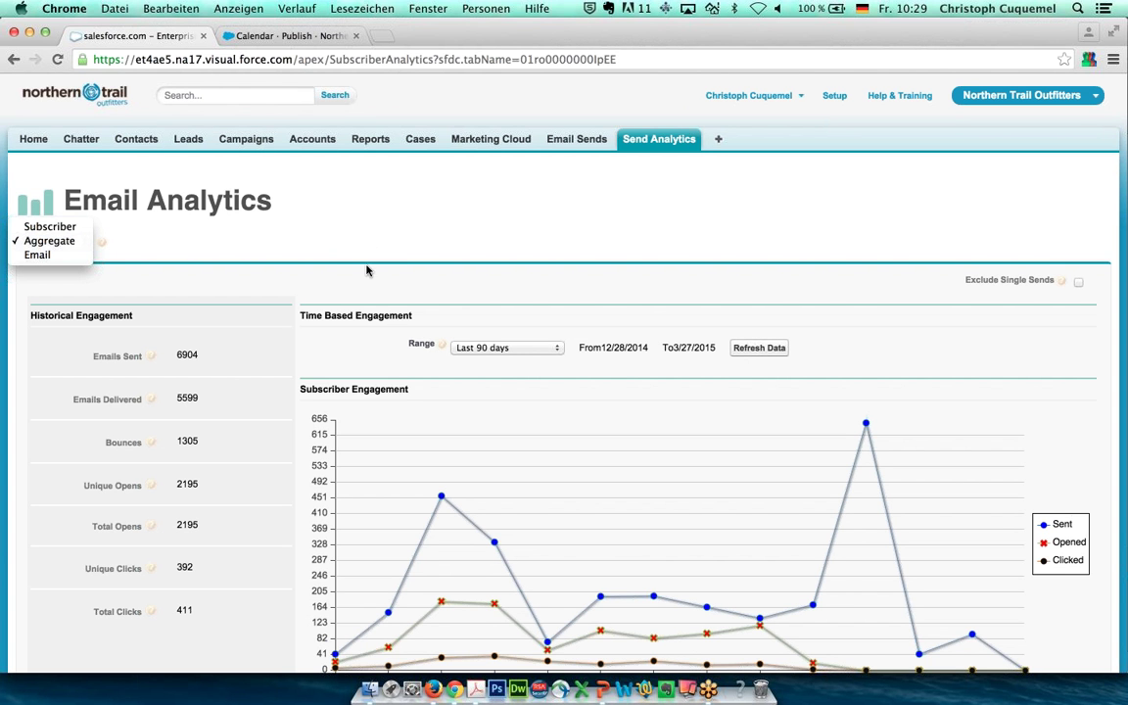
left_click(326, 246)
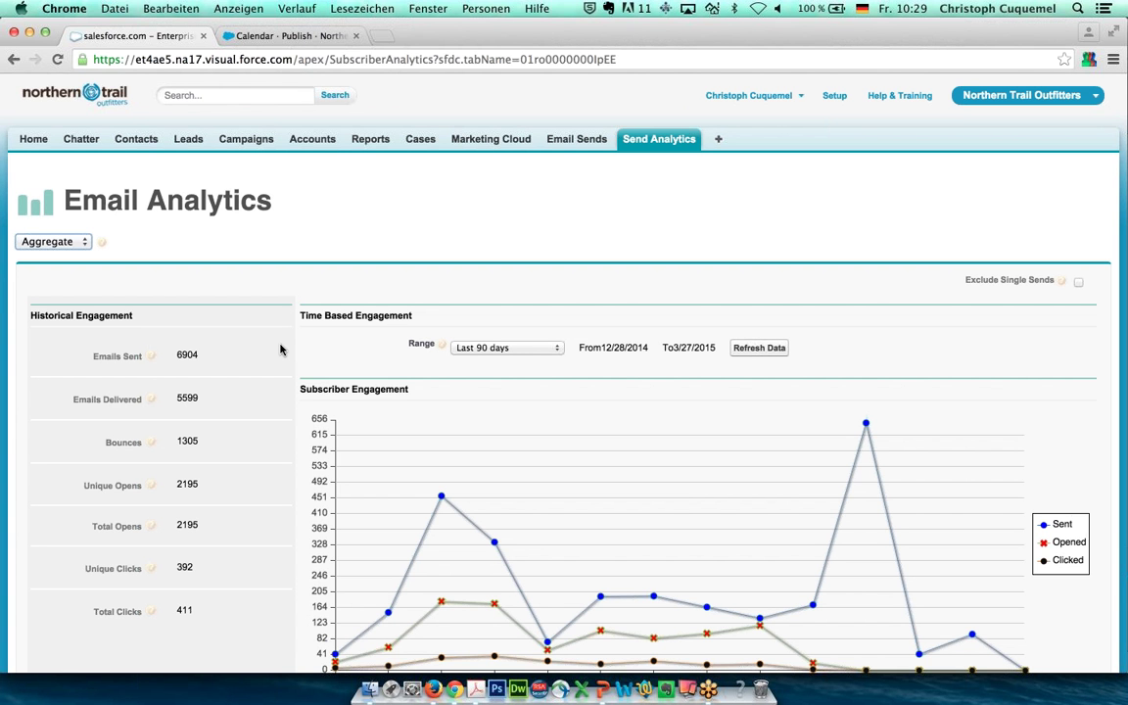
Open the recent contact belonging to DFC Inc. and show five more of its individual email results
left_click(189, 142)
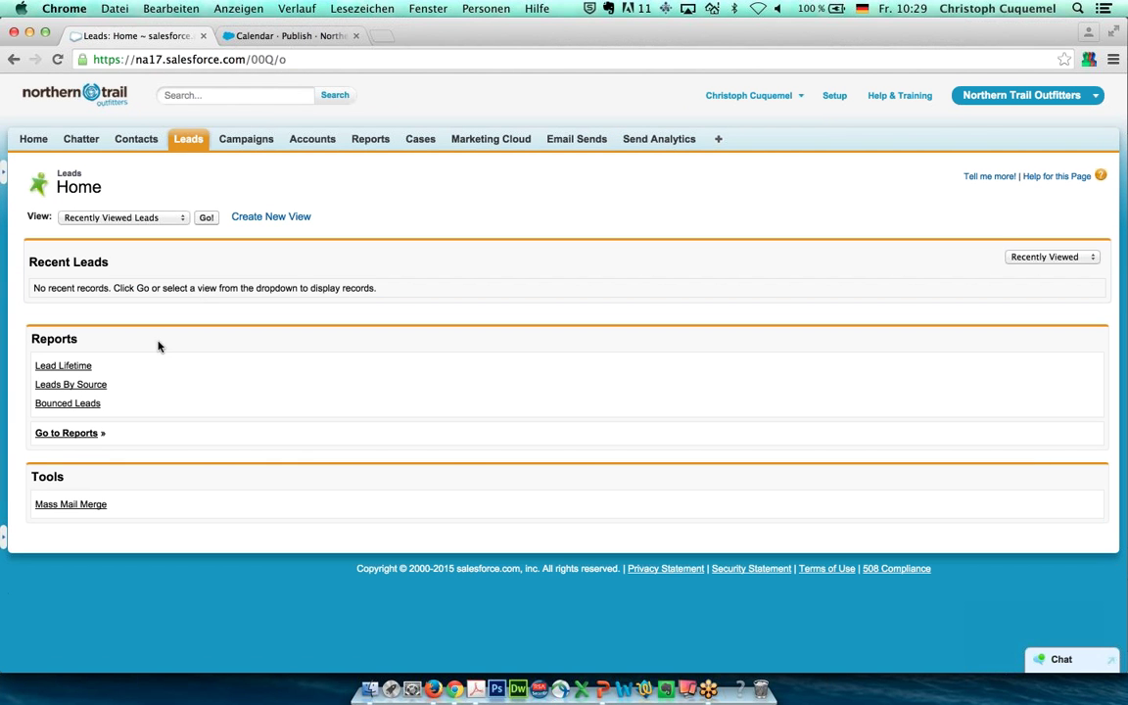
left_click(145, 142)
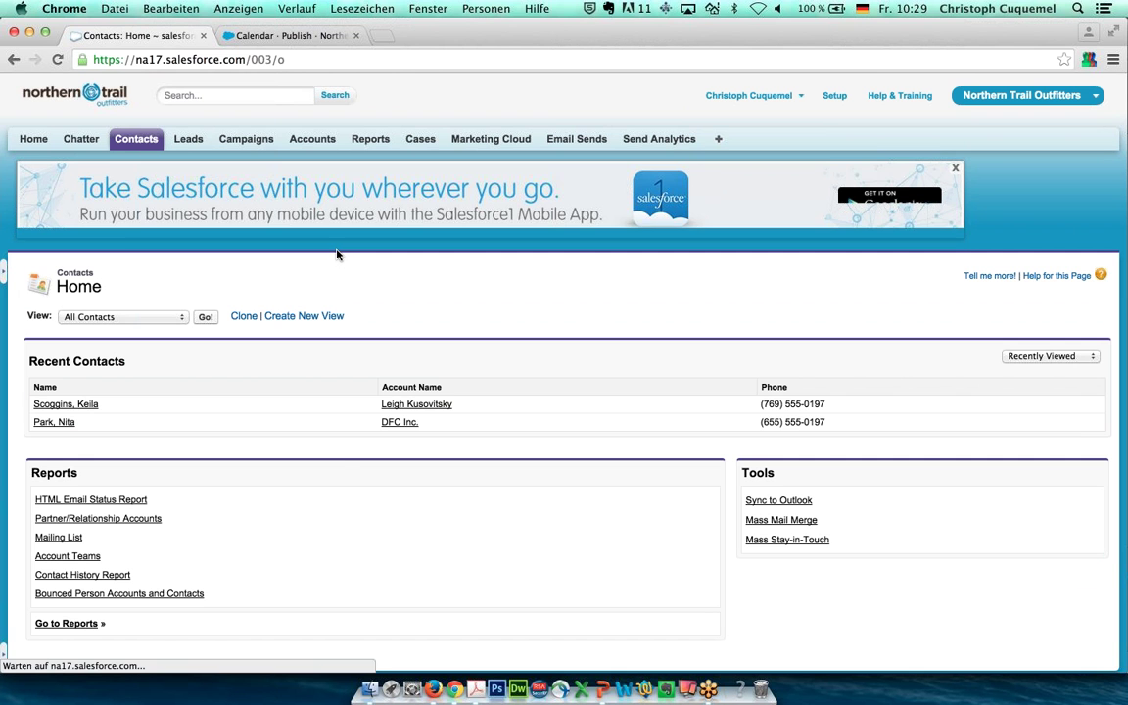
left_click(54, 423)
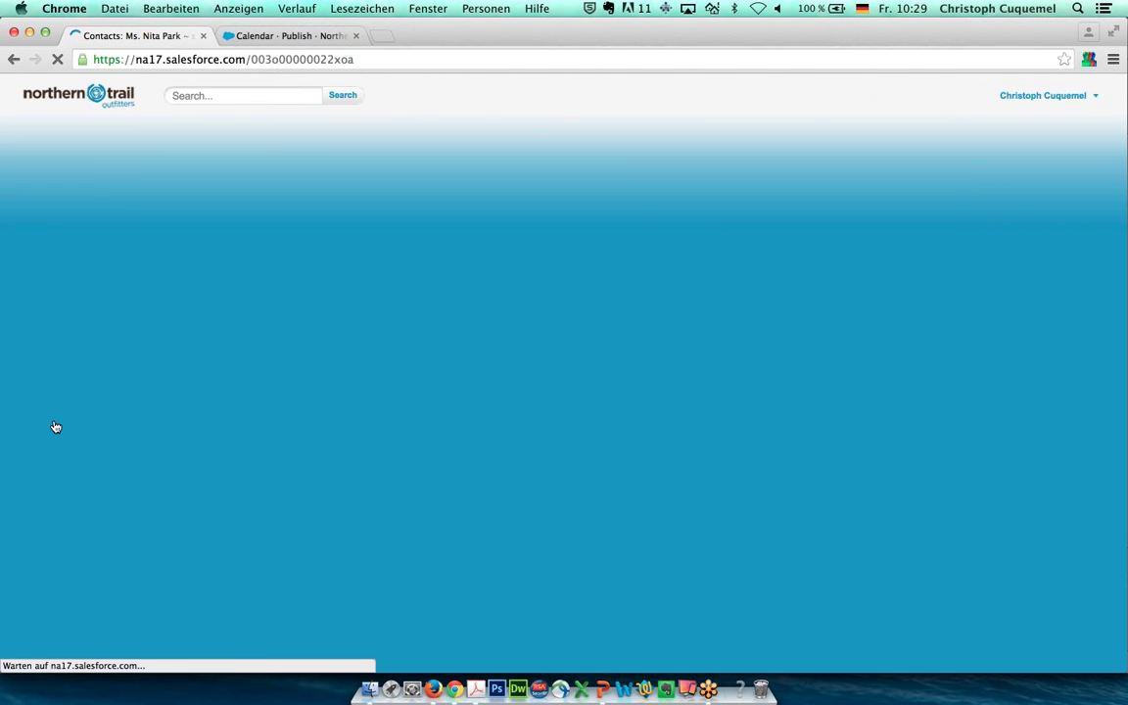
scroll(21, 317, "down", 5)
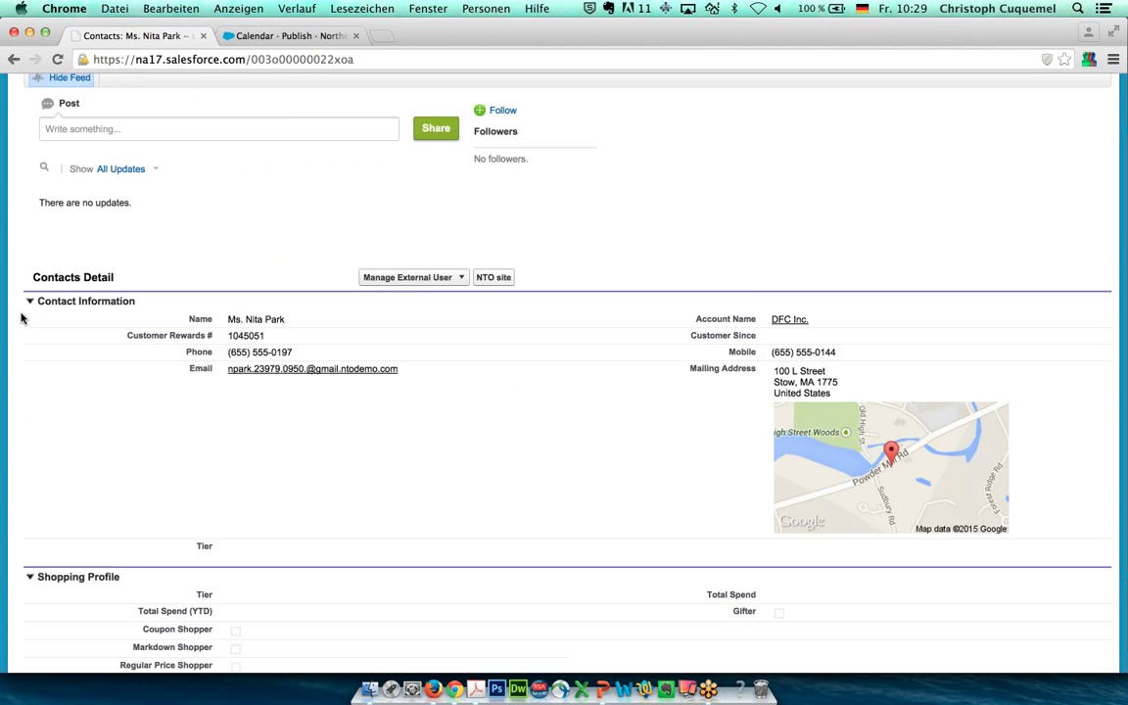
scroll(22, 317, "down", 20)
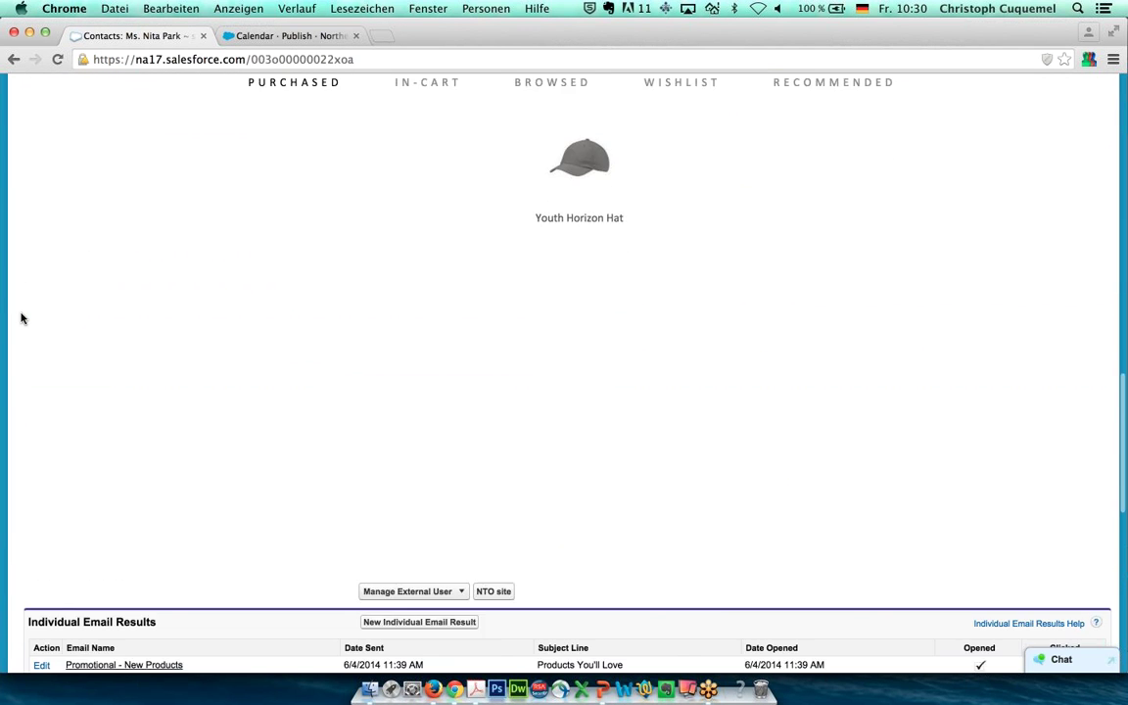
scroll(21, 317, "down", 2)
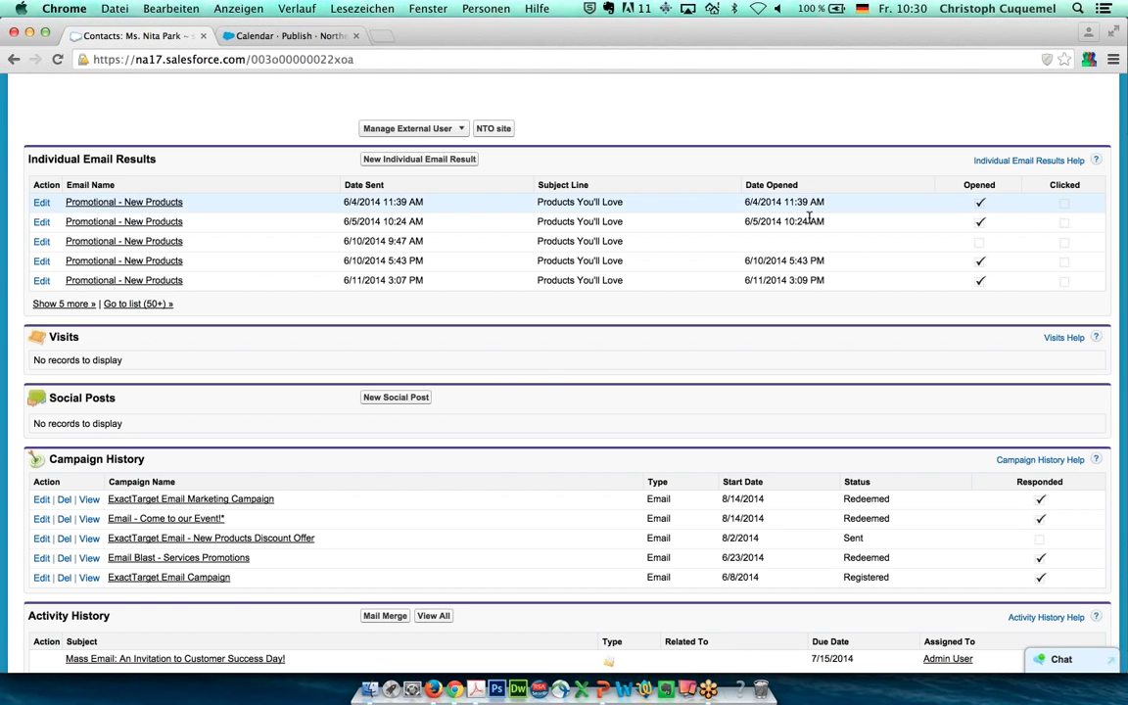
left_click(65, 304)
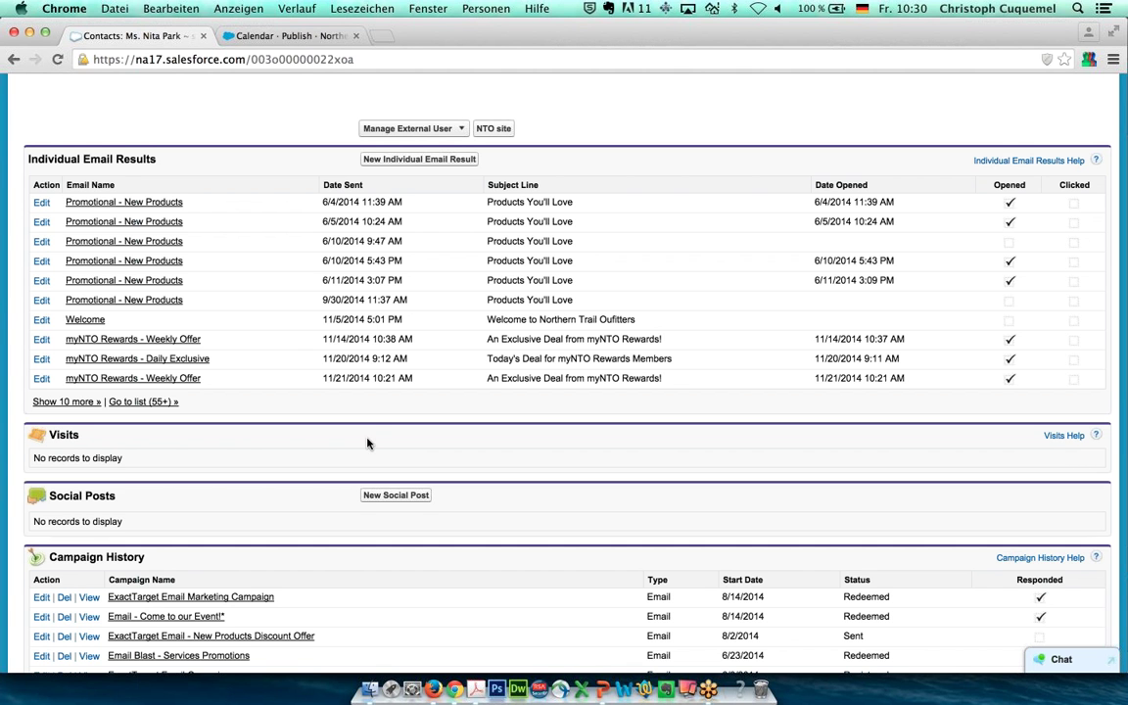
Examine the tracking details and thumbnail of the contact's first Promotional - New Products email result, and return to the contact
left_click(104, 202)
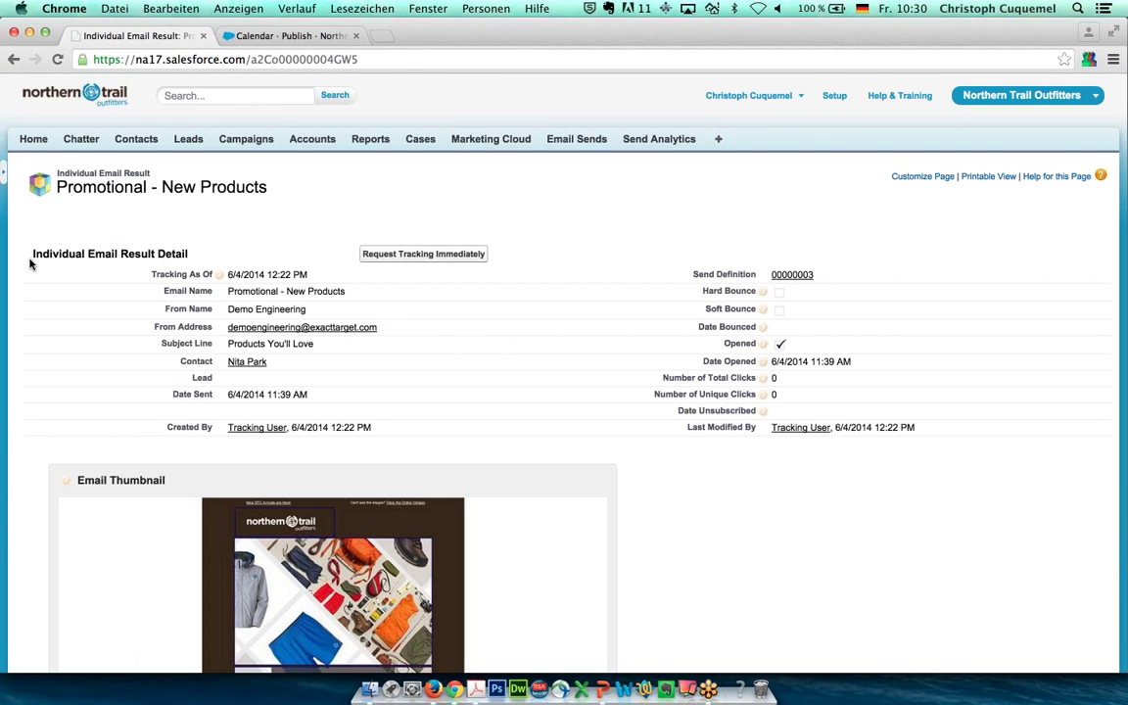
scroll(31, 262, "down", 5)
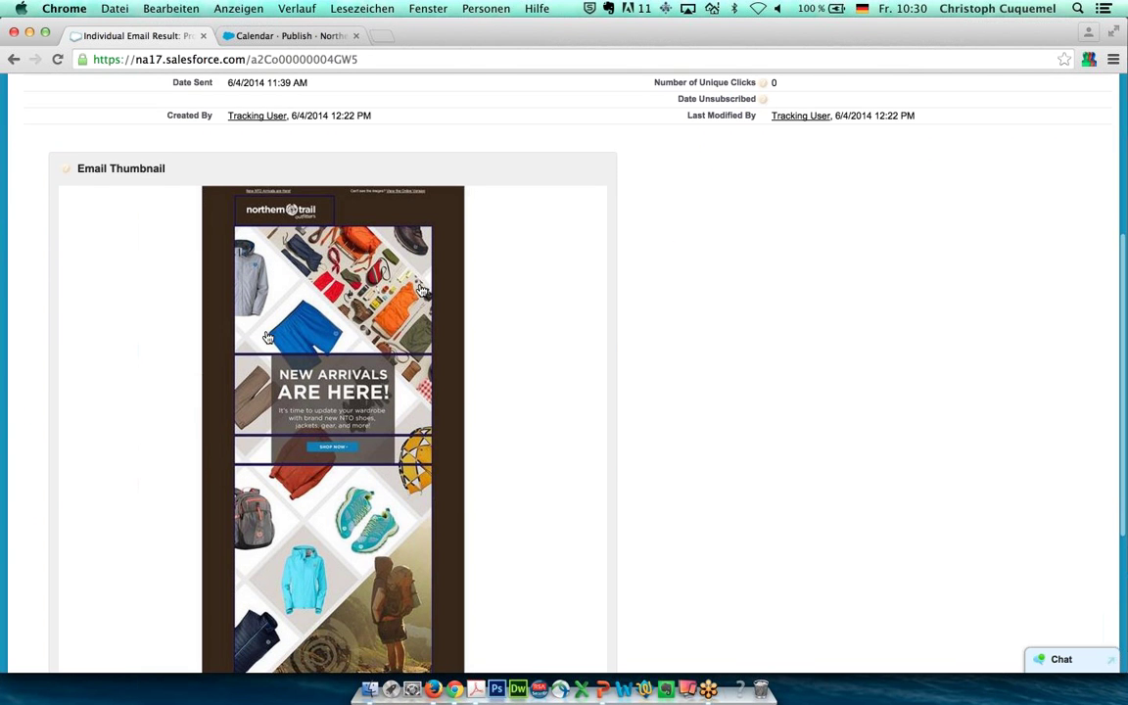
scroll(95, 336, "down", 5)
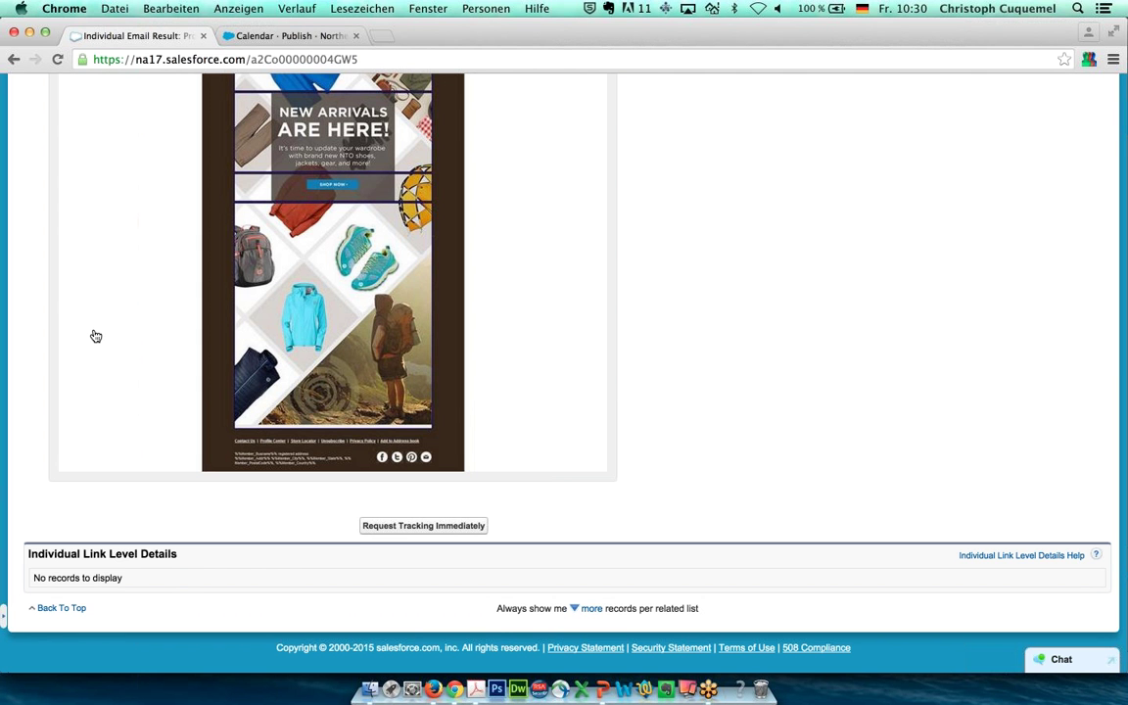
scroll(96, 336, "up", 10)
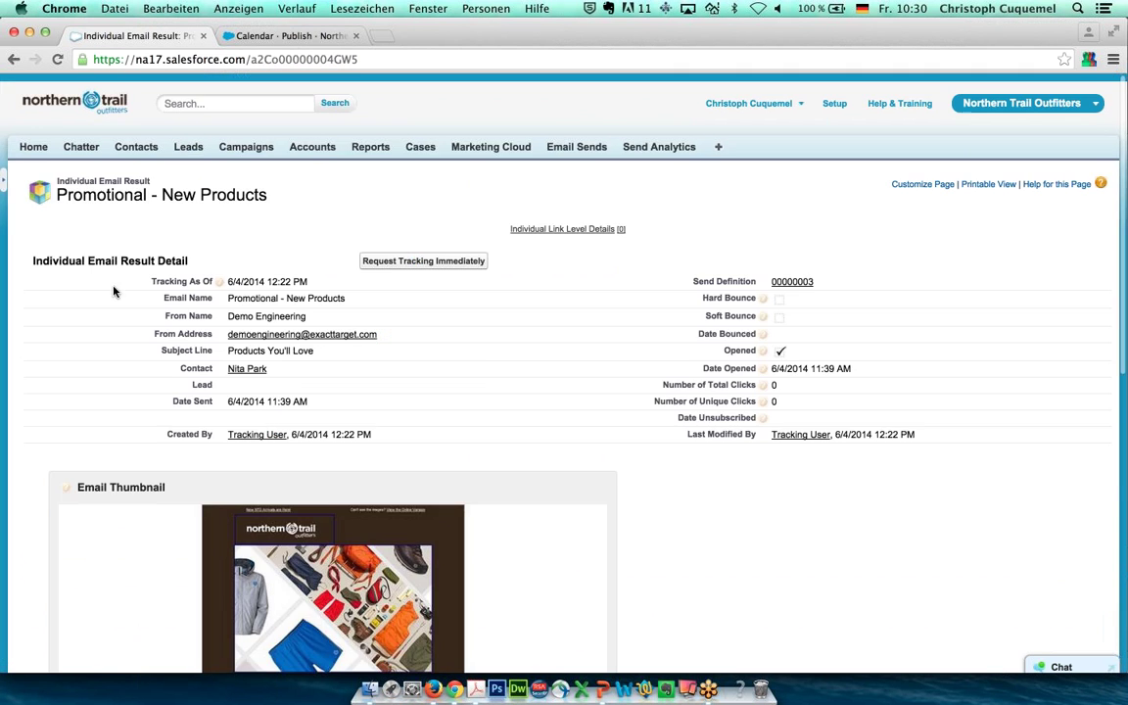
left_click(14, 61)
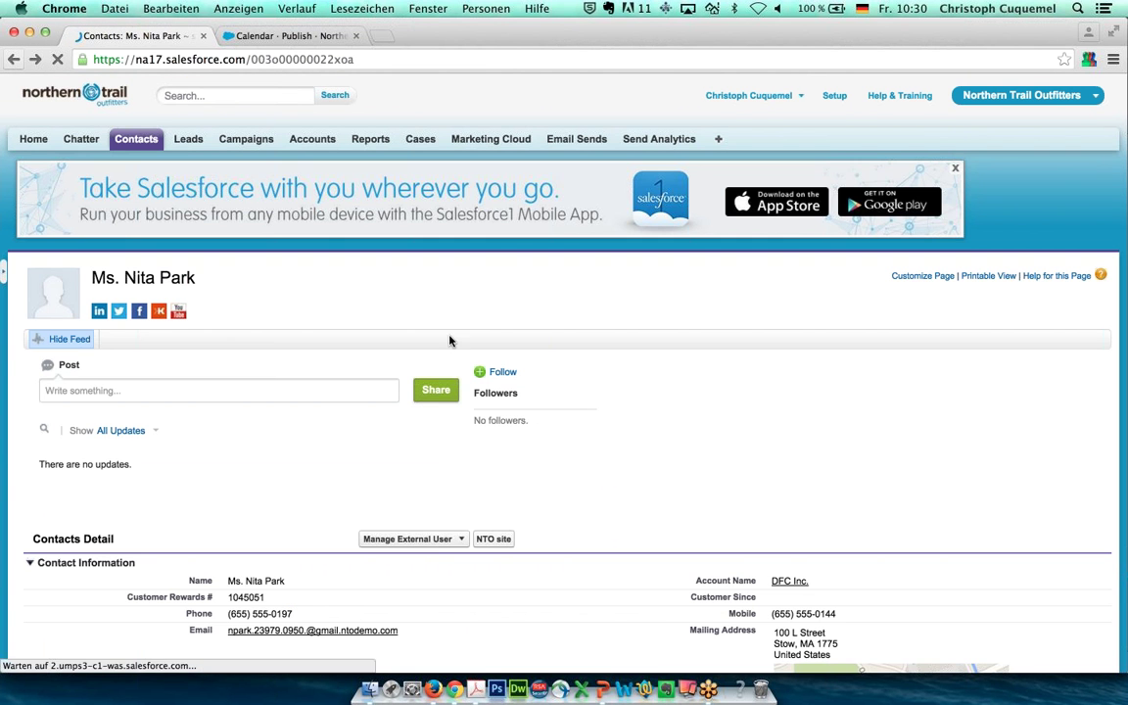
Show the recommended products in the contact's customer profile and review the shopping profile and personal information
scroll(10, 344, "down", 10)
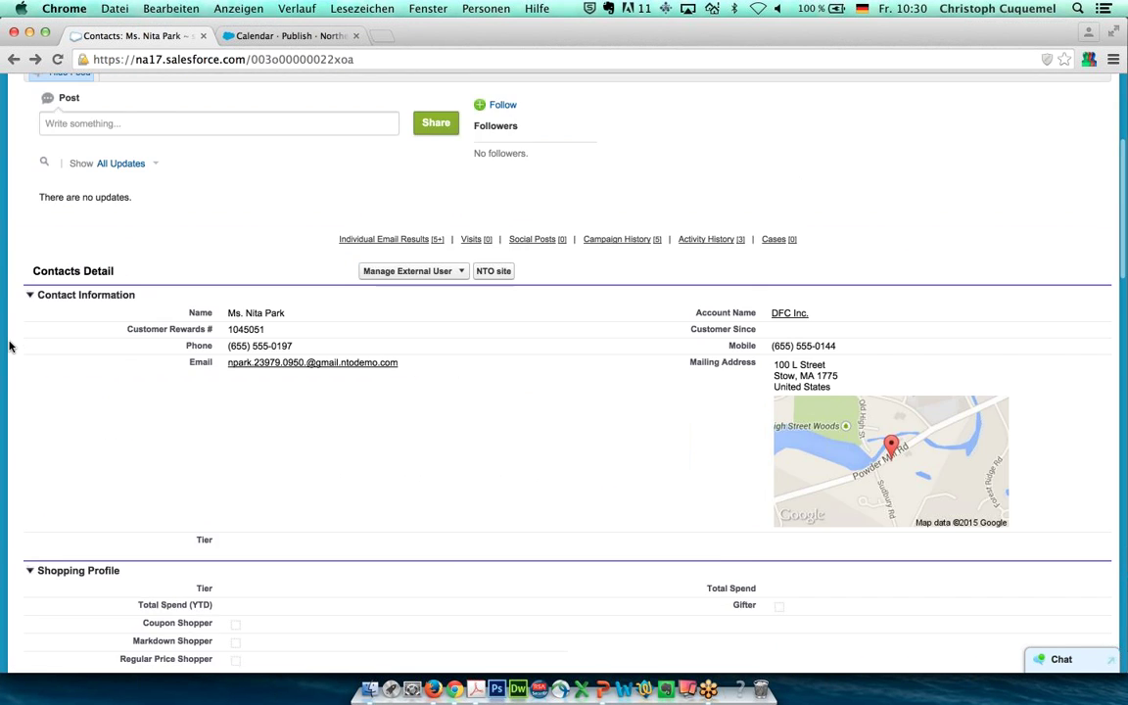
scroll(184, 325, "down", 6)
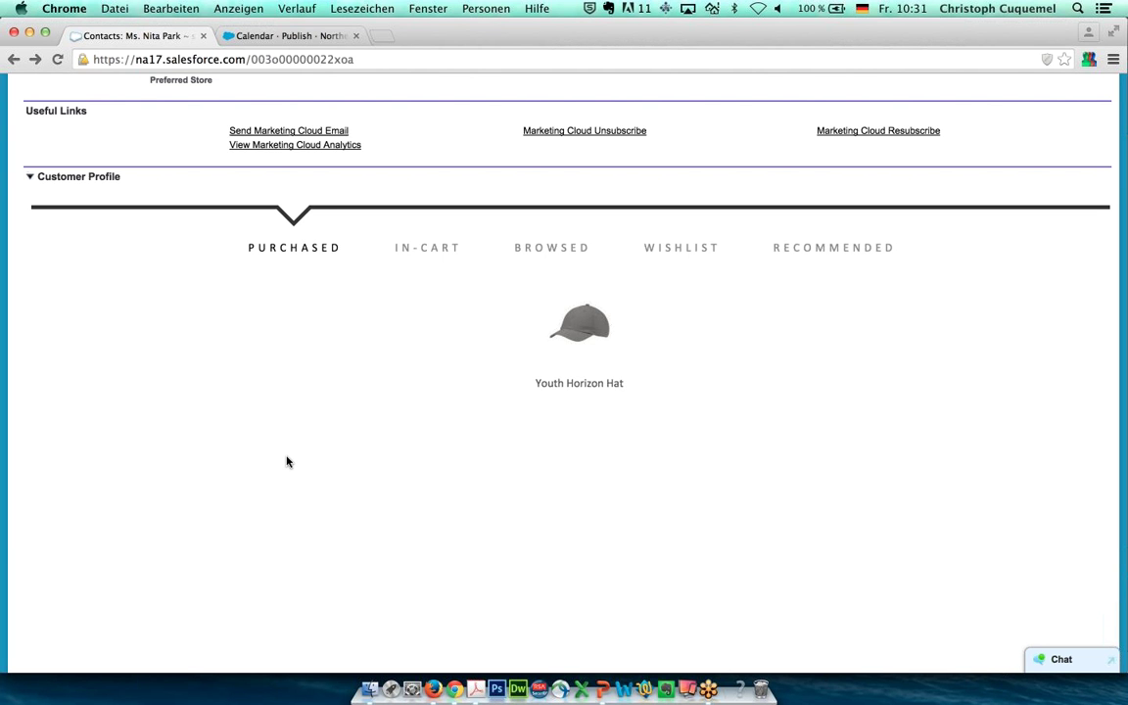
left_click(805, 250)
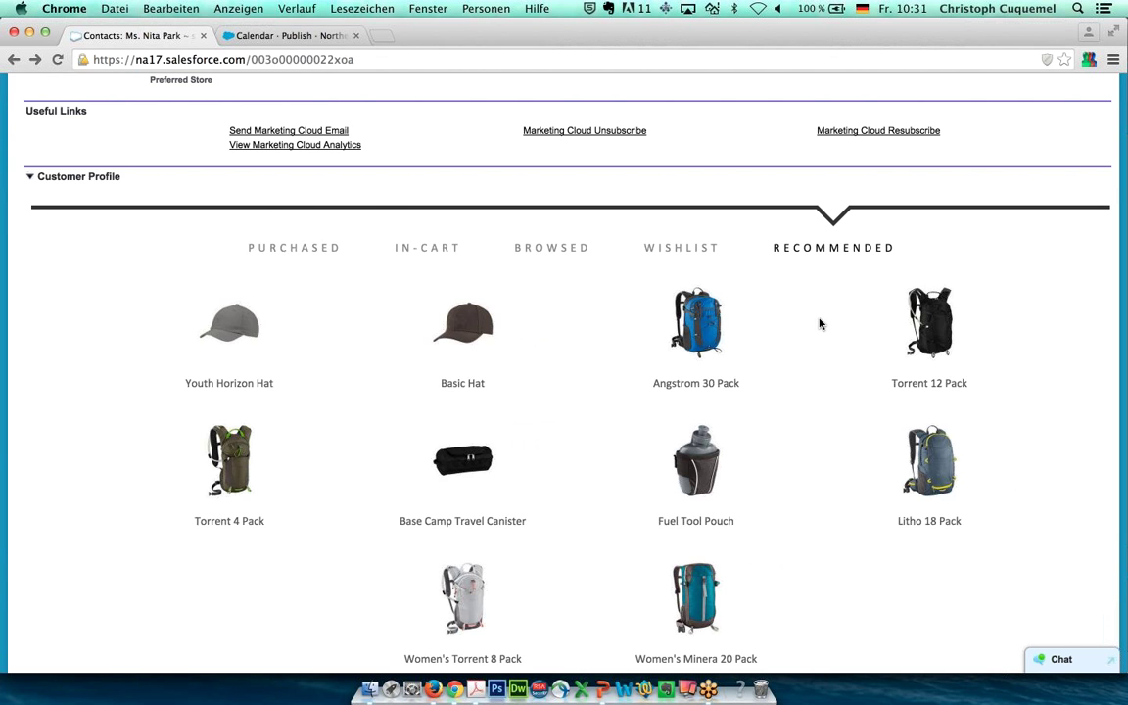
scroll(819, 322, "down", 3)
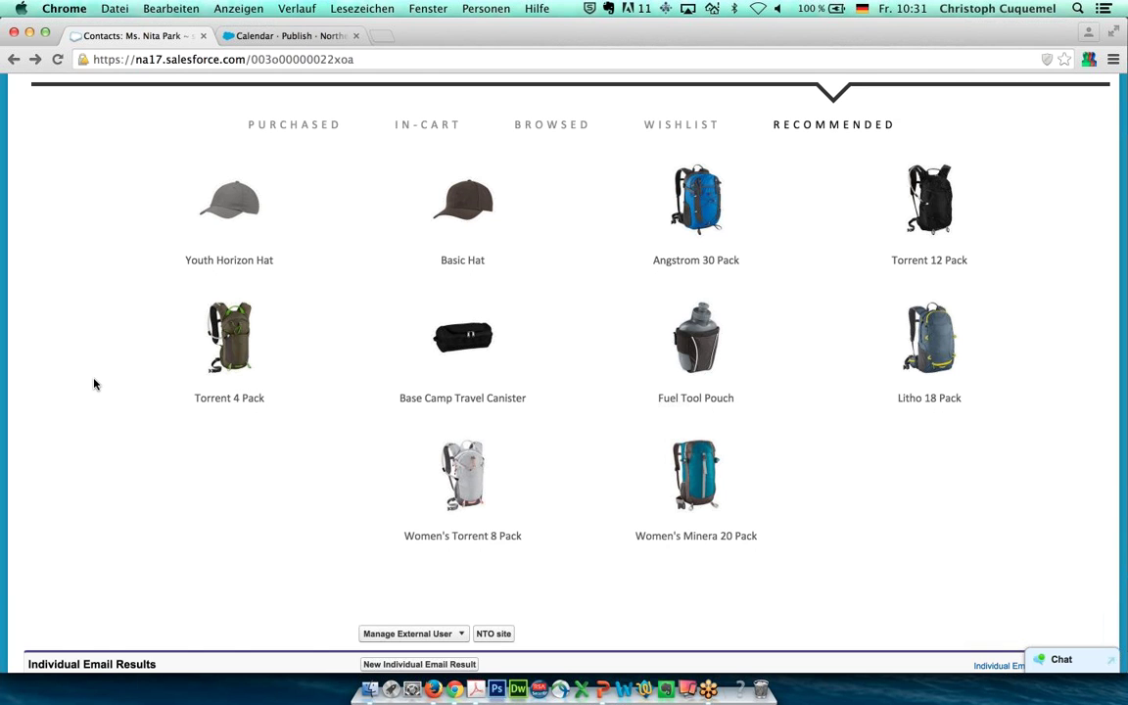
scroll(94, 384, "up", 1)
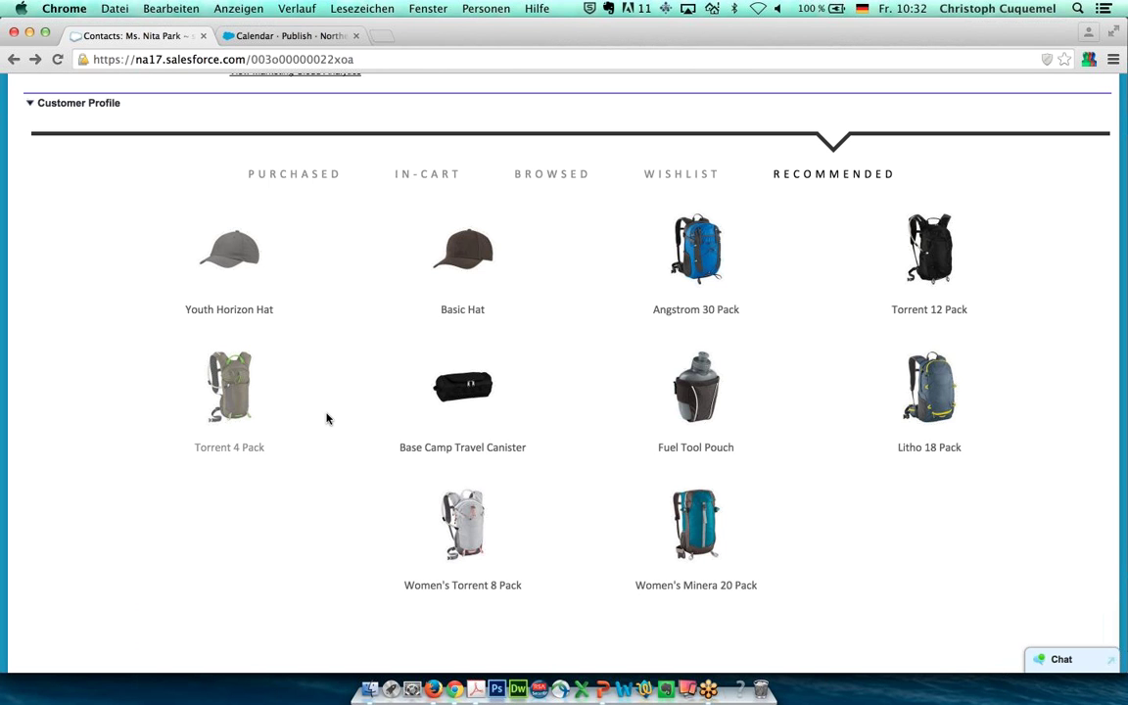
scroll(327, 419, "up", 2)
scroll(327, 420, "up", 3)
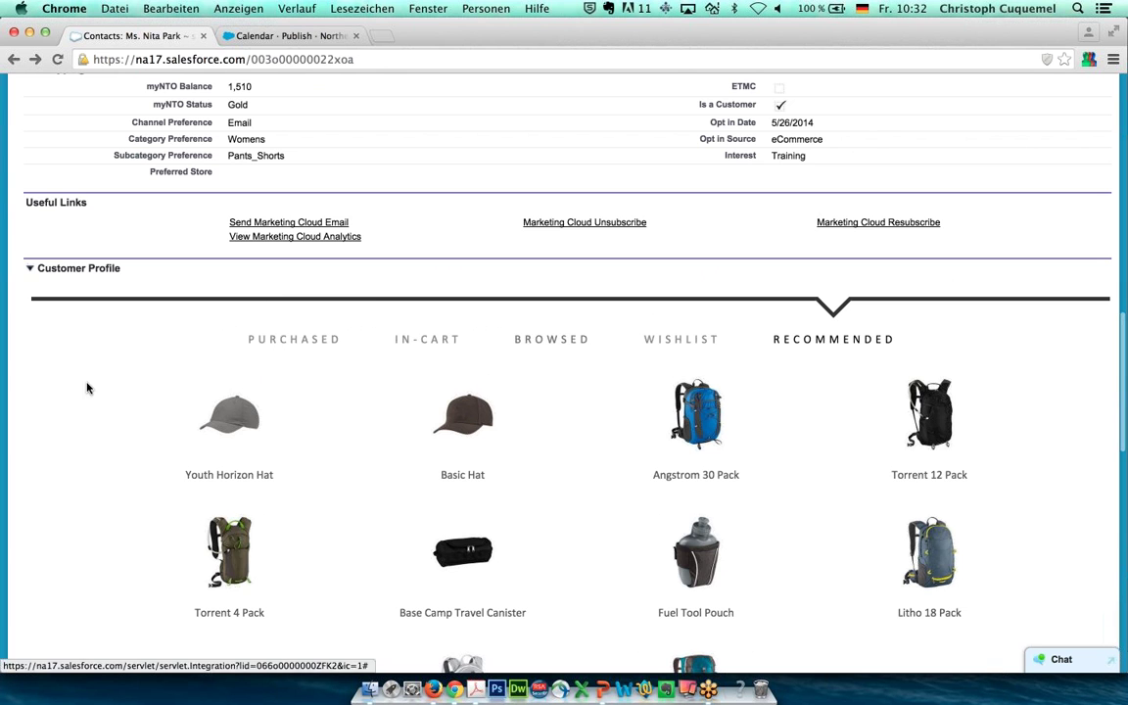
scroll(86, 489, "up", 10)
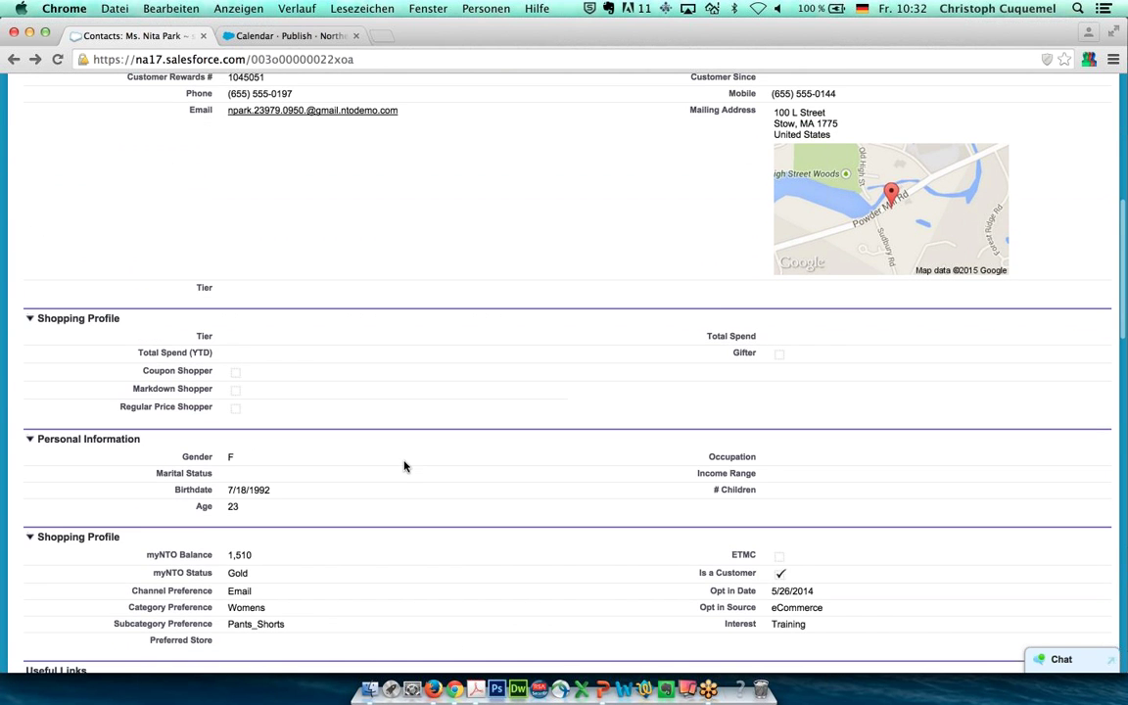
scroll(407, 467, "up", 4)
scroll(407, 467, "up", 5)
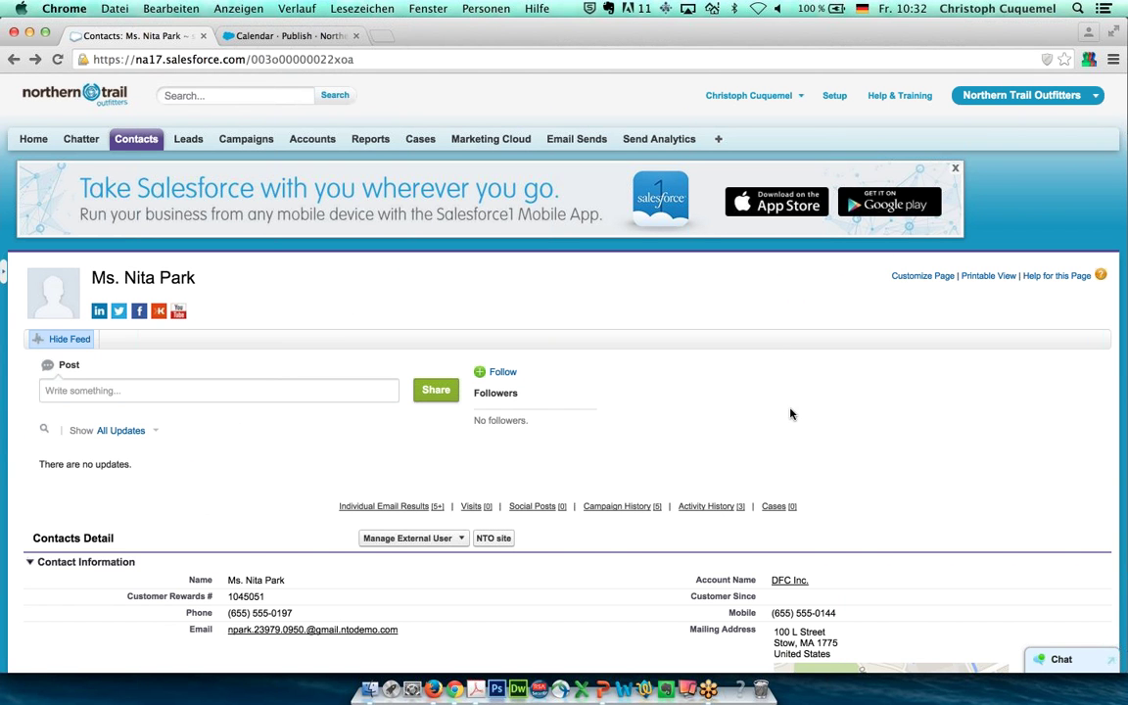
Open the Service Cloud Console and switch to the Social Studio publishing calendar
left_click(1035, 98)
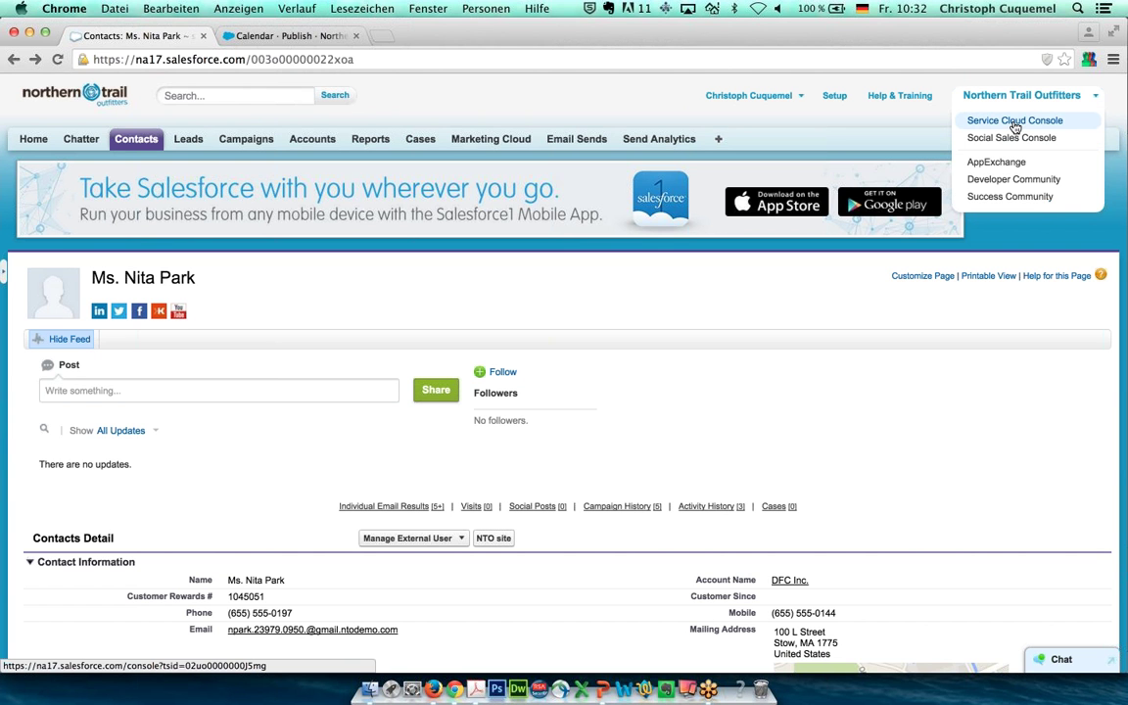
left_click(1014, 126)
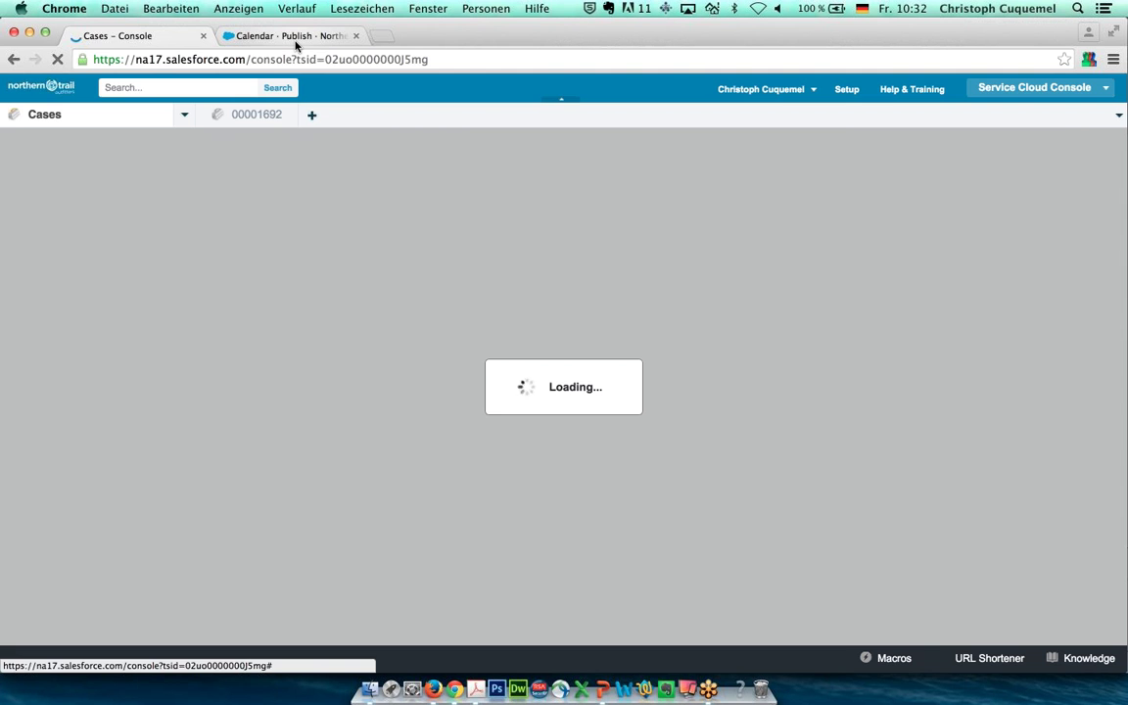
left_click(294, 37)
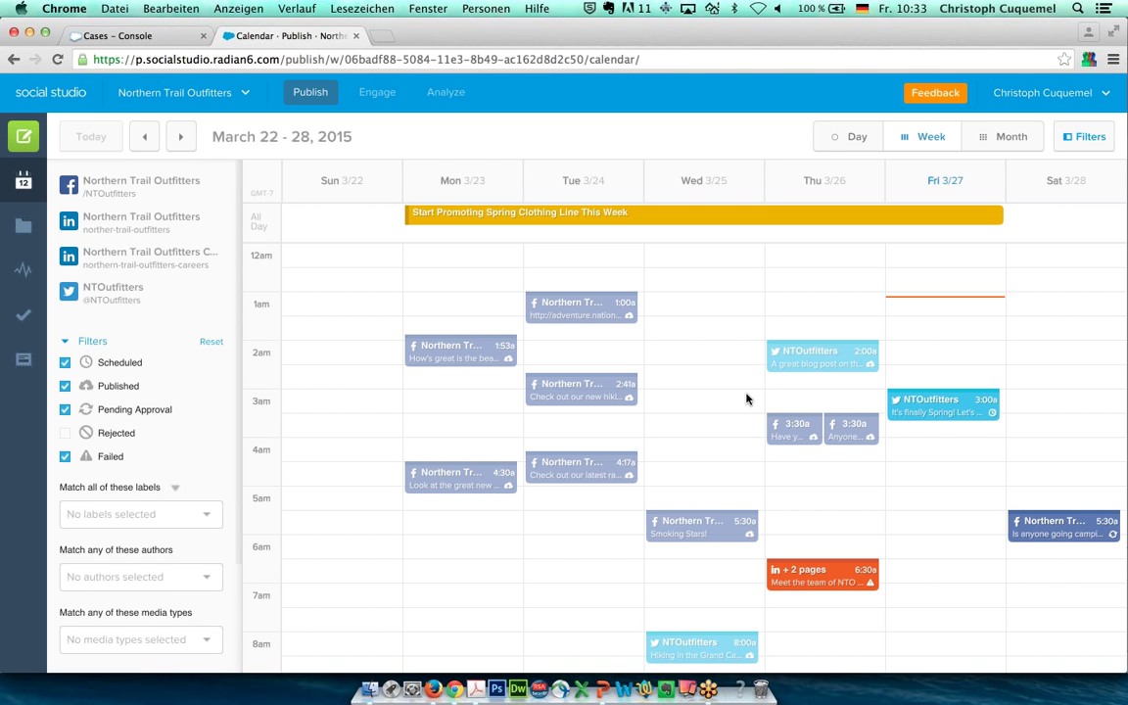
Try to view the details of Tuesday's 1:00a Facebook post in the publishing calendar
left_click(585, 314)
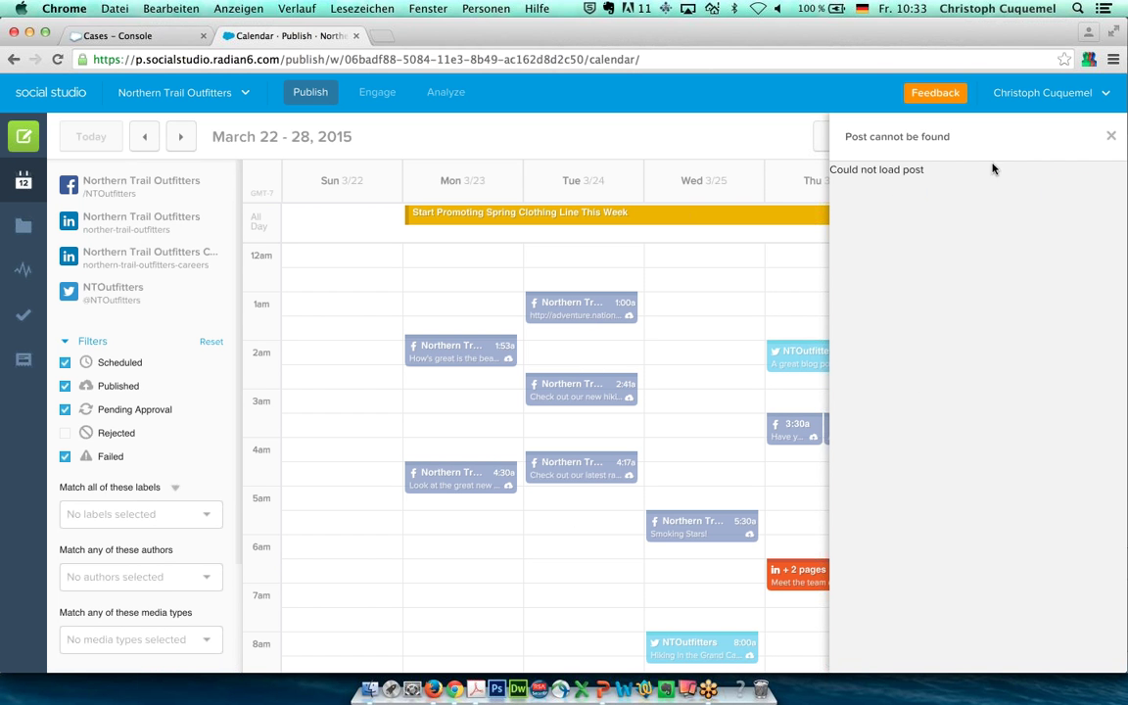
left_click(794, 358)
left_click(735, 307)
scroll(762, 351, "down", 1)
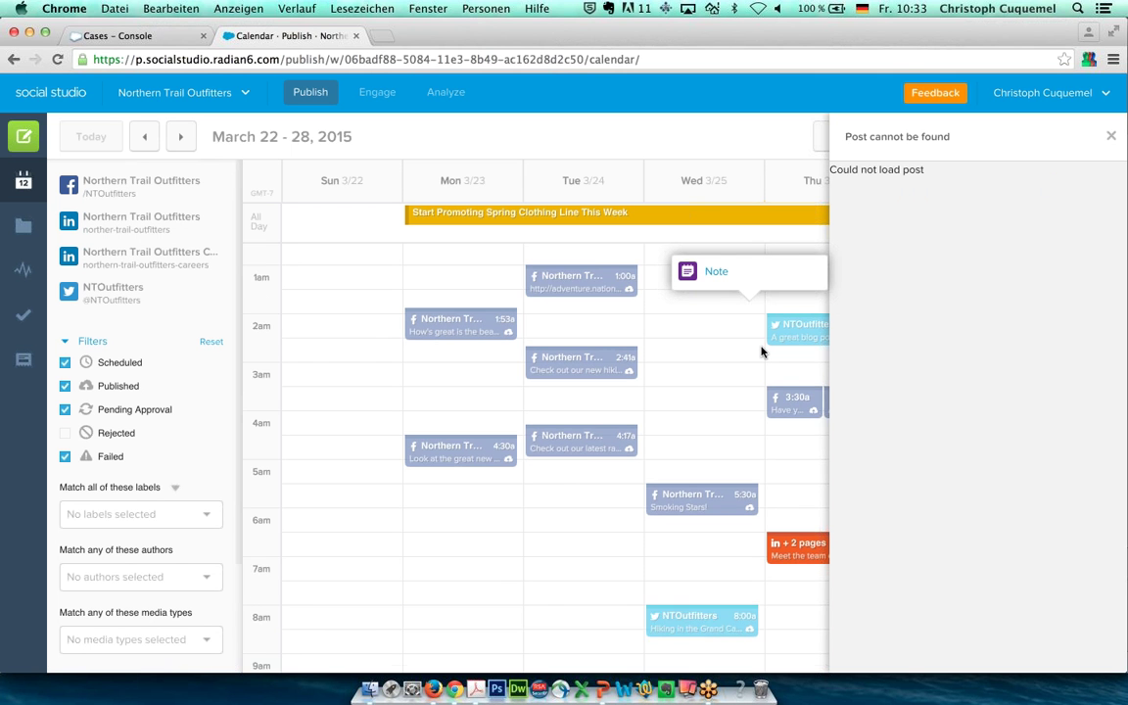
left_click(483, 383)
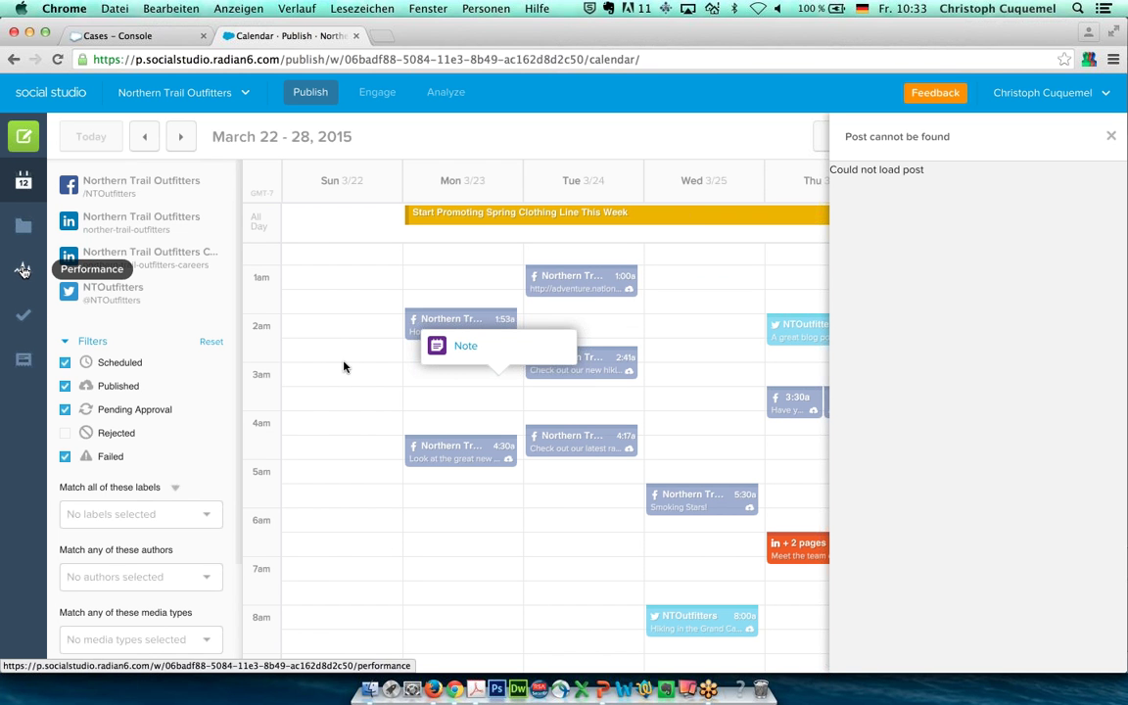
Open the Engage dashboard and review the posts in the Northern Trail Outfitters Facebook column
left_click(378, 96)
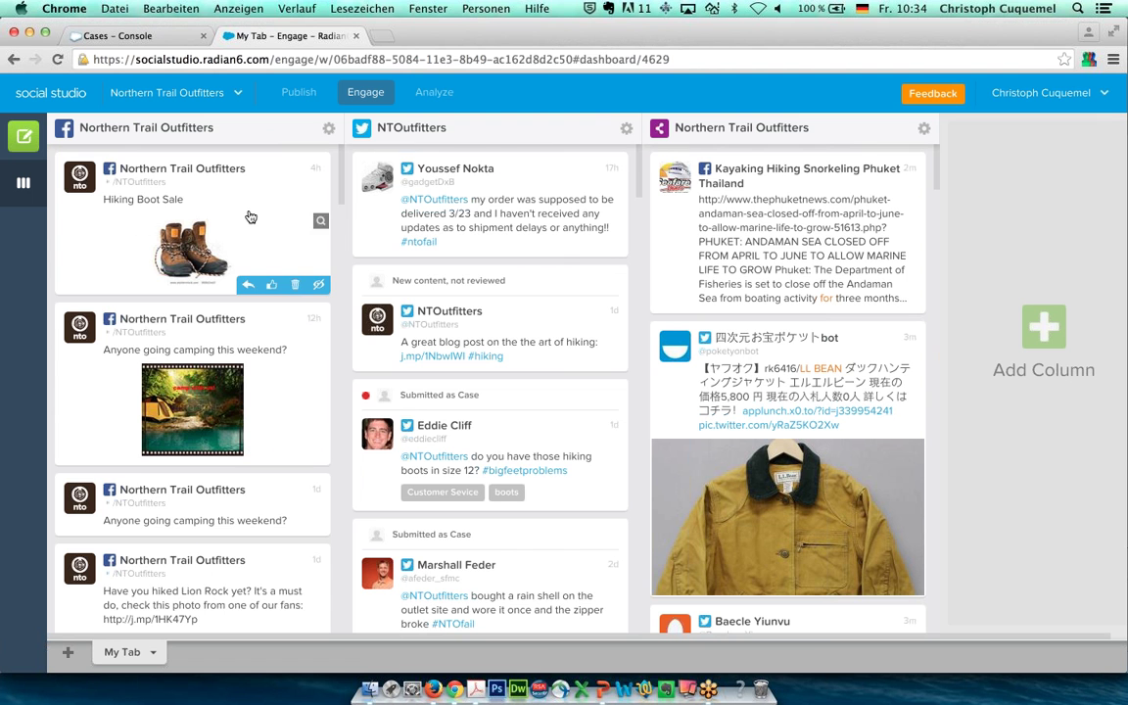
scroll(252, 220, "down", 4)
scroll(277, 233, "down", 9)
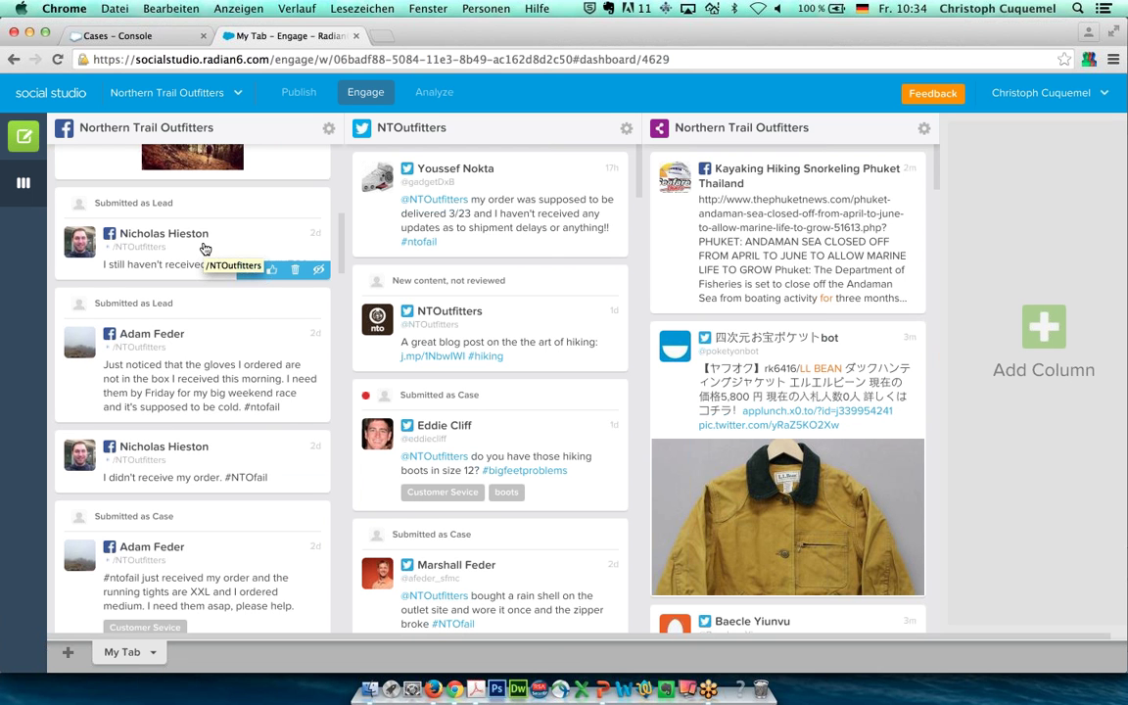
scroll(205, 249, "down", 3)
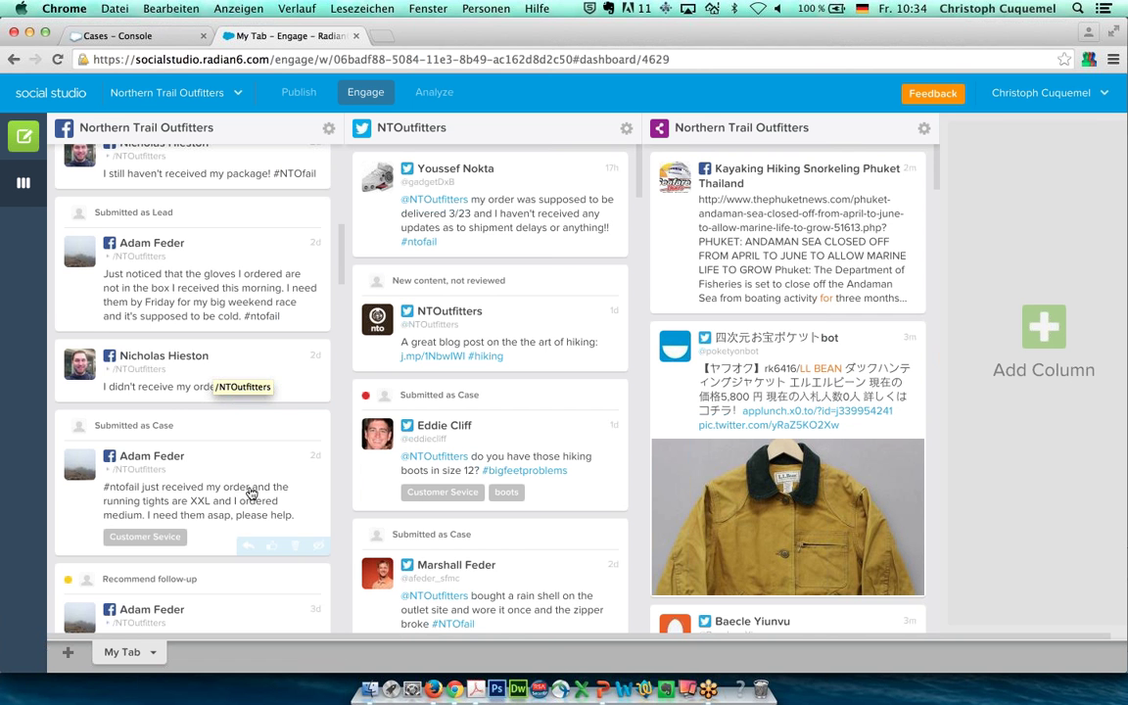
scroll(252, 494, "up", 3)
scroll(252, 493, "up", 10)
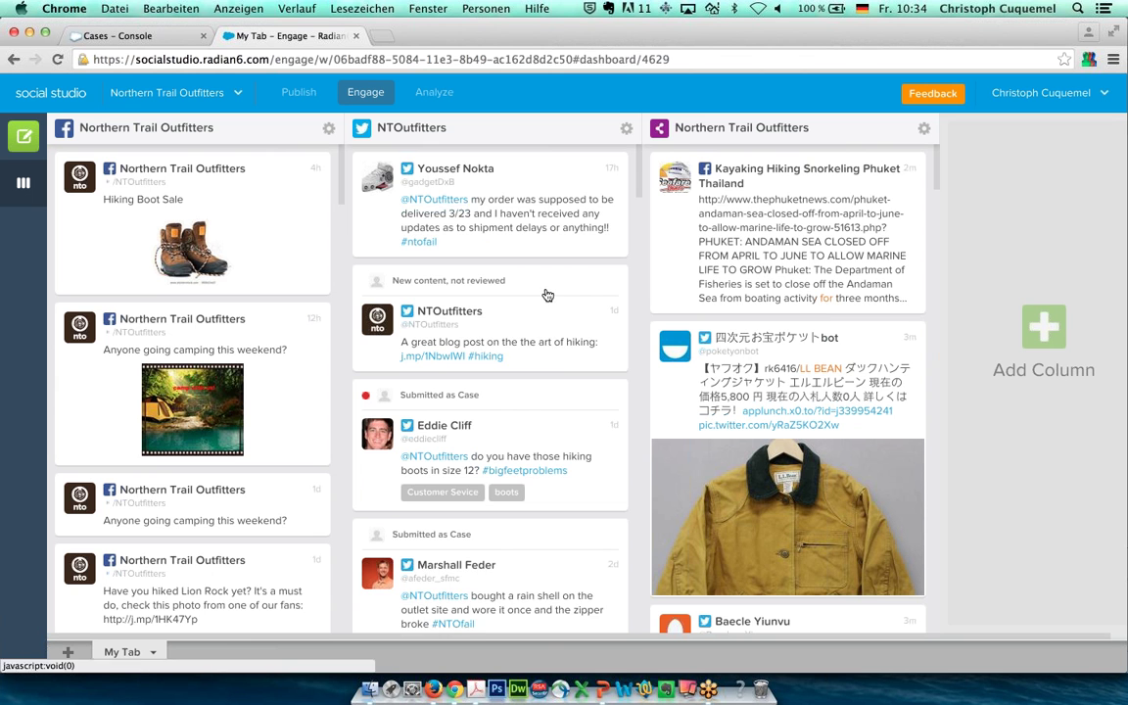
Review the customer mentions and their case statuses in the NTOutfitters Twitter column
scroll(548, 205, "down", 1)
scroll(580, 205, "up", 1)
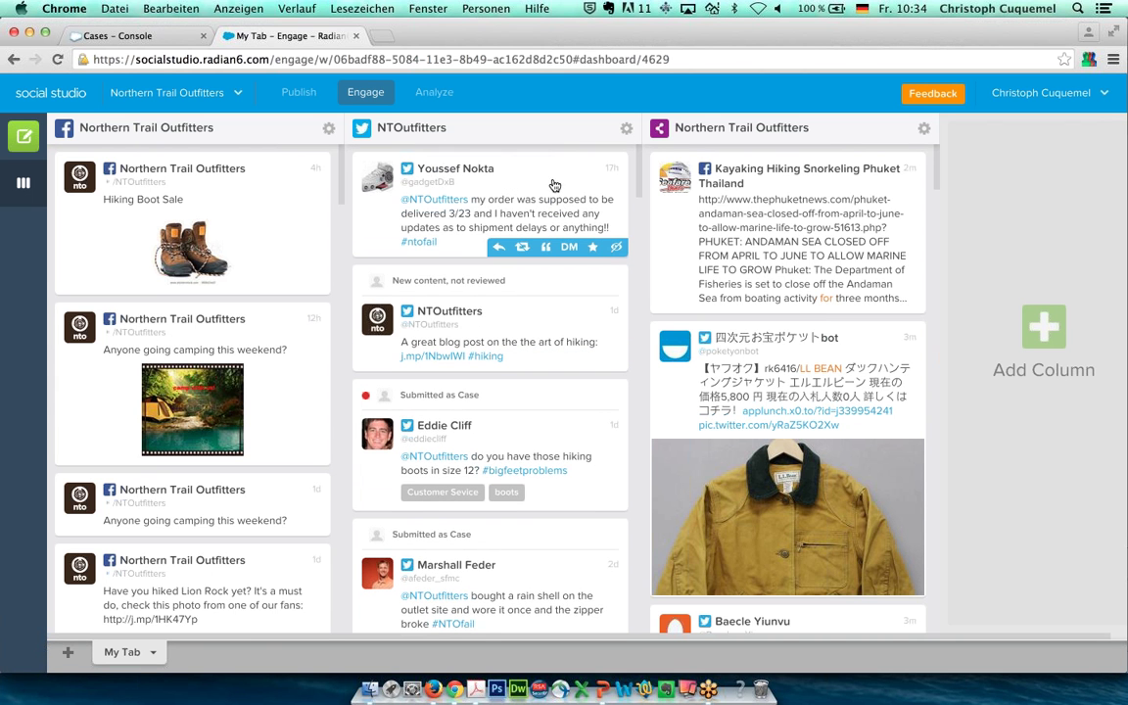
scroll(574, 214, "down", 2)
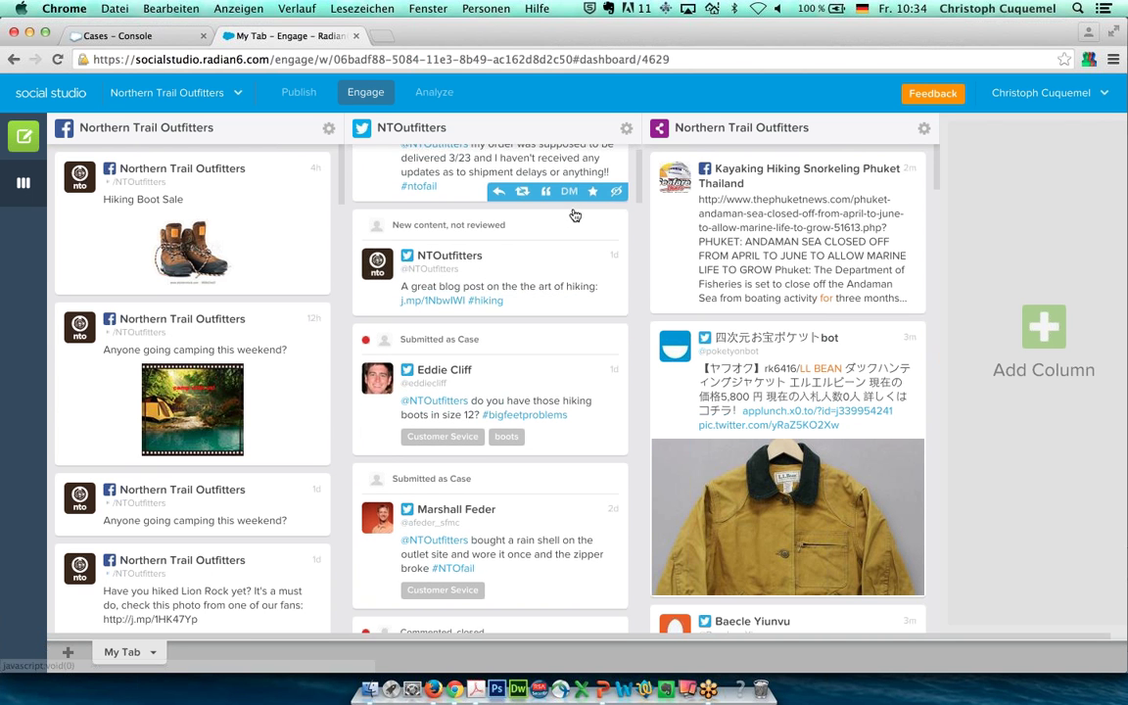
scroll(545, 264, "down", 8)
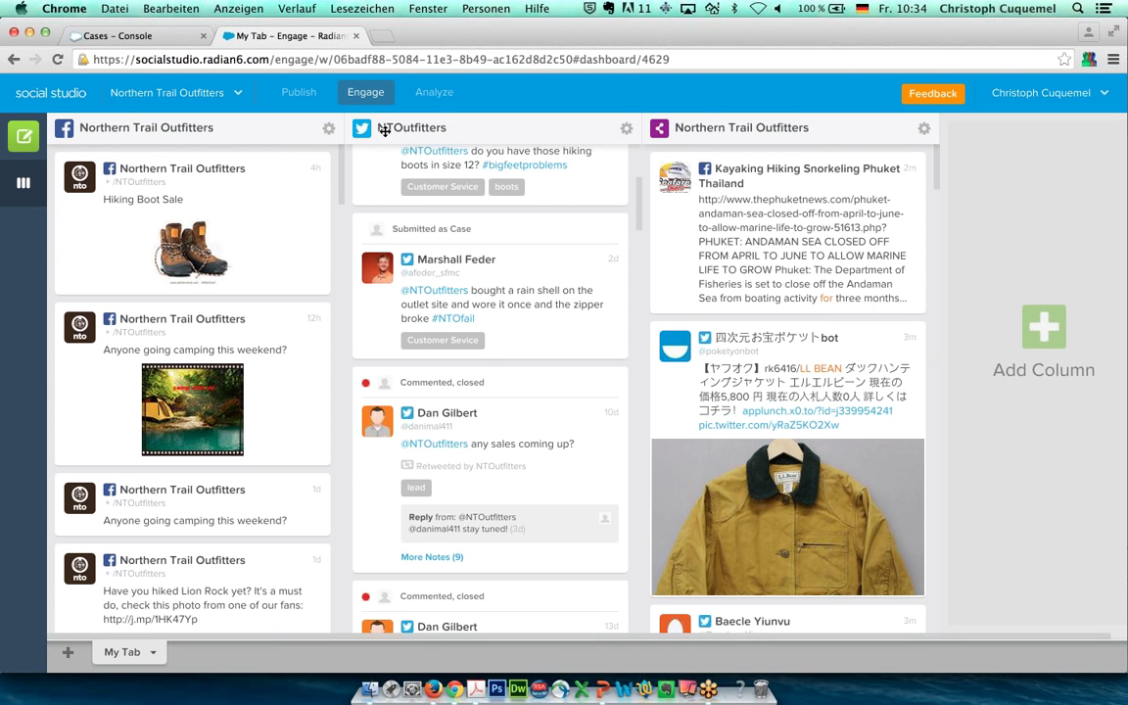
mouse_move(438, 127)
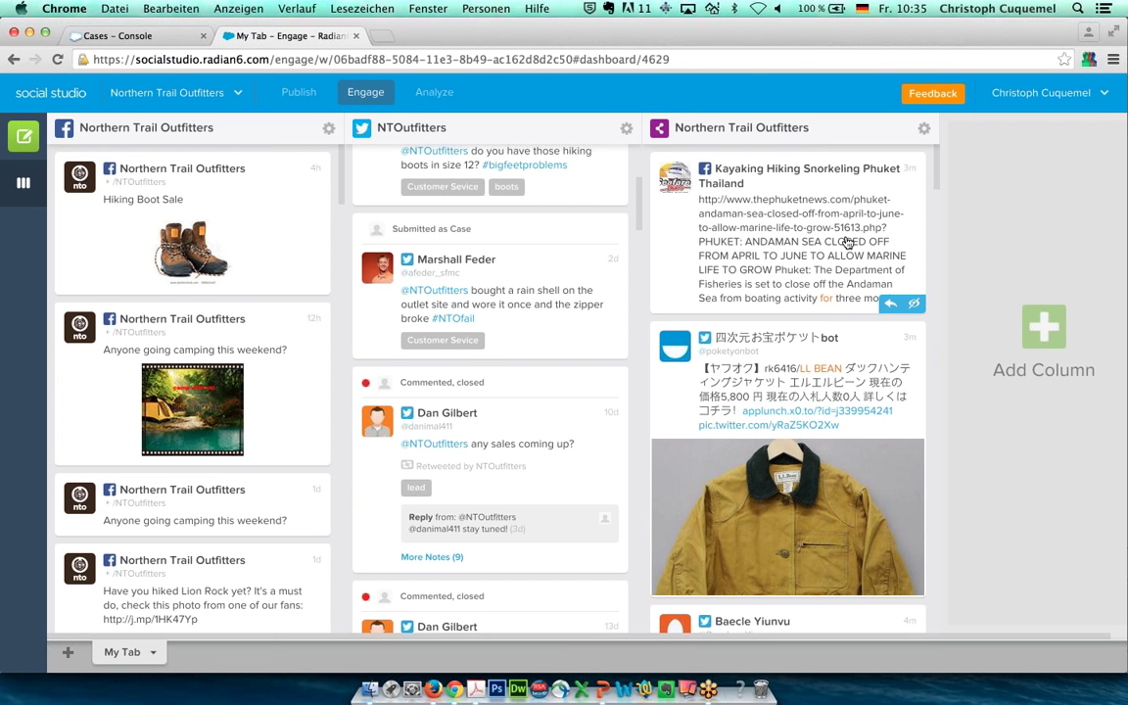
Review the cross-network posts in the third Northern Trail Outfitters column, down to the Jester 2 Backpack posts
scroll(837, 221, "down", 1)
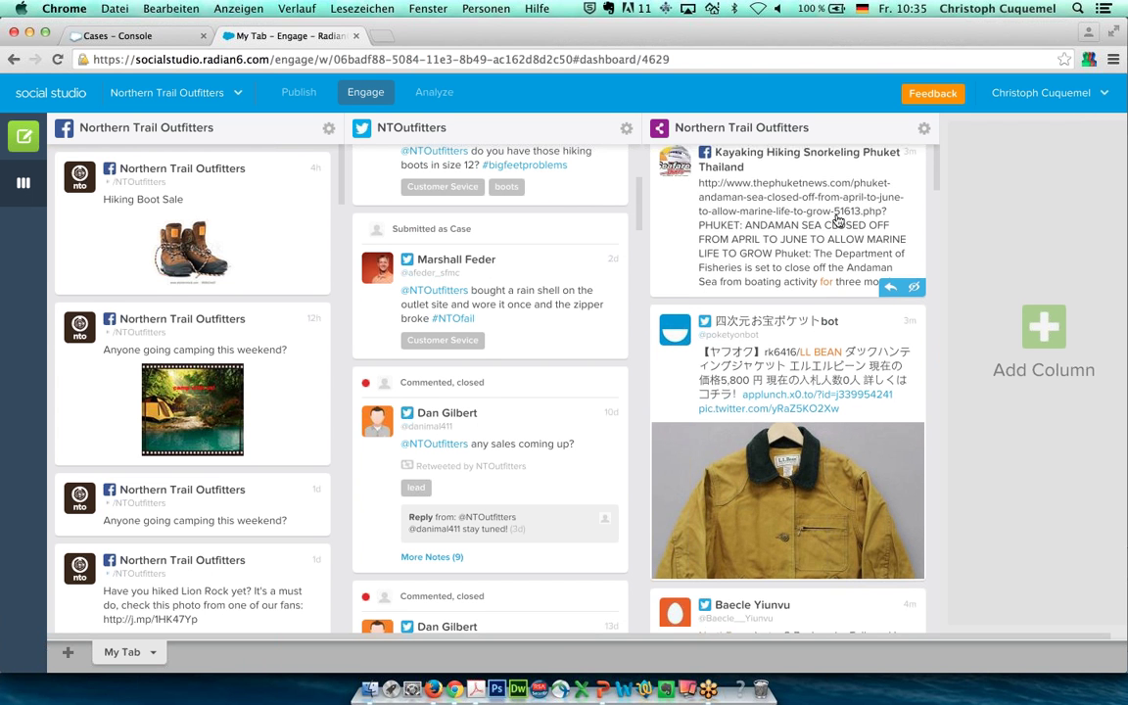
scroll(837, 221, "down", 2)
scroll(837, 221, "down", 10)
scroll(837, 222, "down", 7)
mouse_move(834, 455)
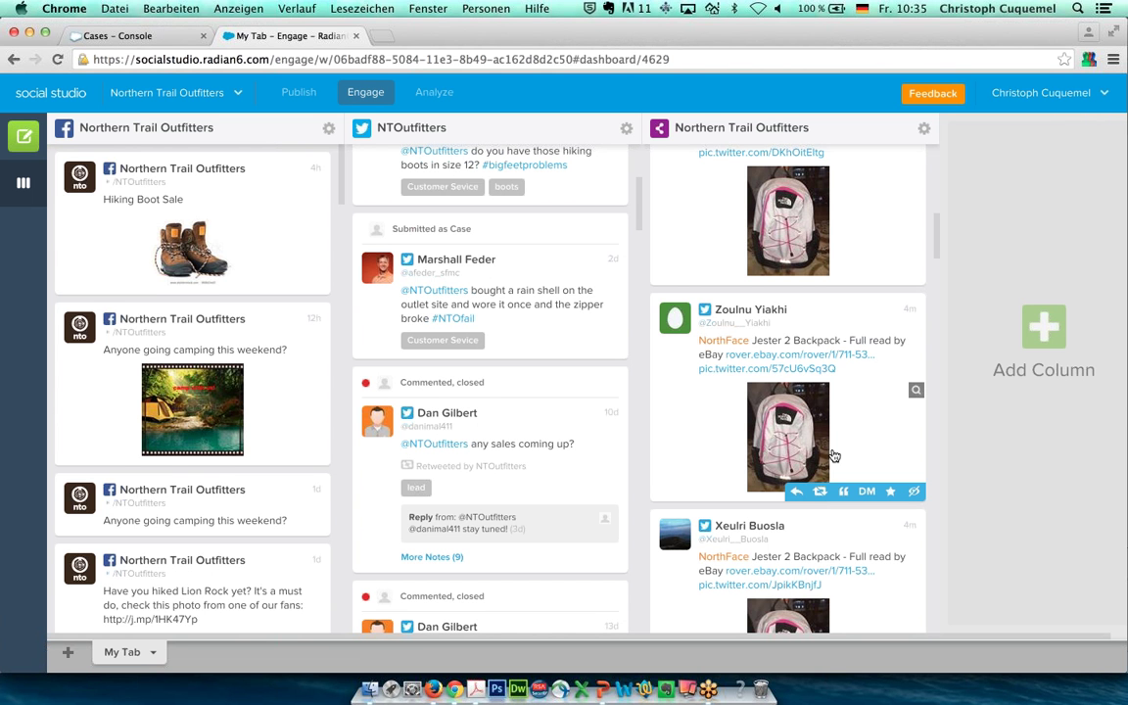
Inspect the Twitter mention about the rain shell's broken zipper and set its status to Recommend follow-up and its priority to High
mouse_move(547, 314)
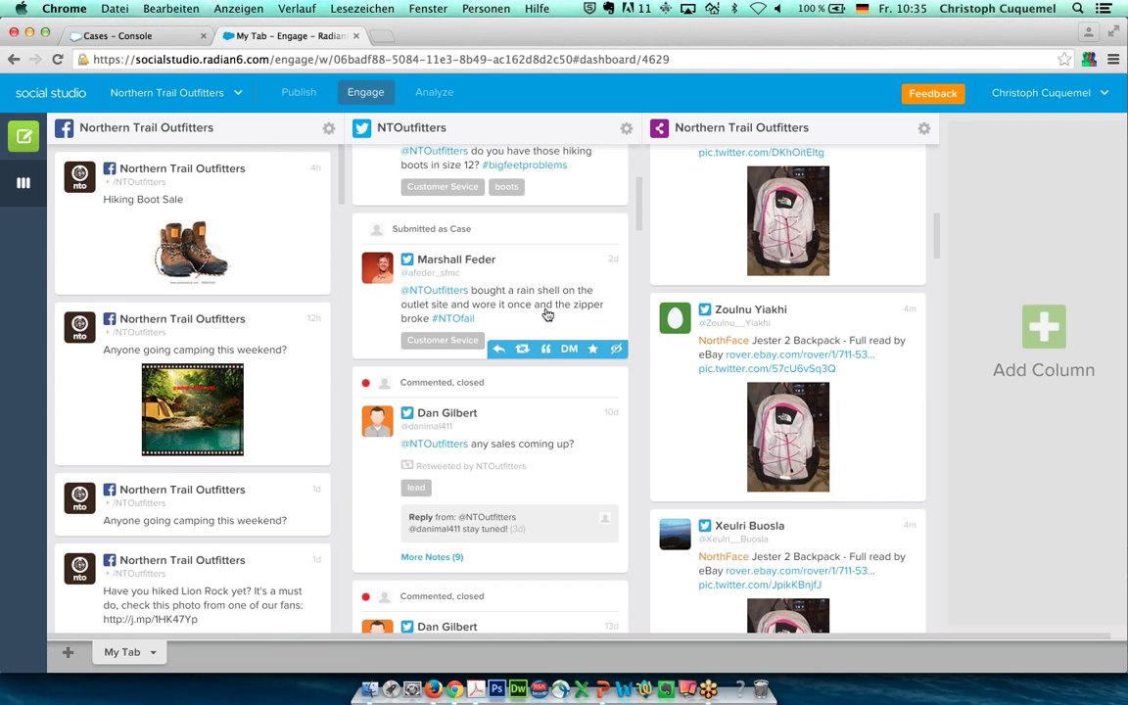
left_click(546, 306)
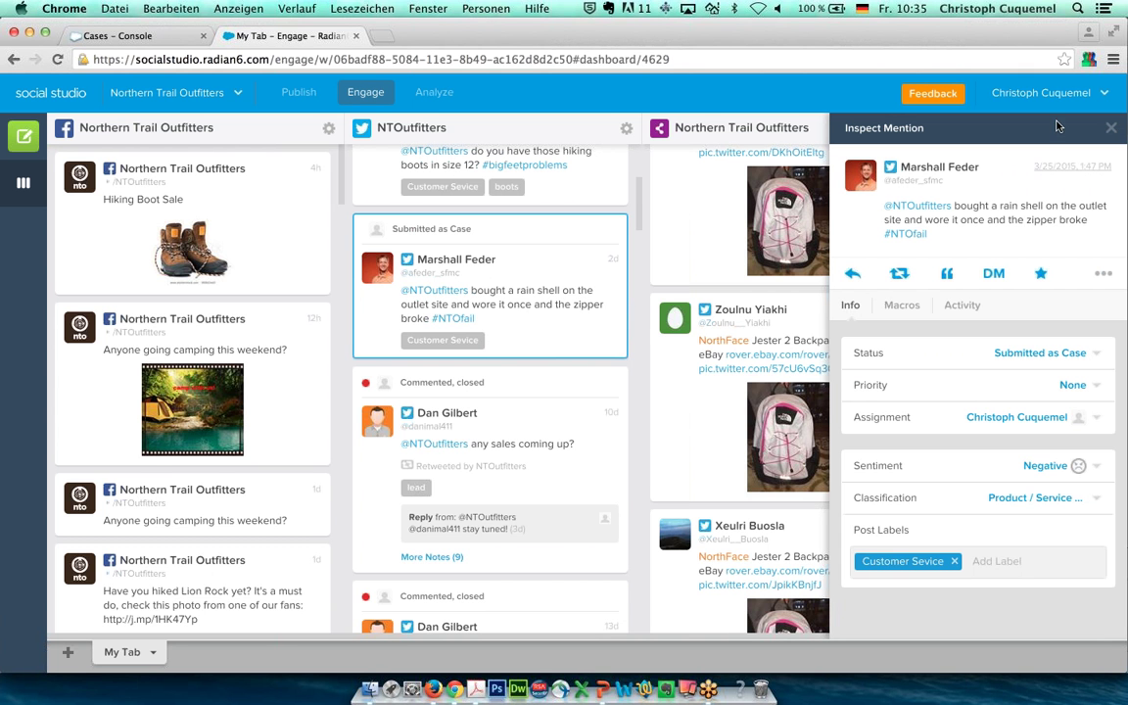
left_click(1116, 42)
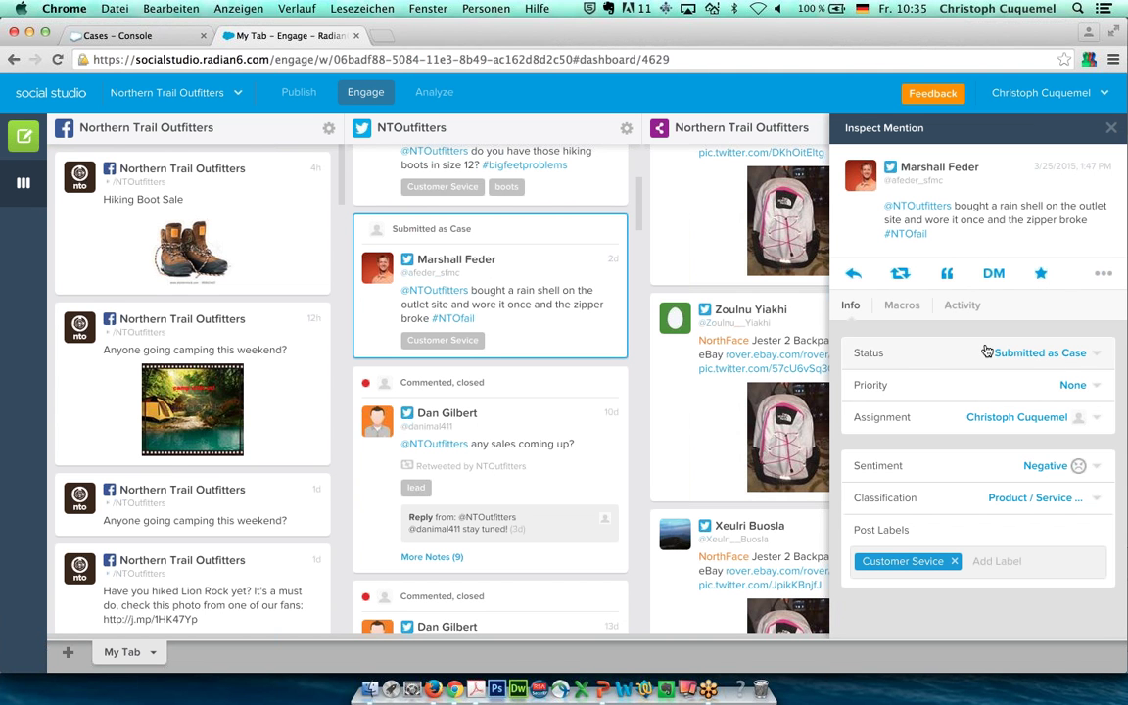
left_click(1088, 355)
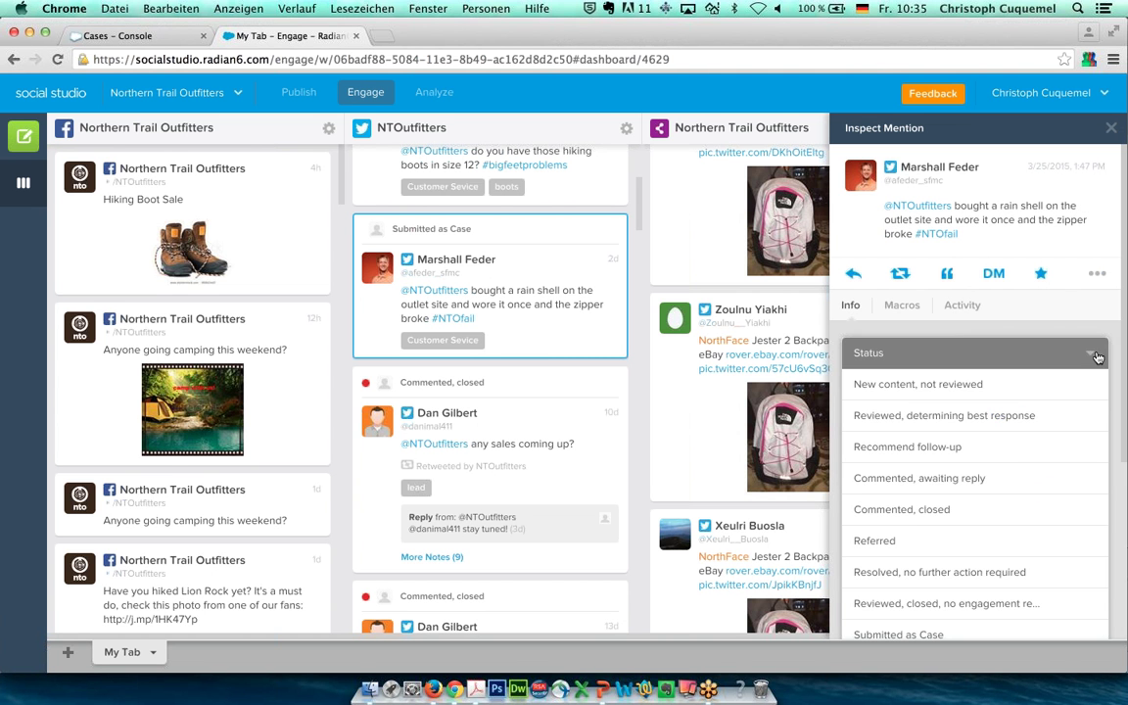
left_click(938, 449)
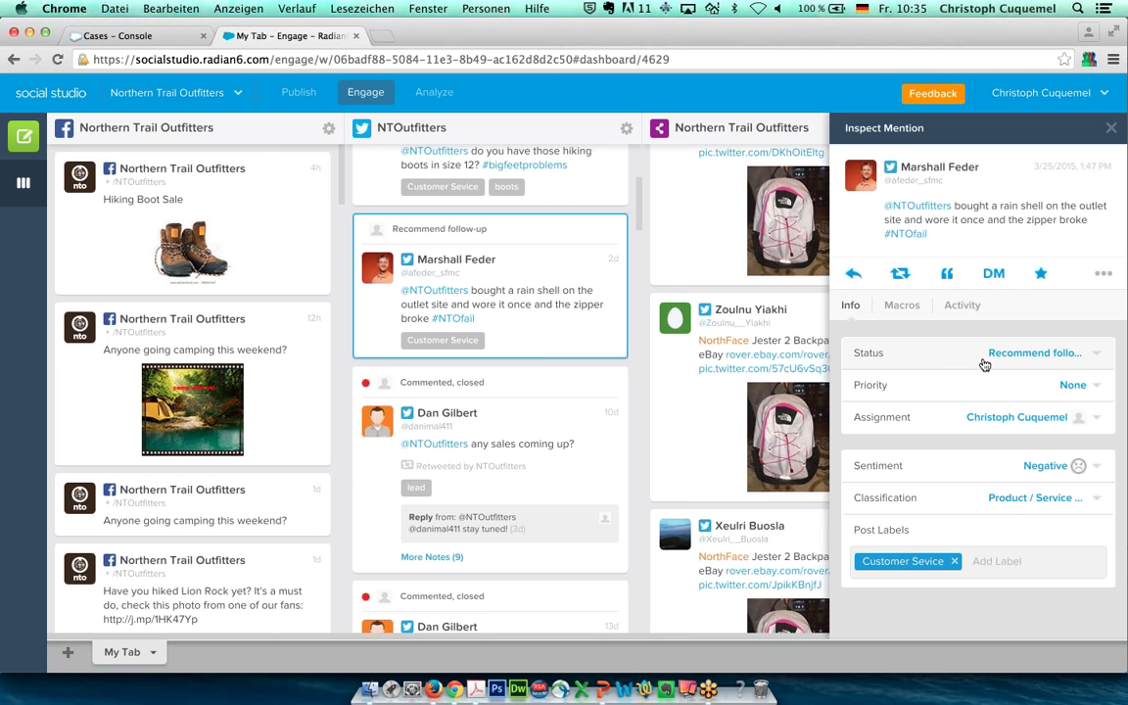
left_click(1077, 385)
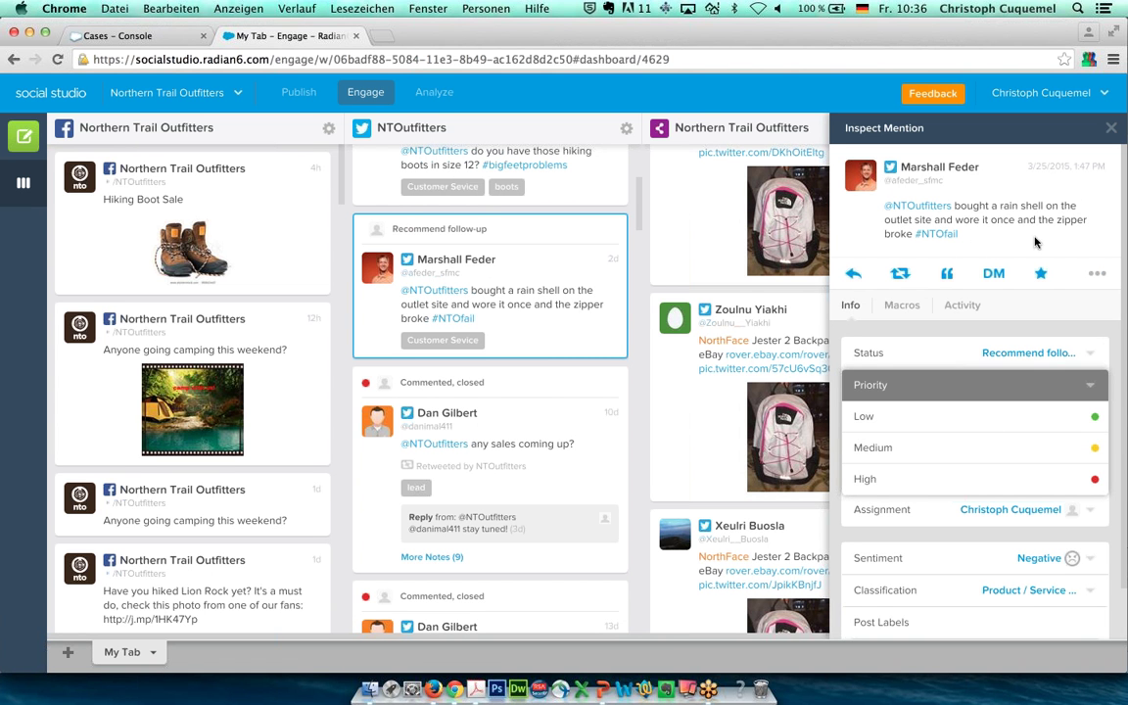
left_click(959, 484)
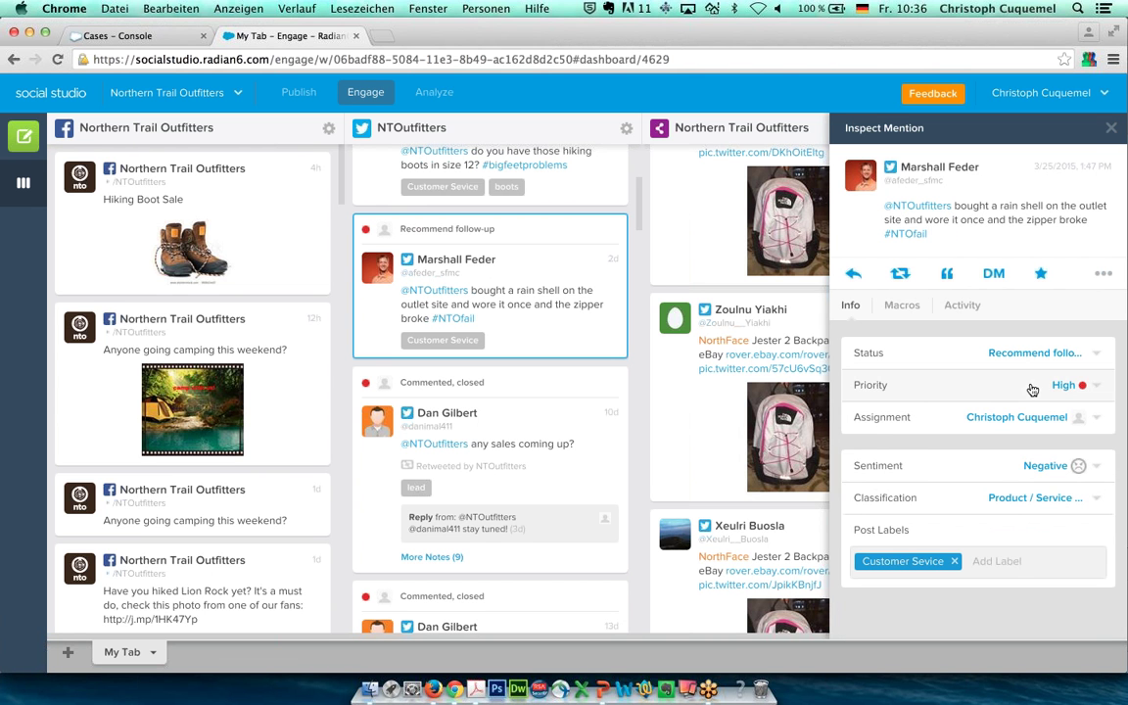
Show the mention's assignment field and sentiment options, choosing Negative as the sentiment
left_click(1096, 418)
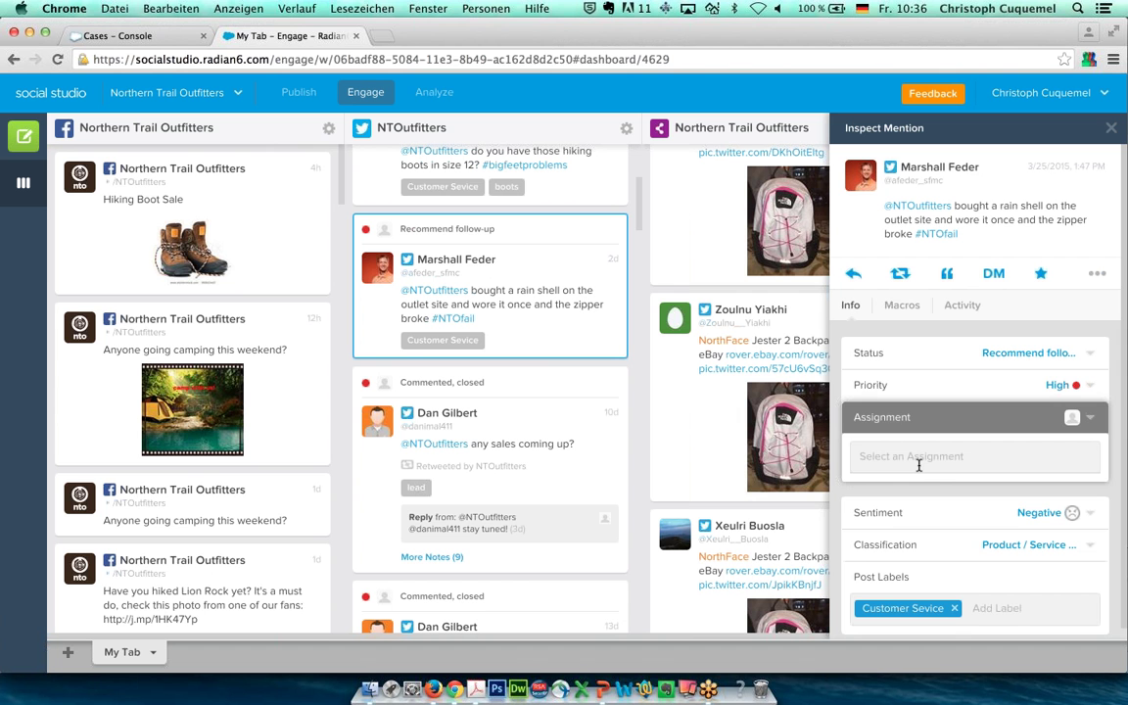
left_click(1073, 417)
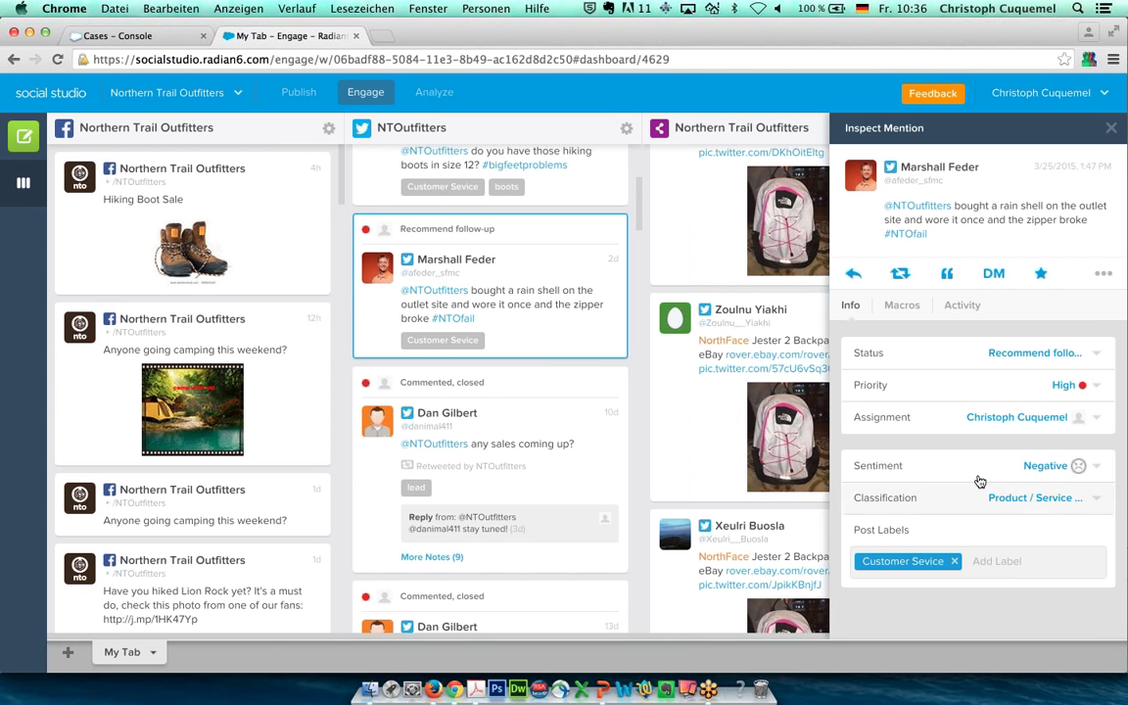
left_click(1091, 467)
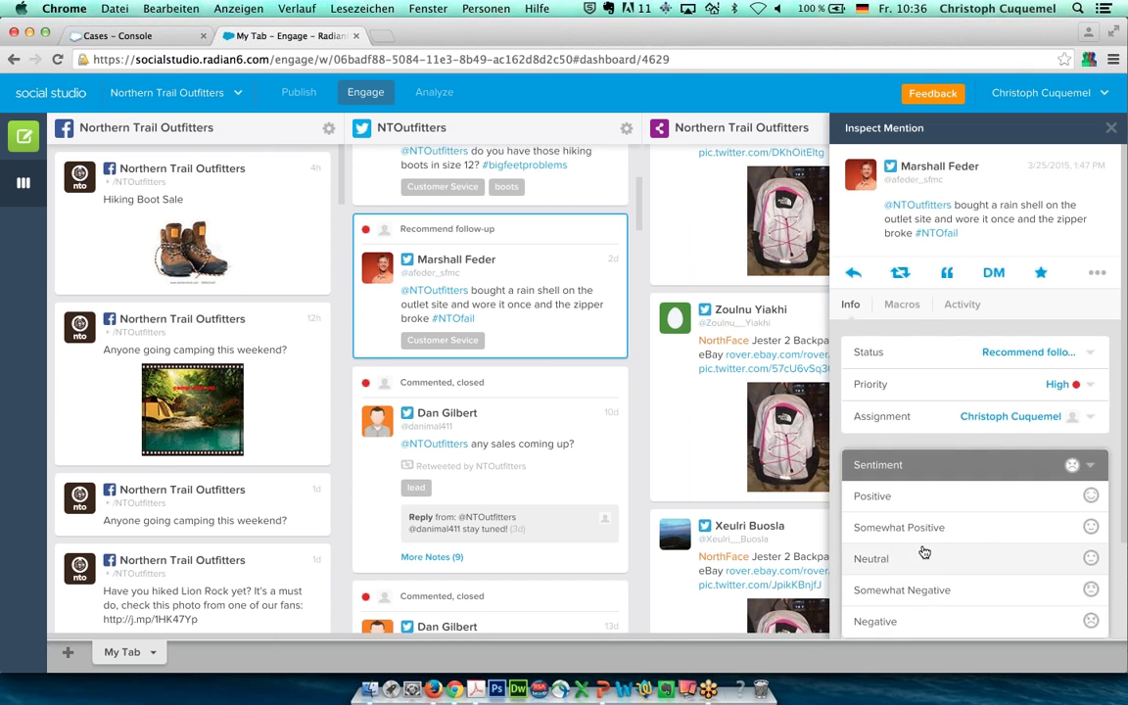
scroll(924, 554, "down", 1)
left_click(899, 571)
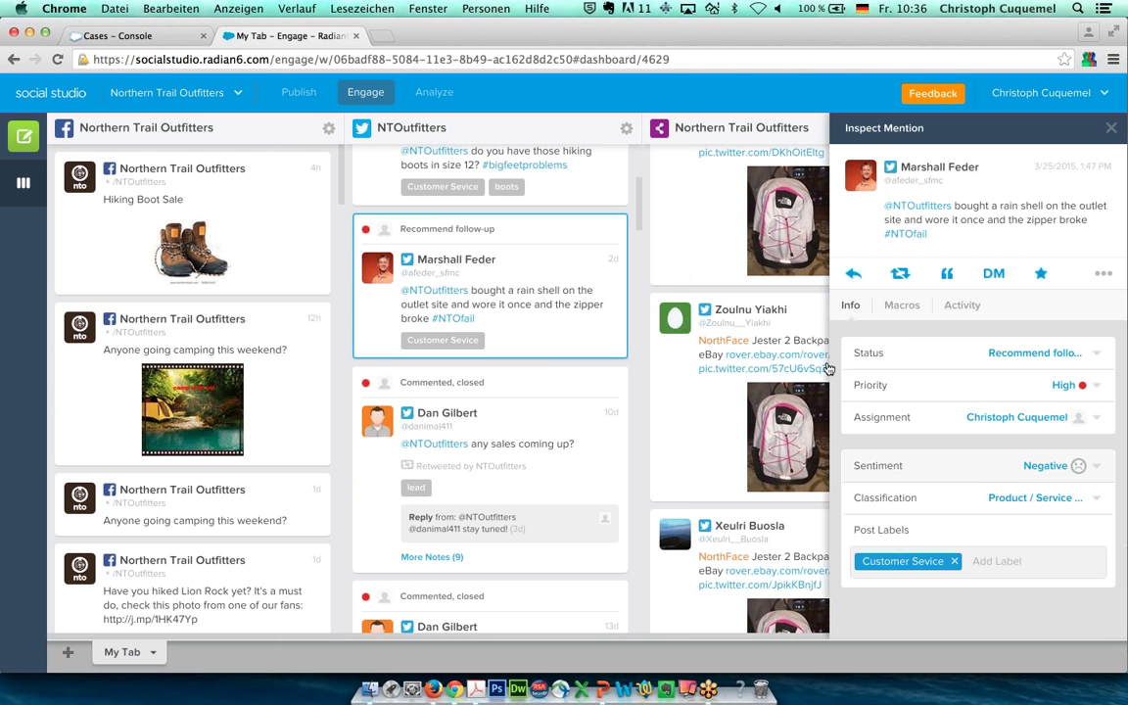
Examine the activity history of the rain shell mention, including its priority, engagement, sentiment and classification changes
left_click(965, 308)
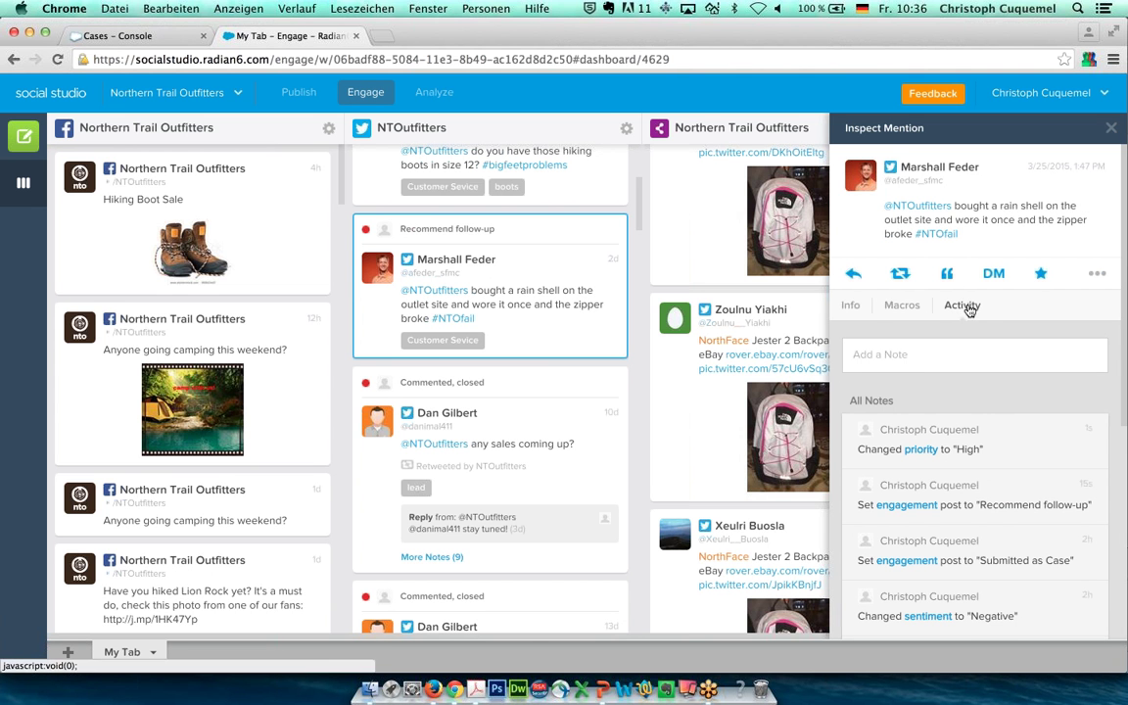
scroll(1004, 423, "down", 3)
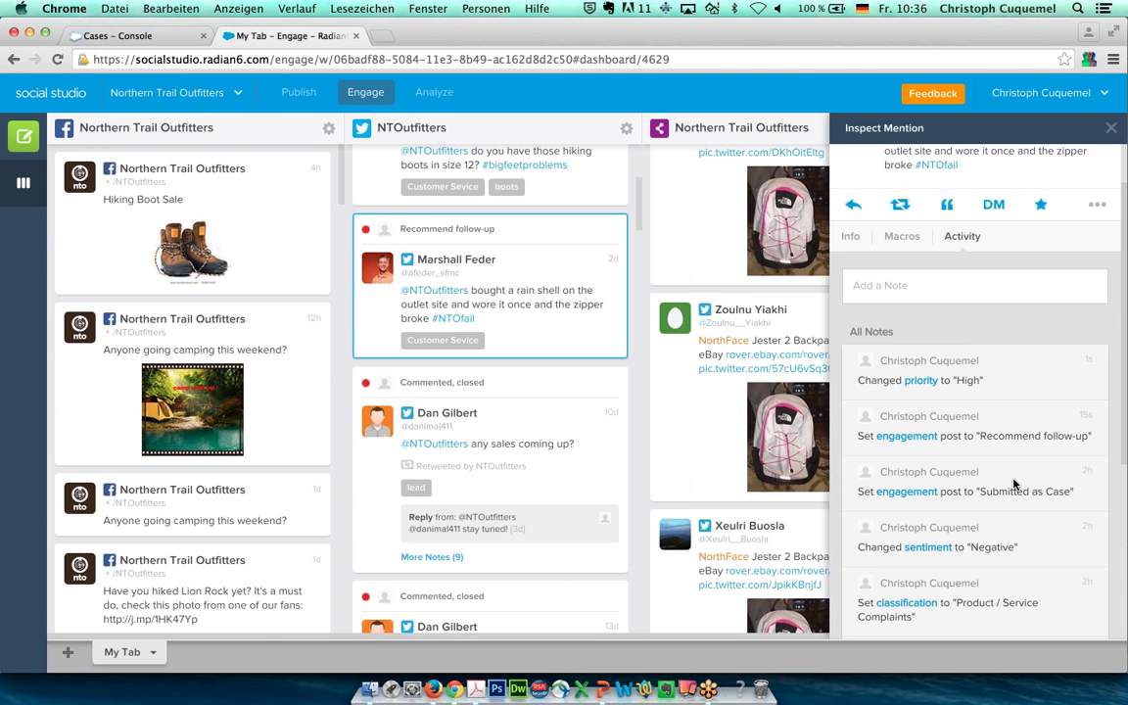
scroll(1016, 484, "down", 1)
scroll(1015, 484, "down", 5)
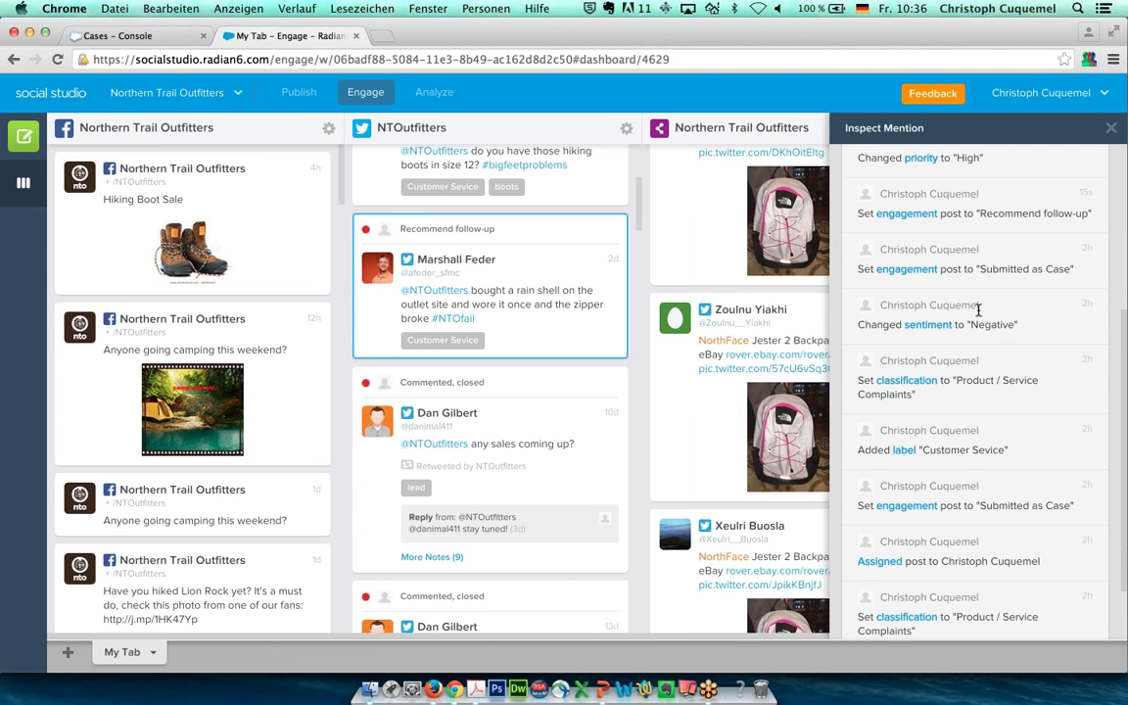
scroll(977, 394, "down", 2)
scroll(977, 394, "up", 6)
scroll(977, 394, "up", 4)
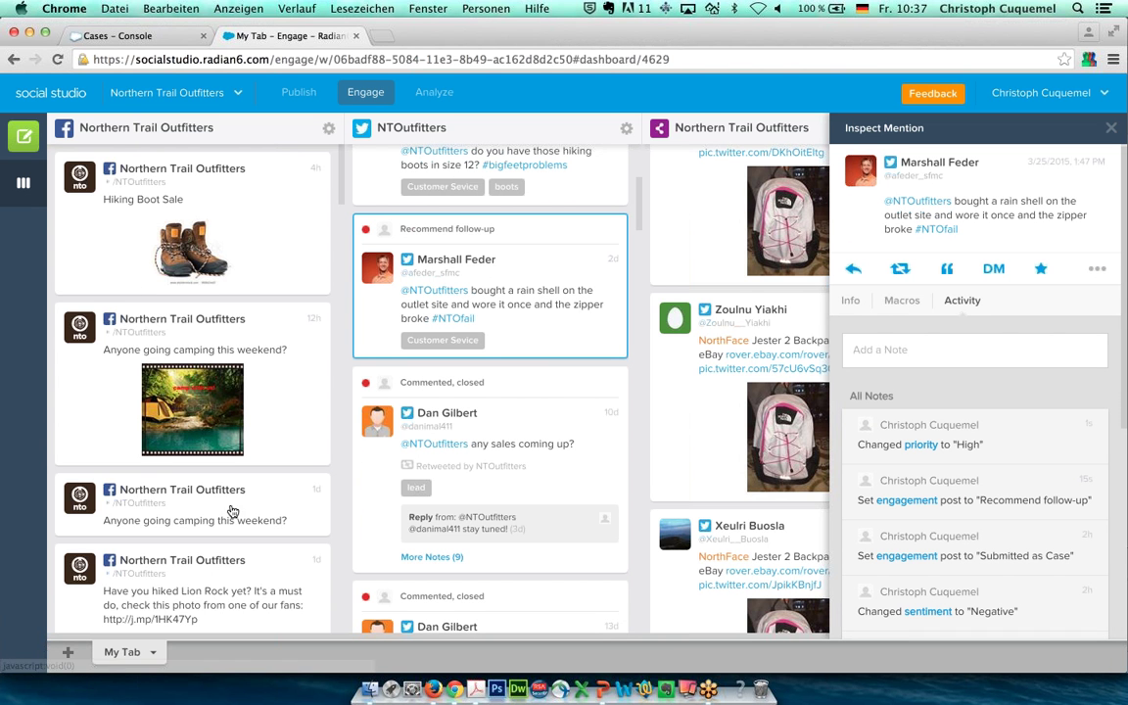
mouse_move(290, 519)
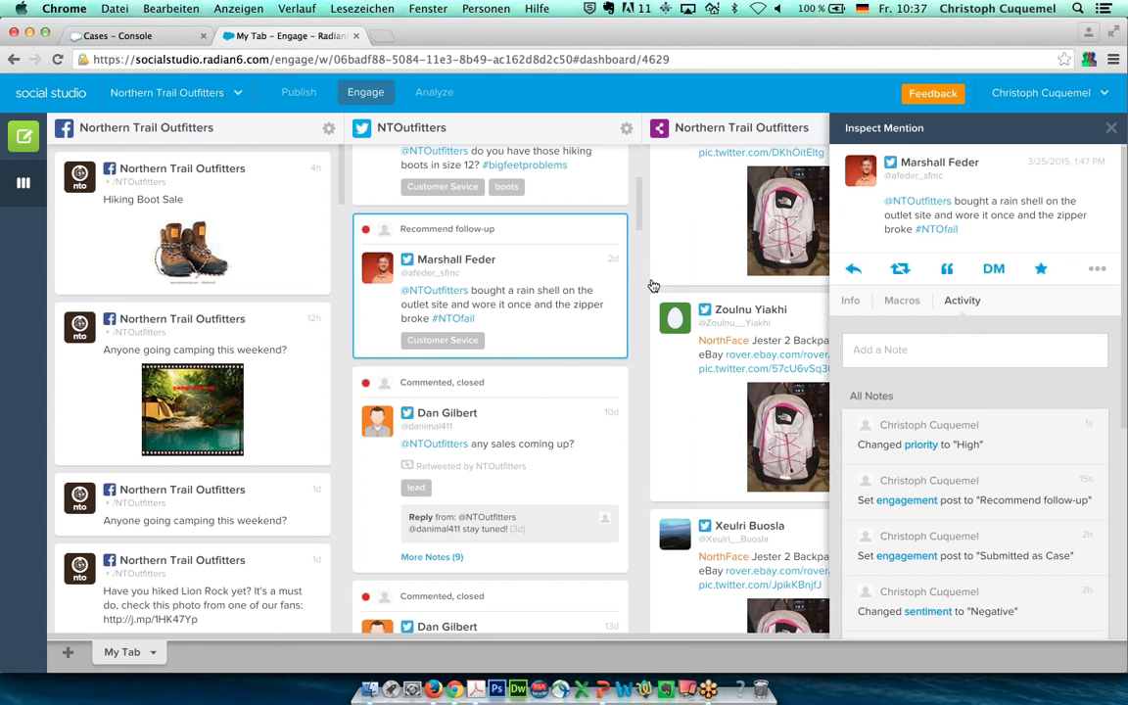
Apply the Send to Service Cloud macro to the rain shell mention and switch to the Service Cloud Console's case list
left_click(911, 310)
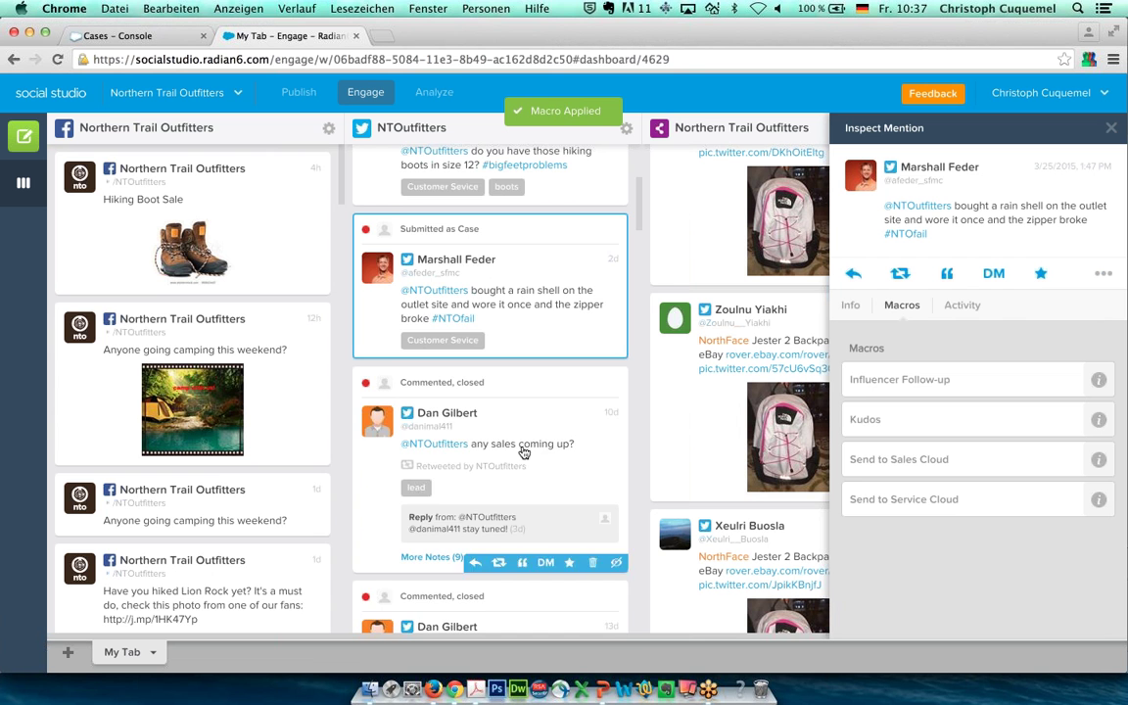
scroll(509, 470, "up", 3)
scroll(522, 452, "up", 3)
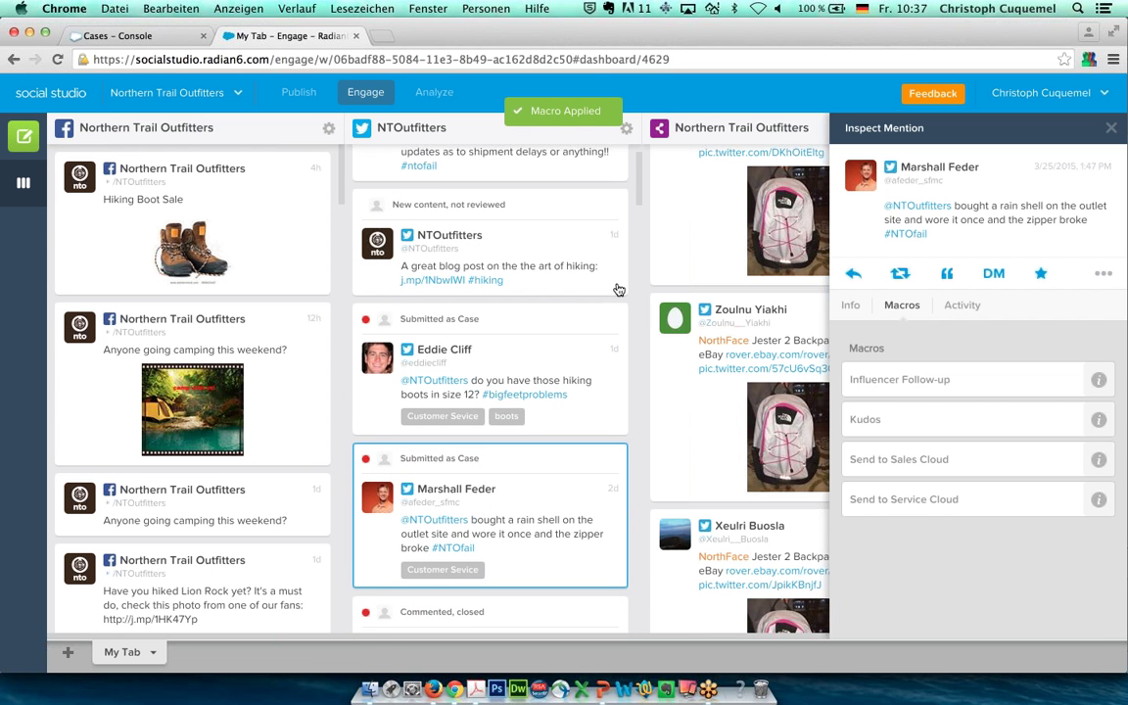
left_click(152, 37)
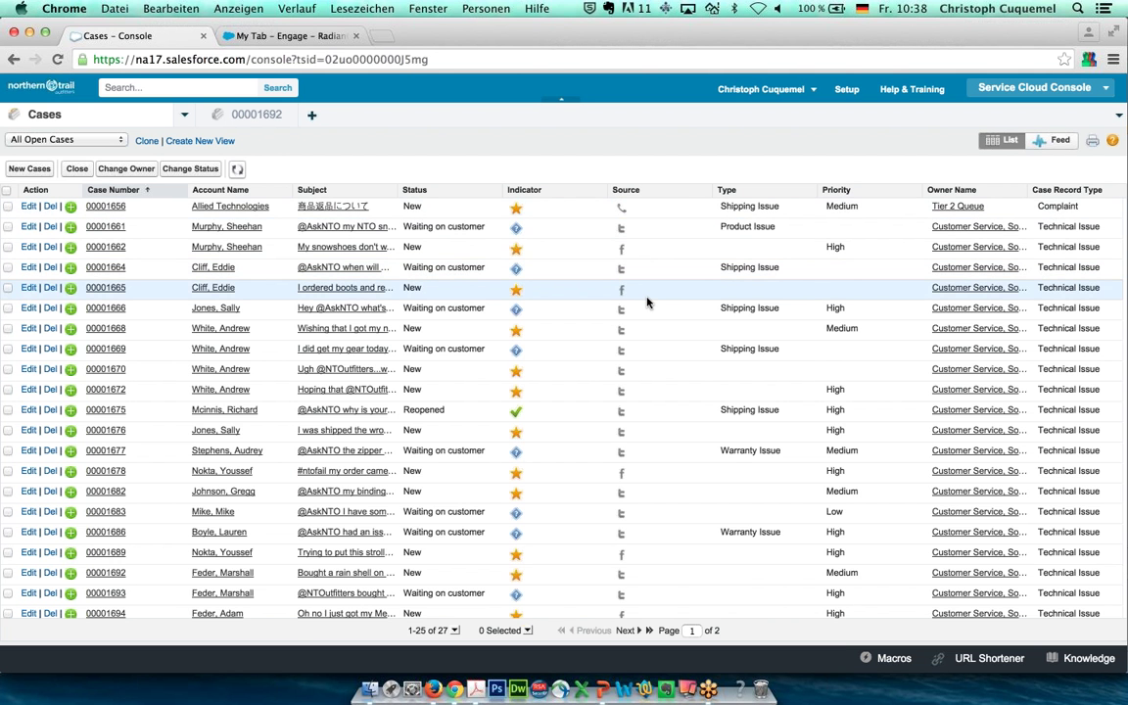
scroll(646, 303, "down", 4)
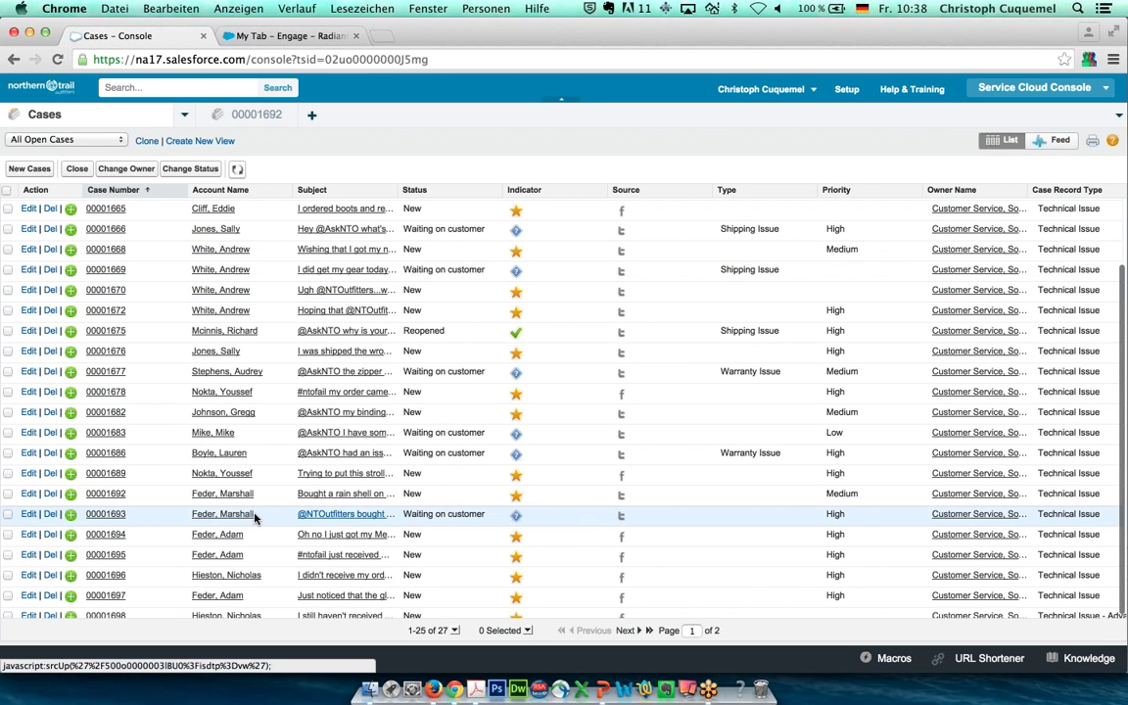
left_click(105, 516)
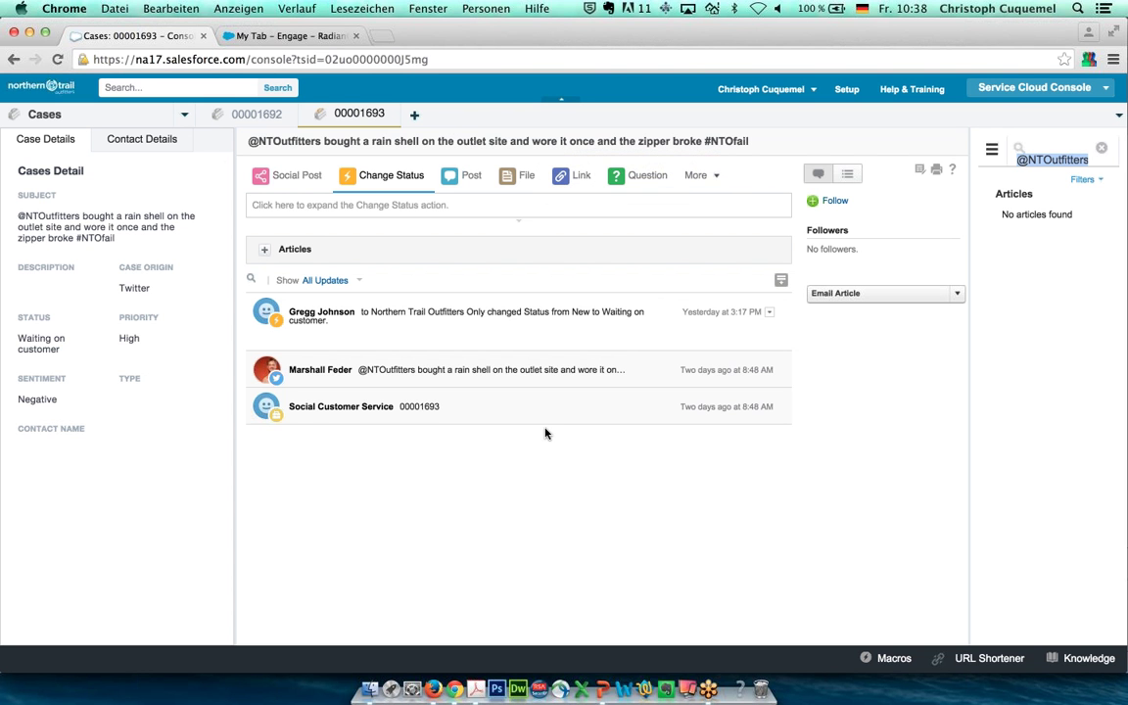
left_click(410, 409)
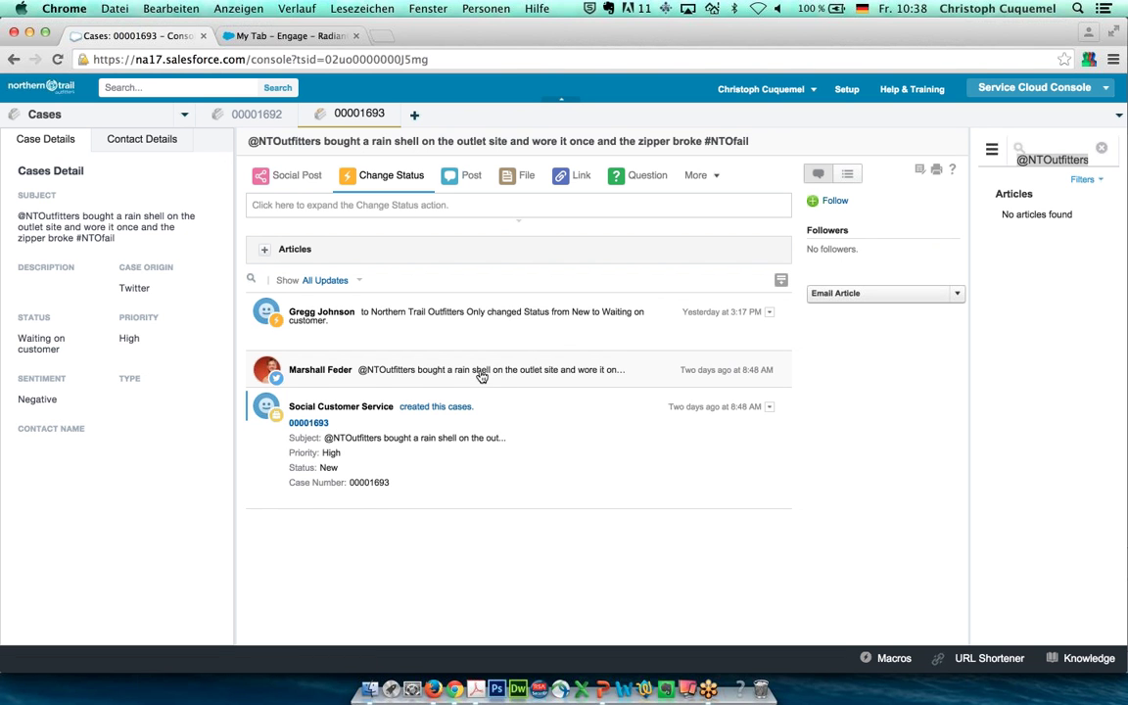
left_click(436, 370)
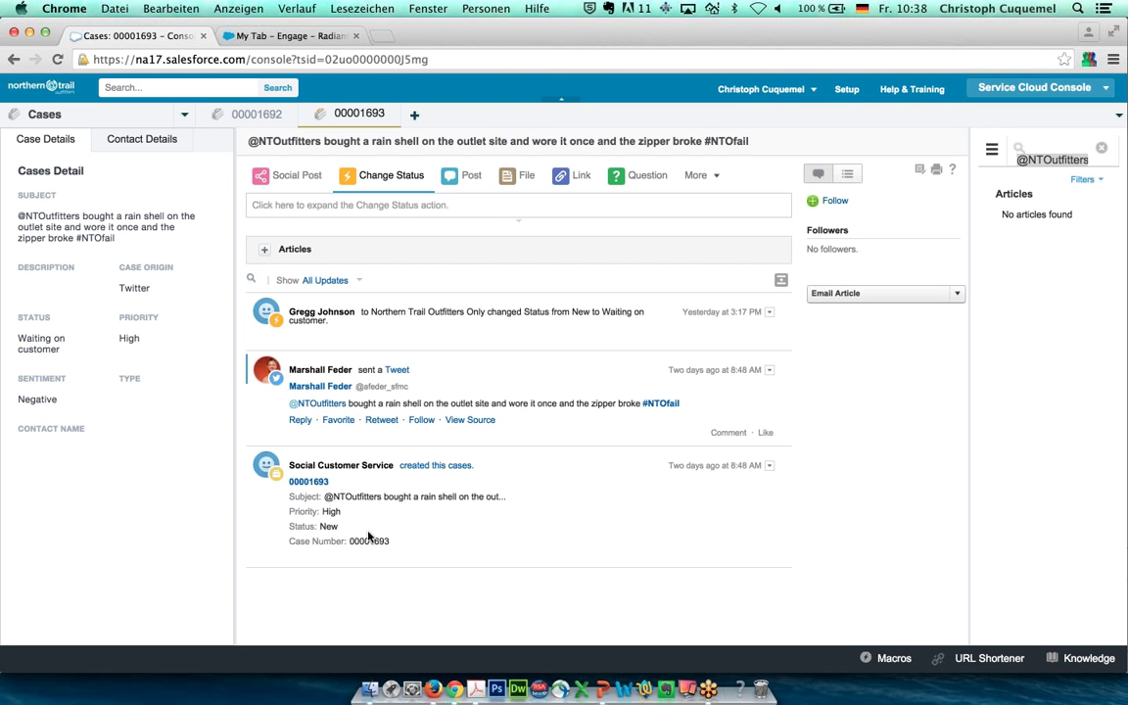
Examine the rain shell case's full detail page, including case information, social posts and case history, and return to its feed
left_click(849, 179)
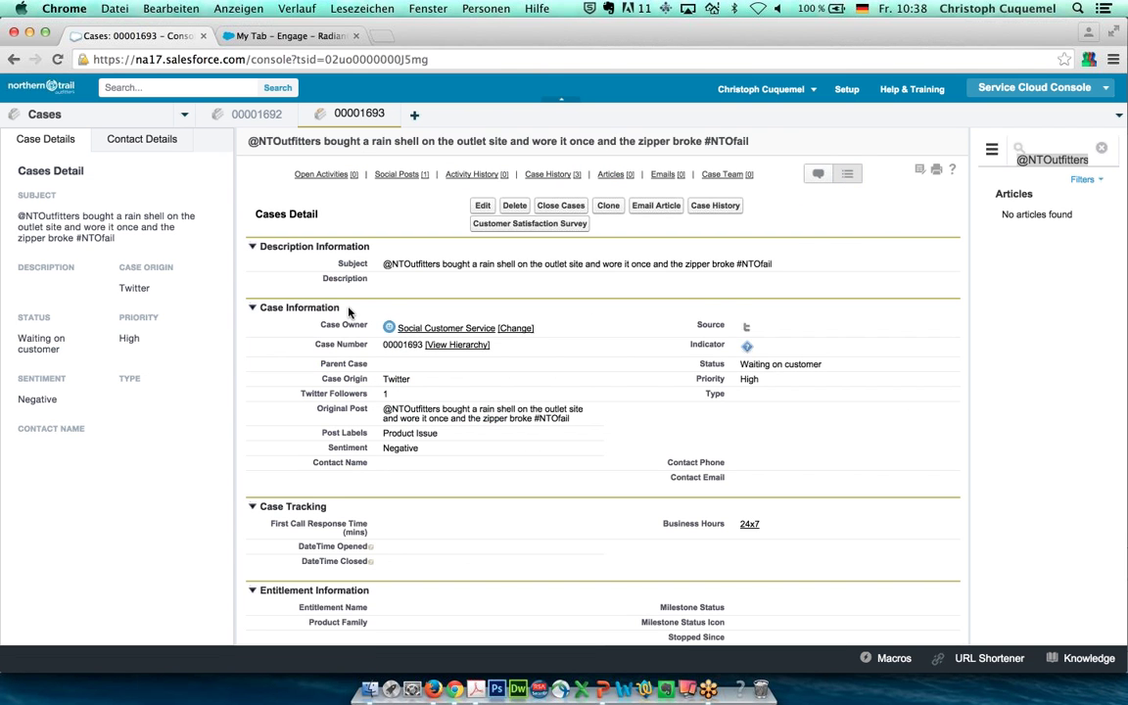
scroll(349, 311, "down", 3)
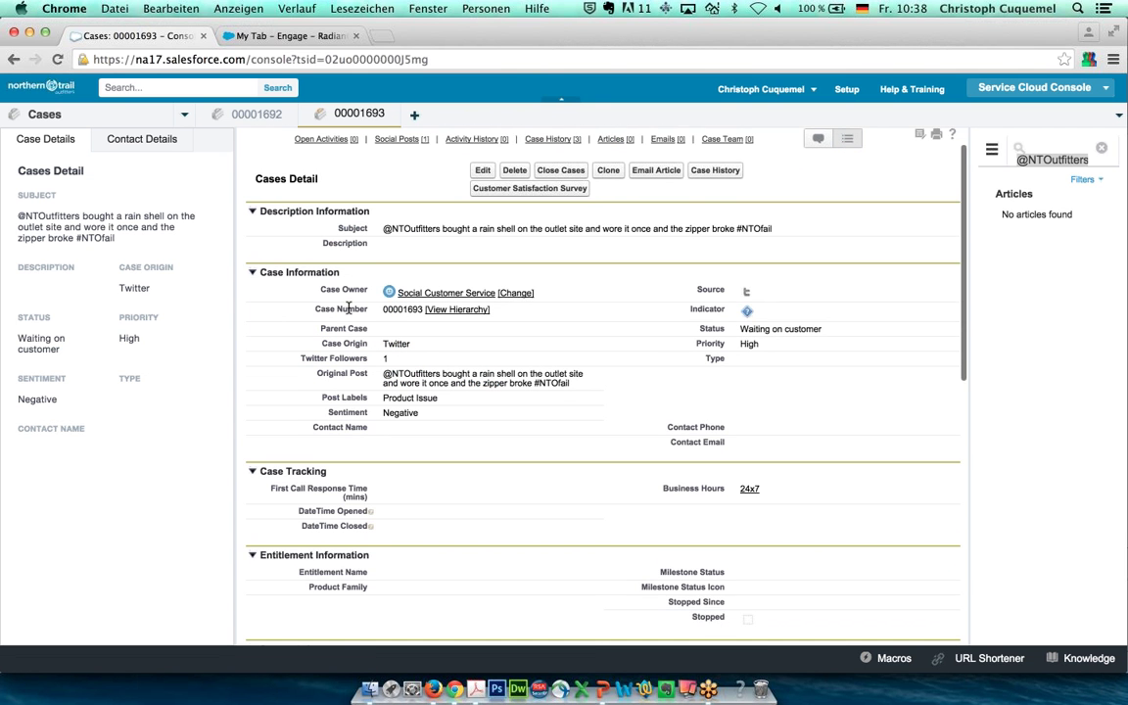
scroll(348, 311, "down", 3)
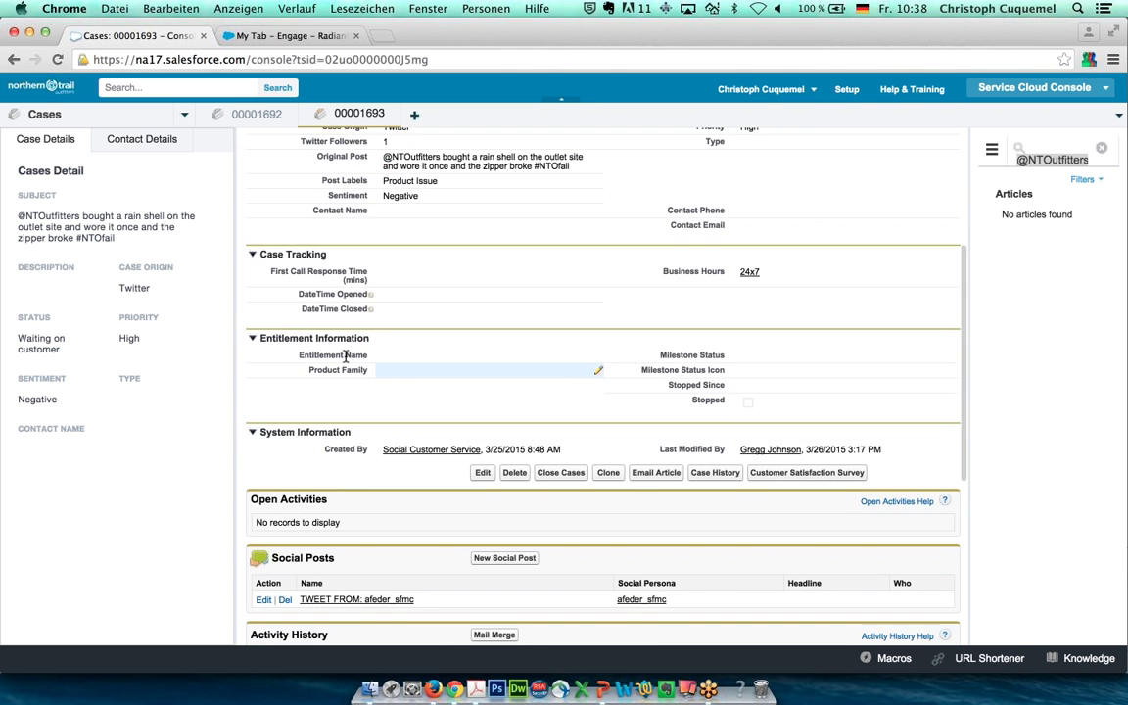
scroll(314, 224, "down", 4)
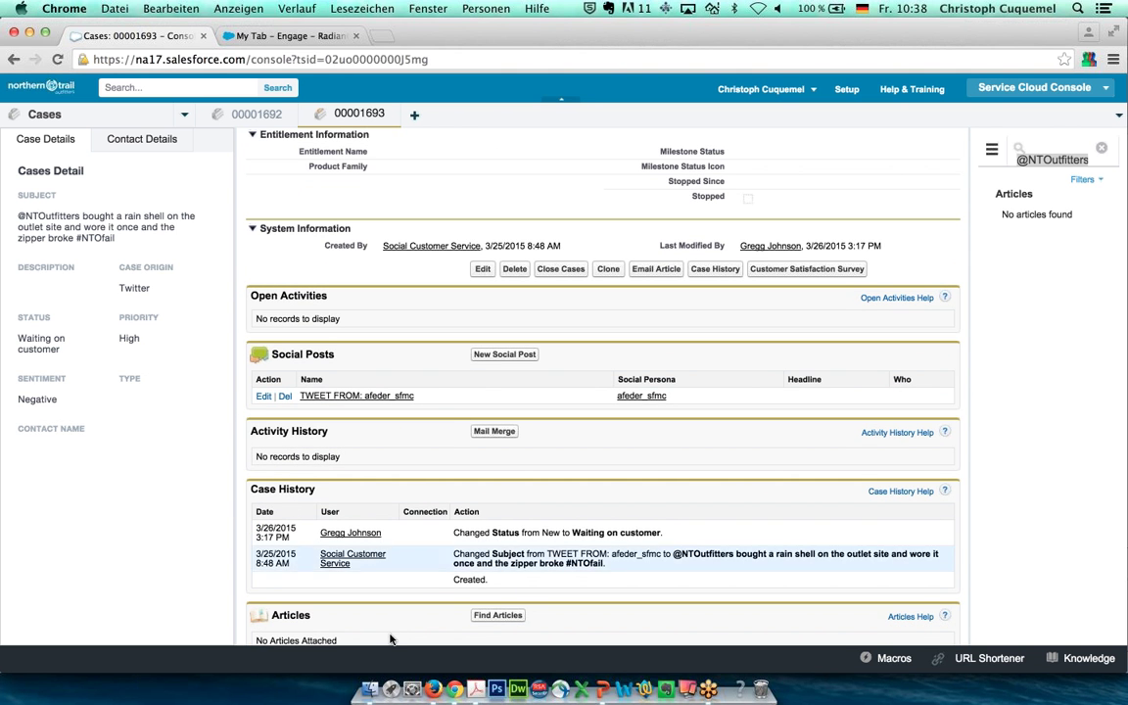
scroll(445, 506, "down", 3)
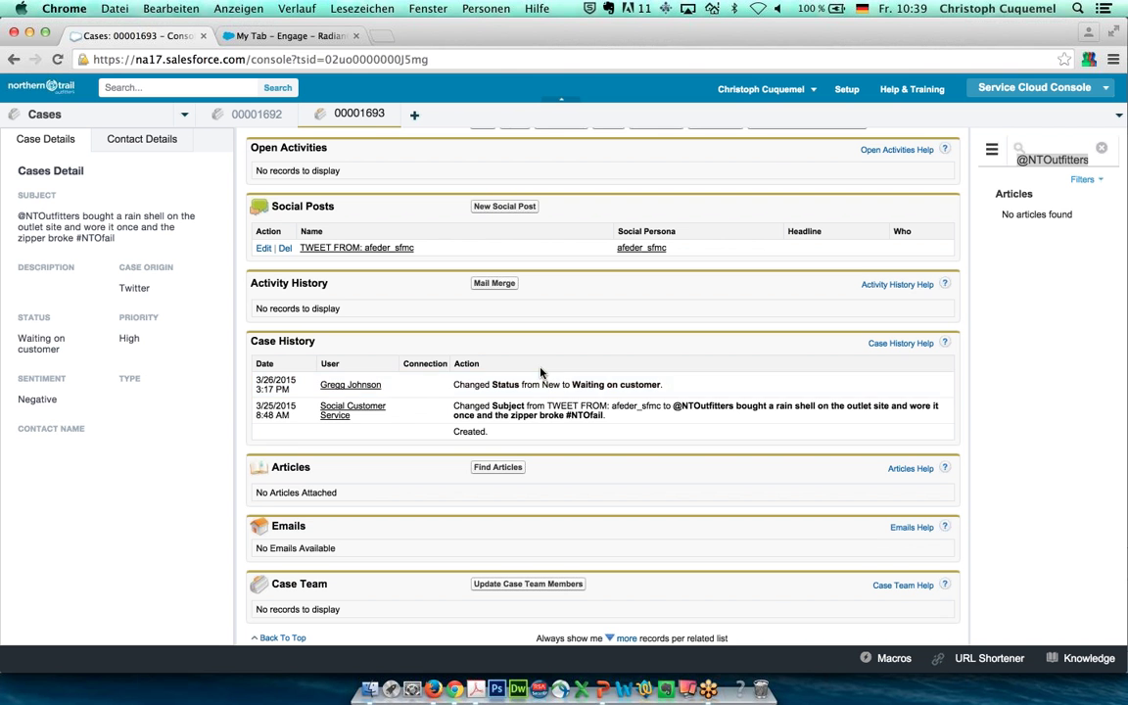
scroll(454, 384, "up", 1)
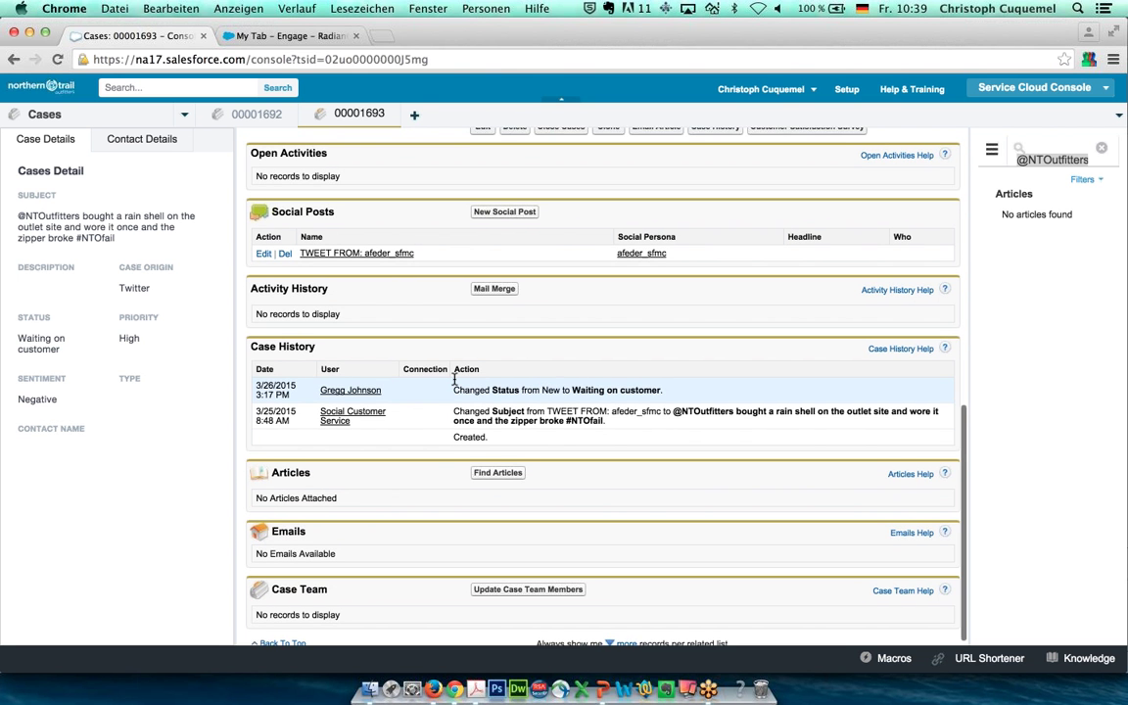
scroll(454, 382, "up", 1)
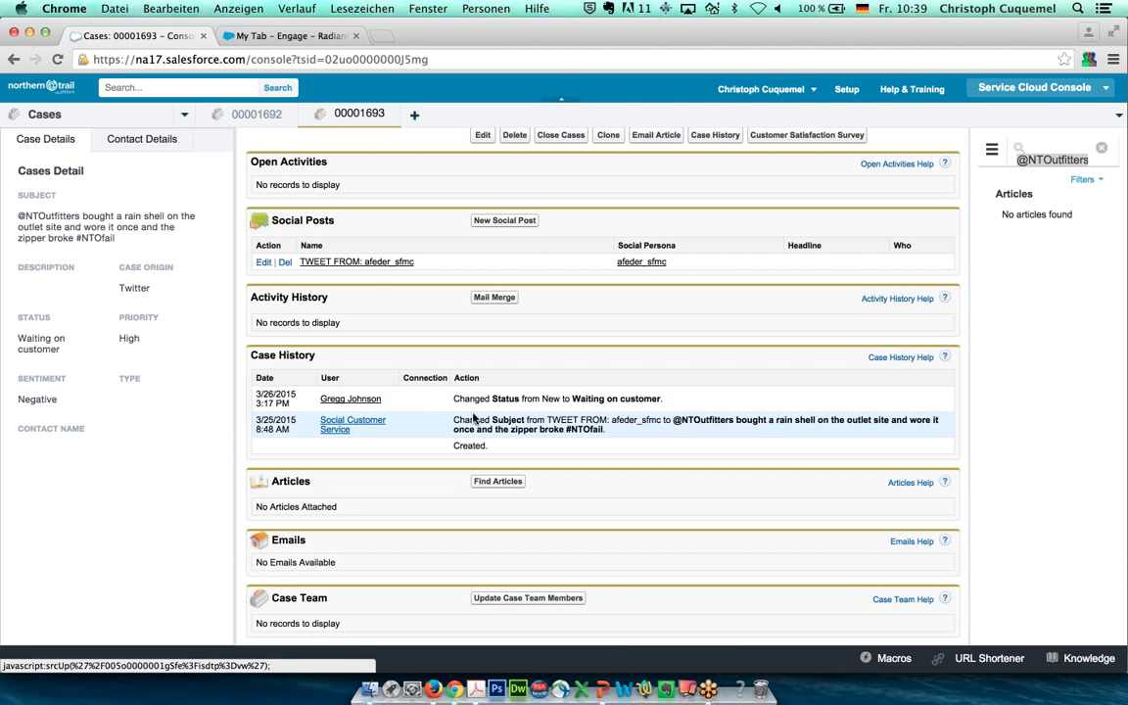
scroll(521, 413, "up", 10)
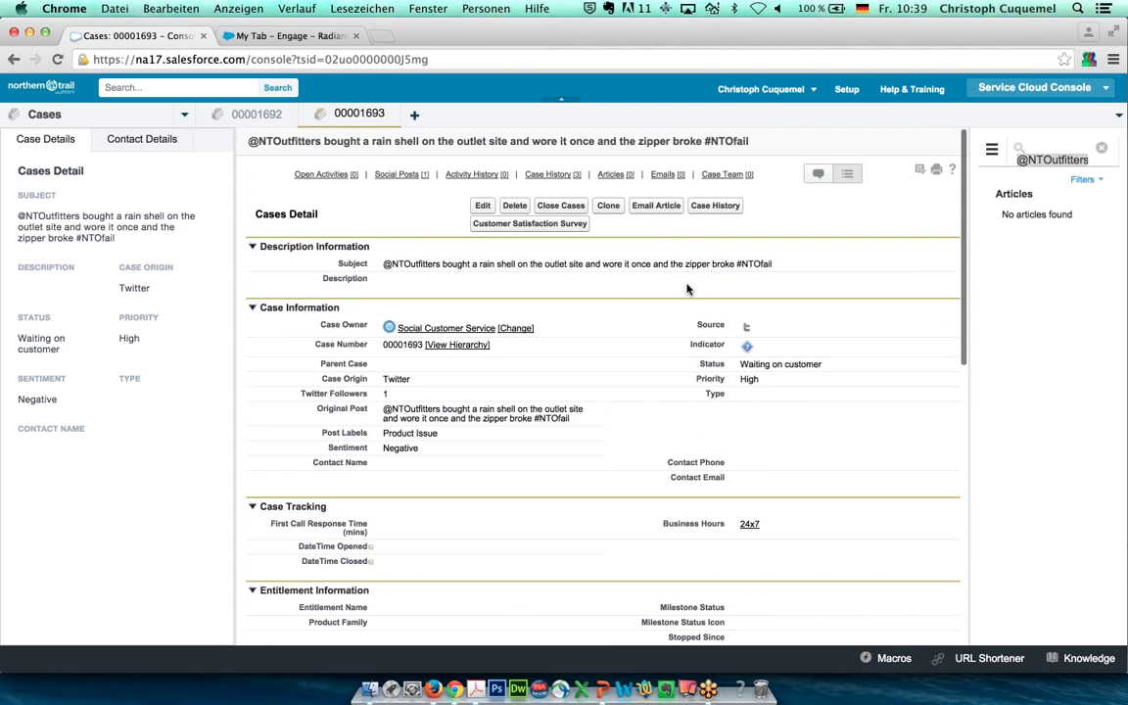
left_click(817, 174)
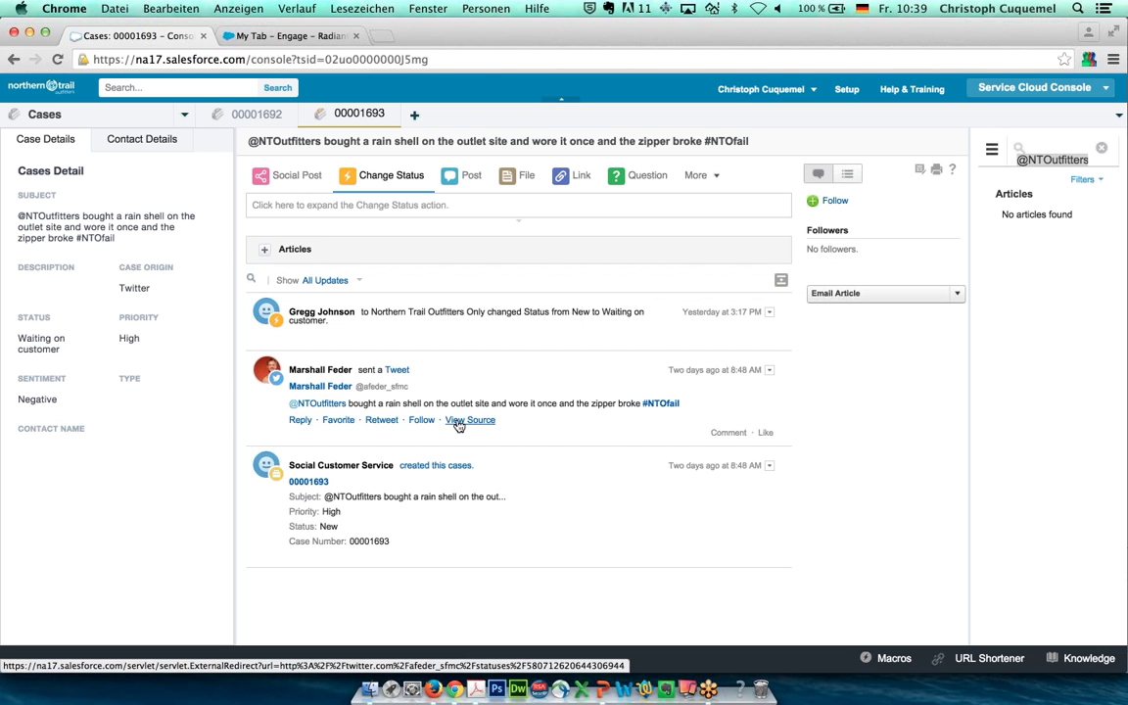
left_click(282, 179)
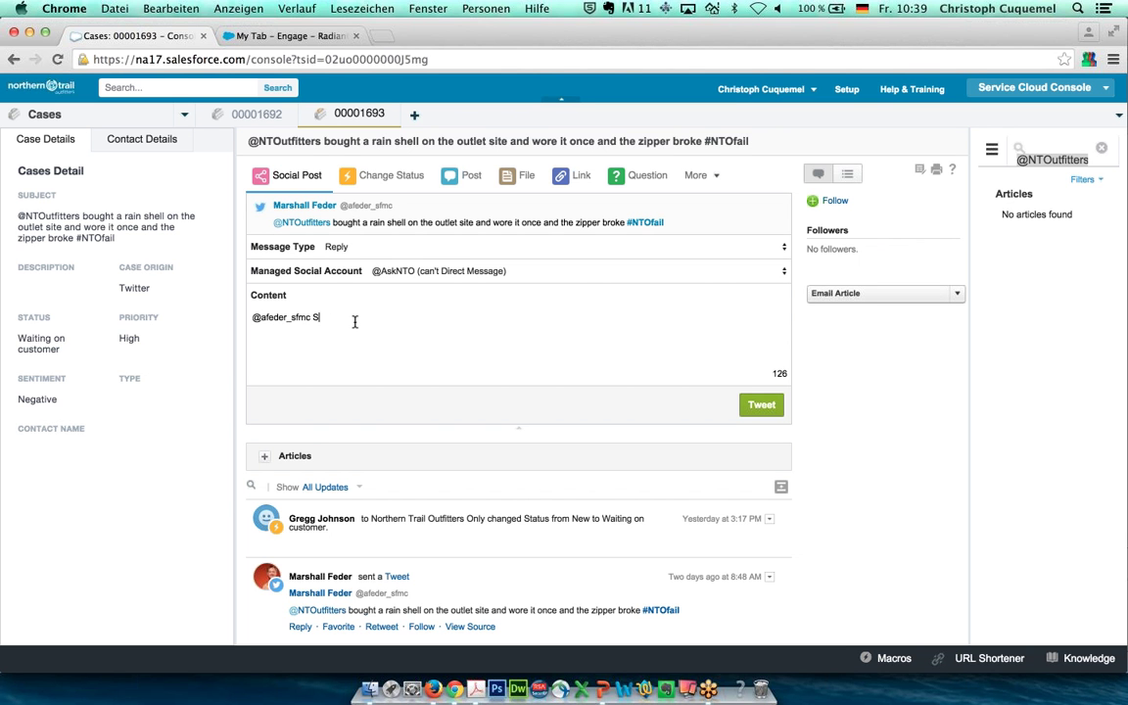
type("Sorry to hear that you have problems. ")
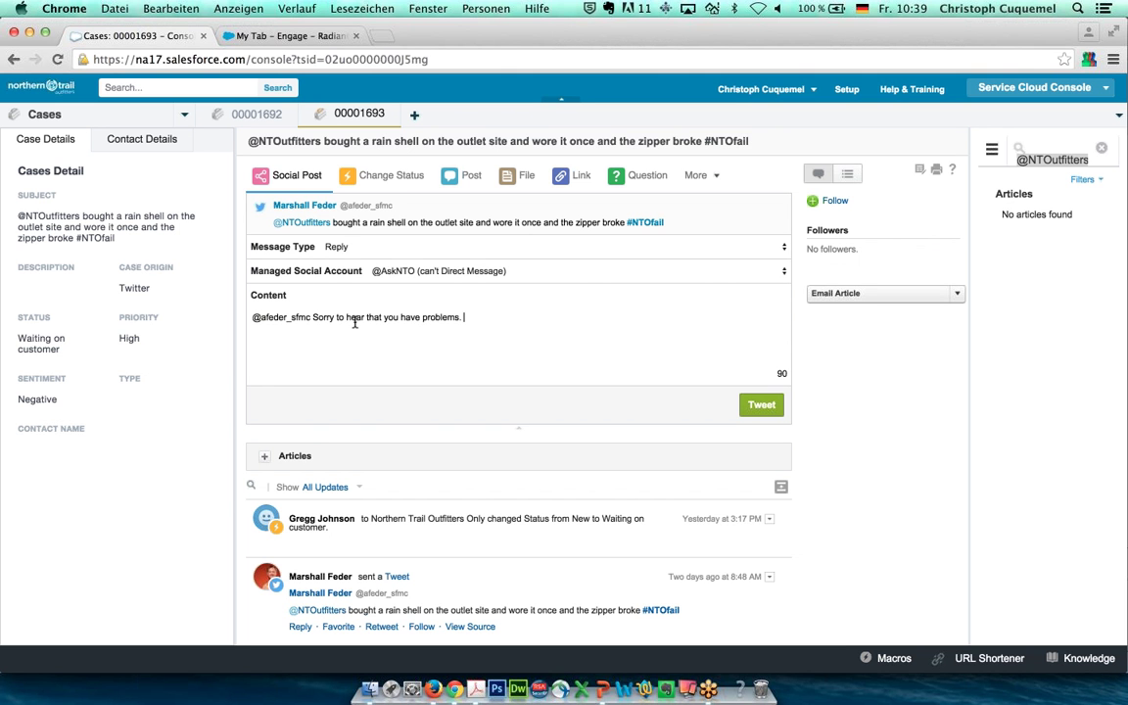
type("Please DM us with your oder number o s")
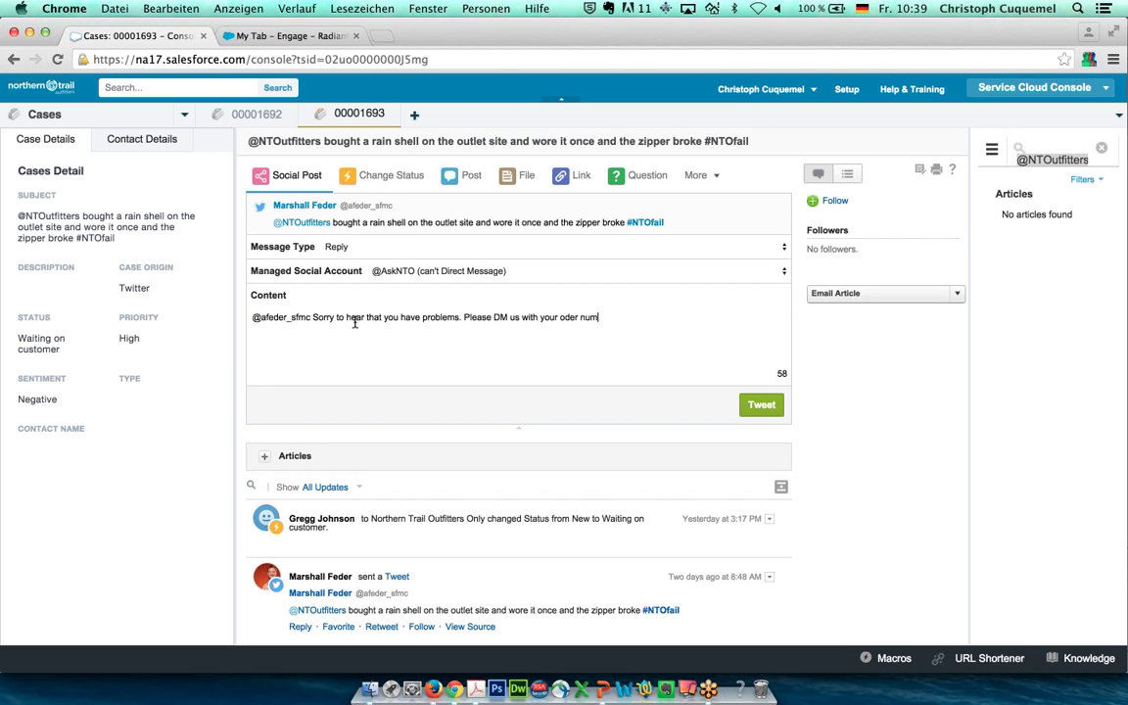
key("BackSpace")
key("BackSpace")
key("BackSpace")
type("so we can investigate")
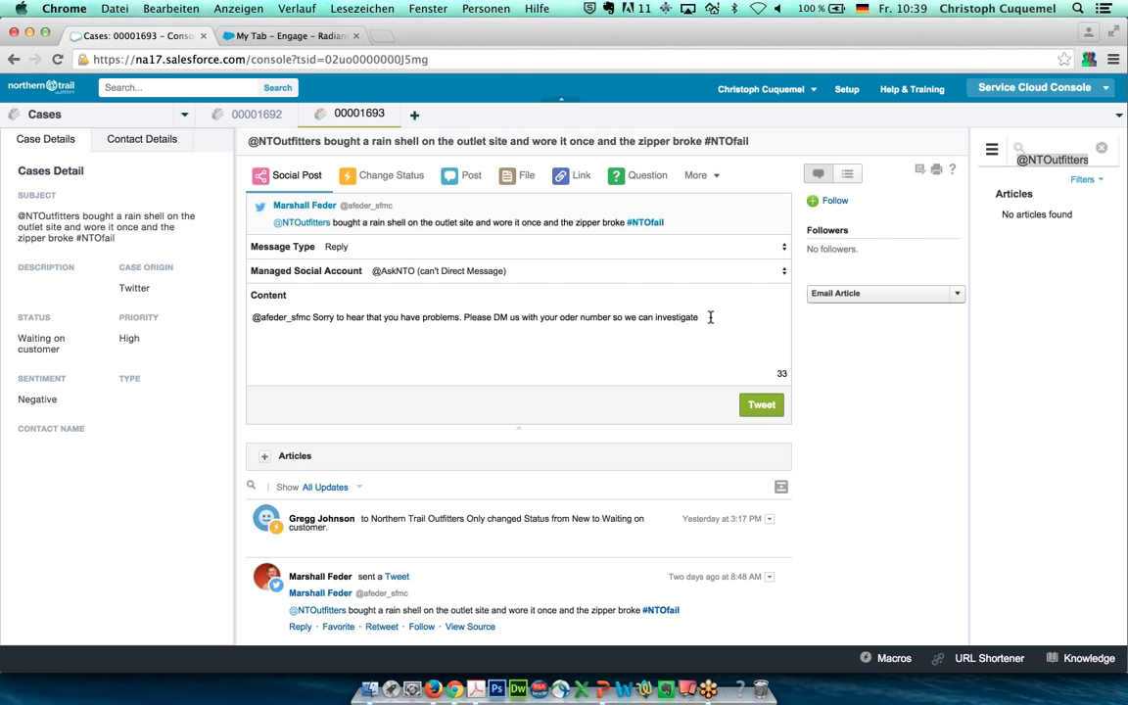
type("r")
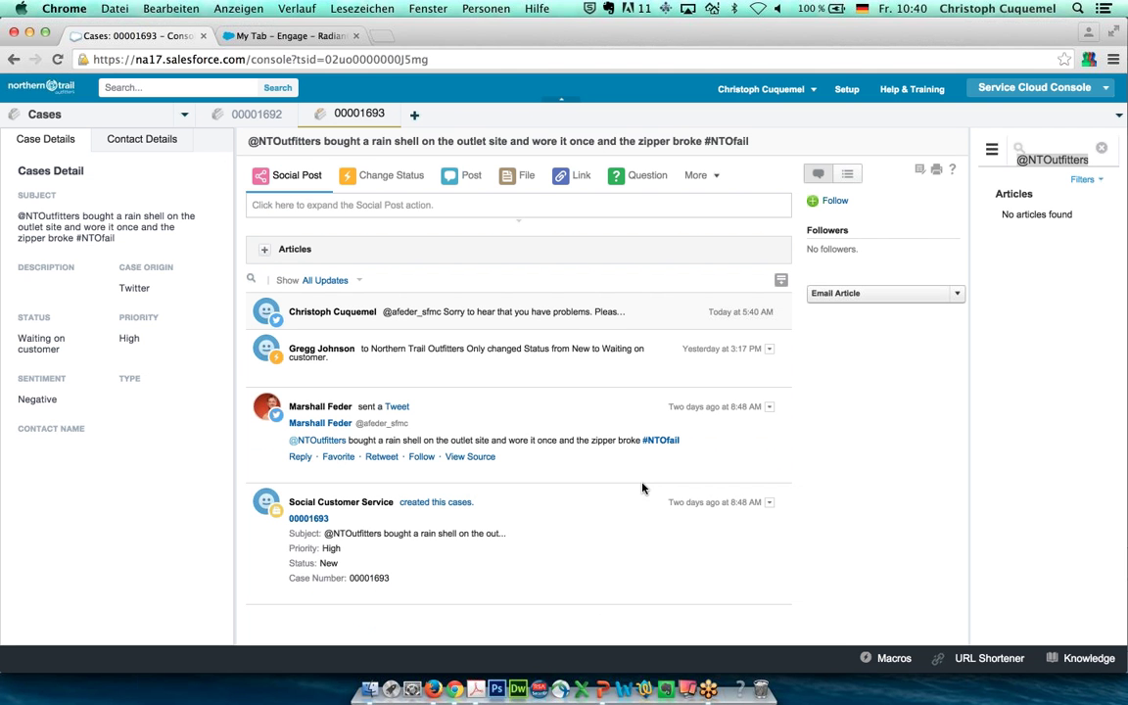
Show the case's status change form, clear the knowledge search and browse the full list of knowledge articles
left_click(387, 181)
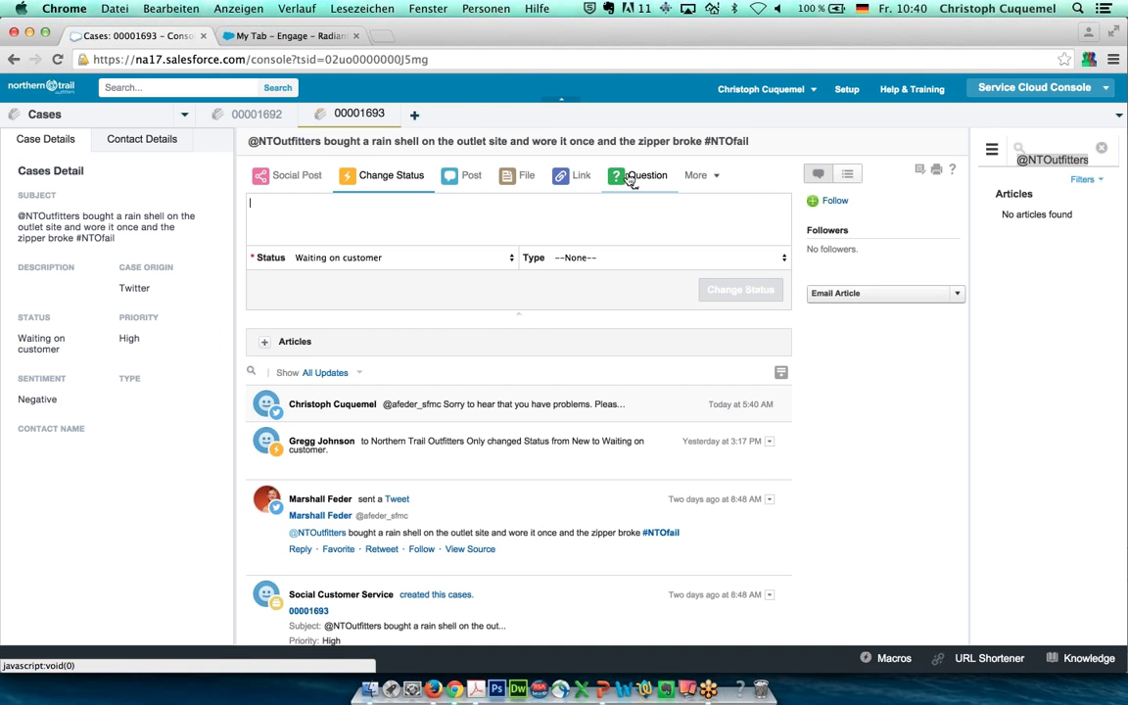
left_click(1102, 148)
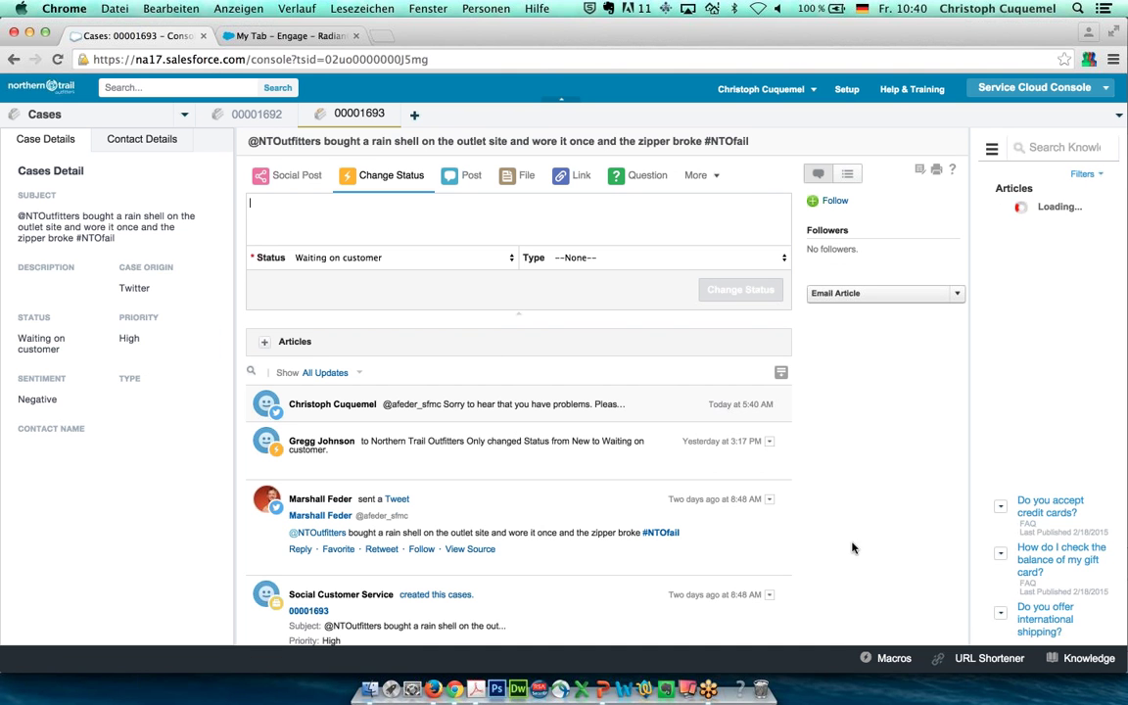
scroll(1028, 274, "down", 2)
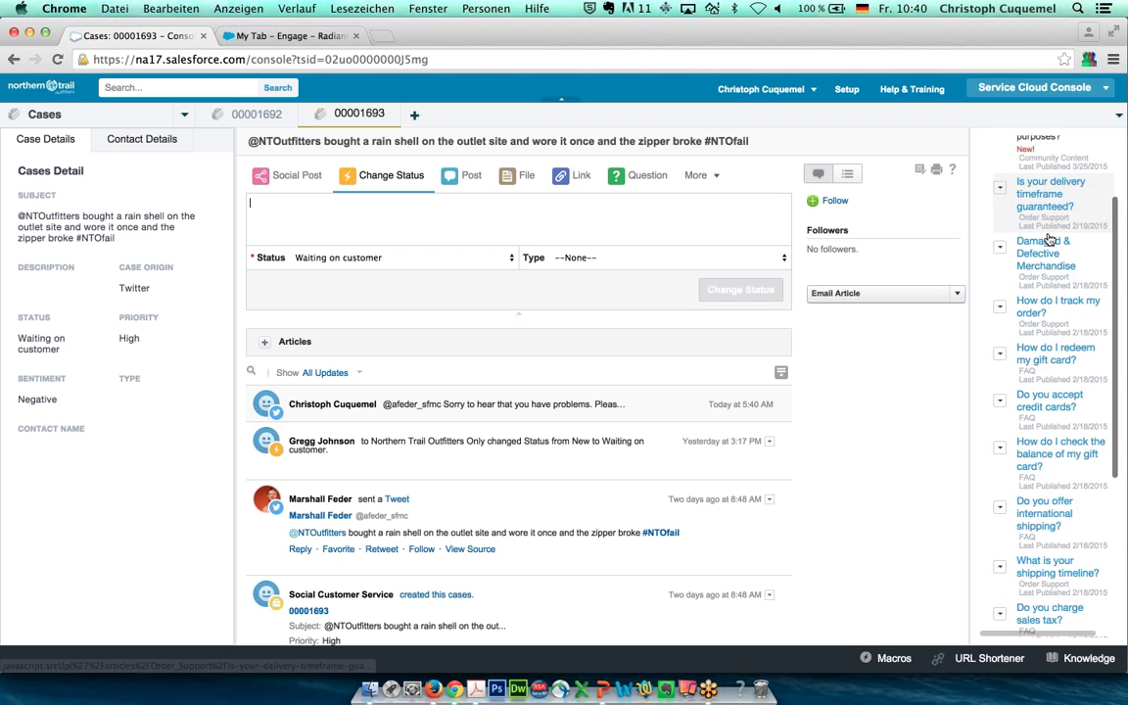
scroll(1047, 245, "down", 5)
scroll(1040, 363, "up", 5)
scroll(1040, 364, "up", 3)
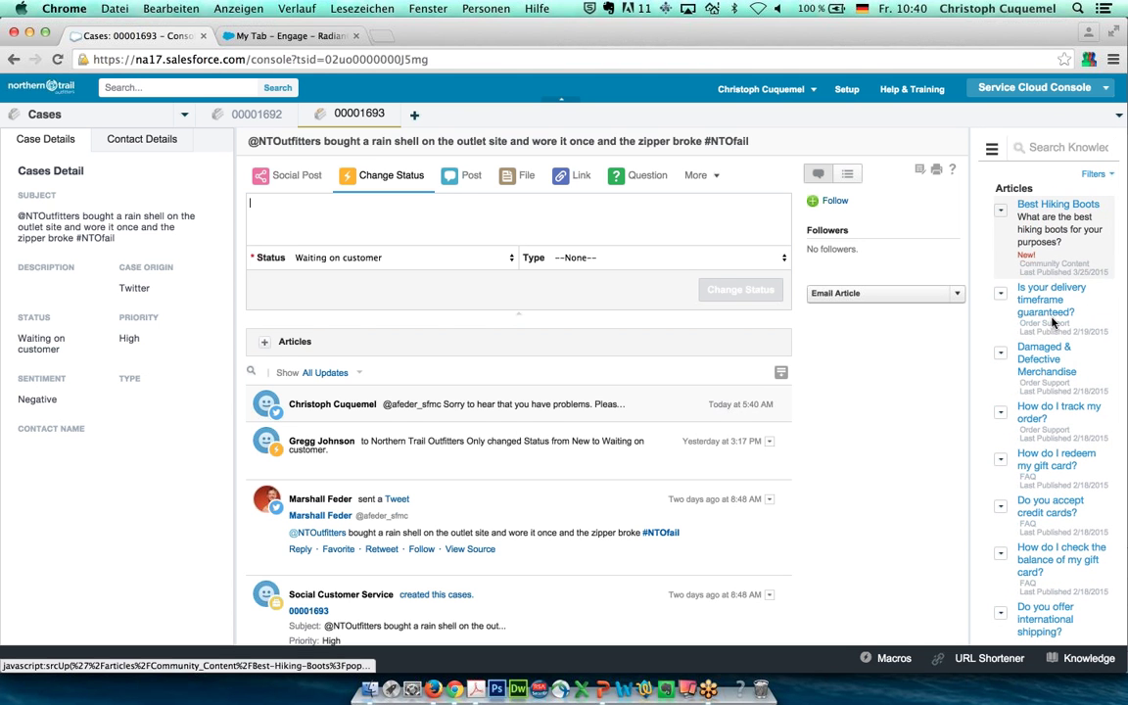
scroll(1050, 243, "down", 1)
scroll(1050, 243, "down", 1)
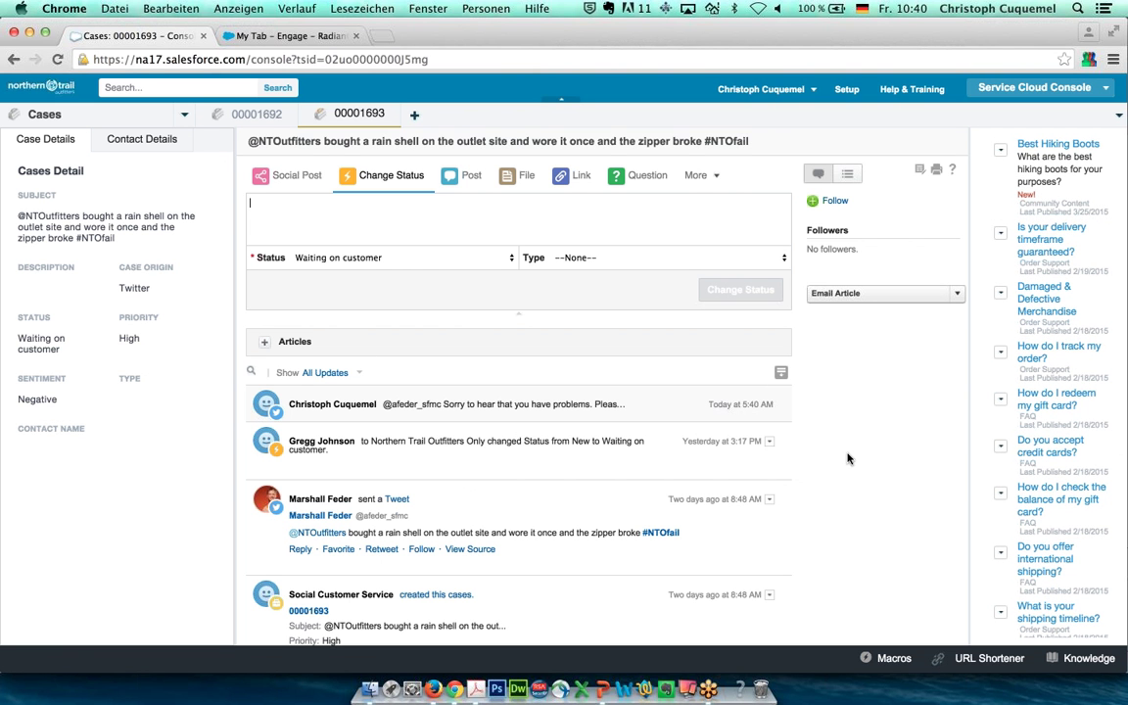
scroll(1073, 299, "down", 4)
scroll(1078, 305, "down", 4)
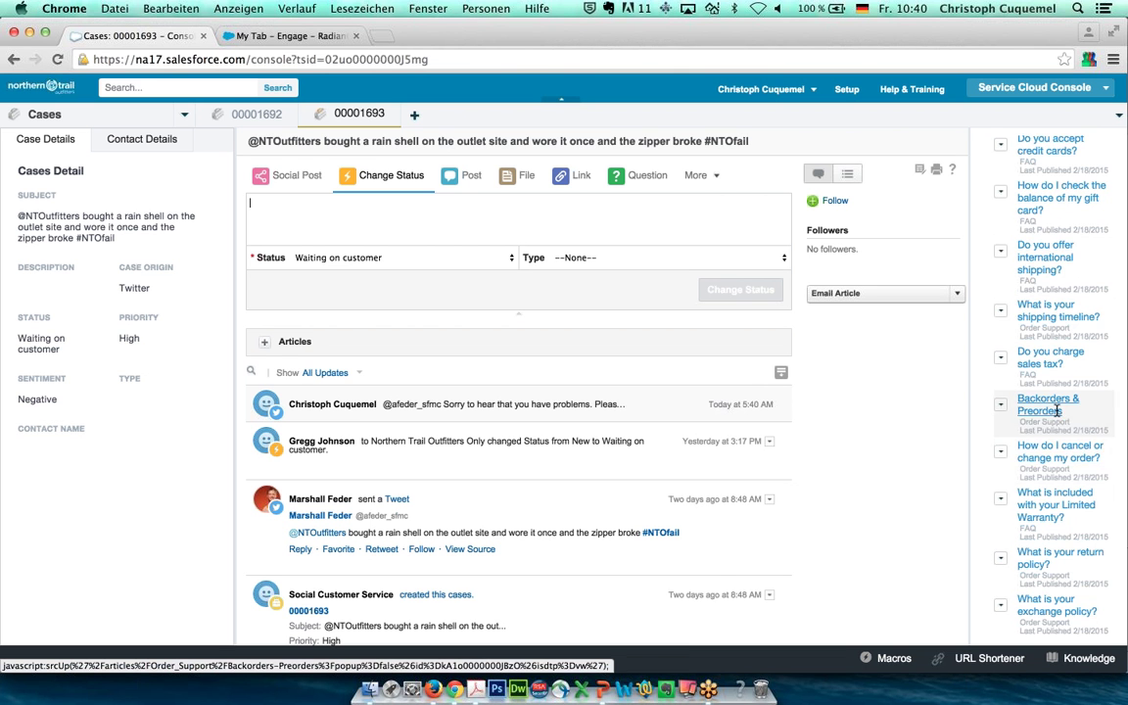
scroll(1058, 414, "up", 8)
scroll(1057, 416, "up", 2)
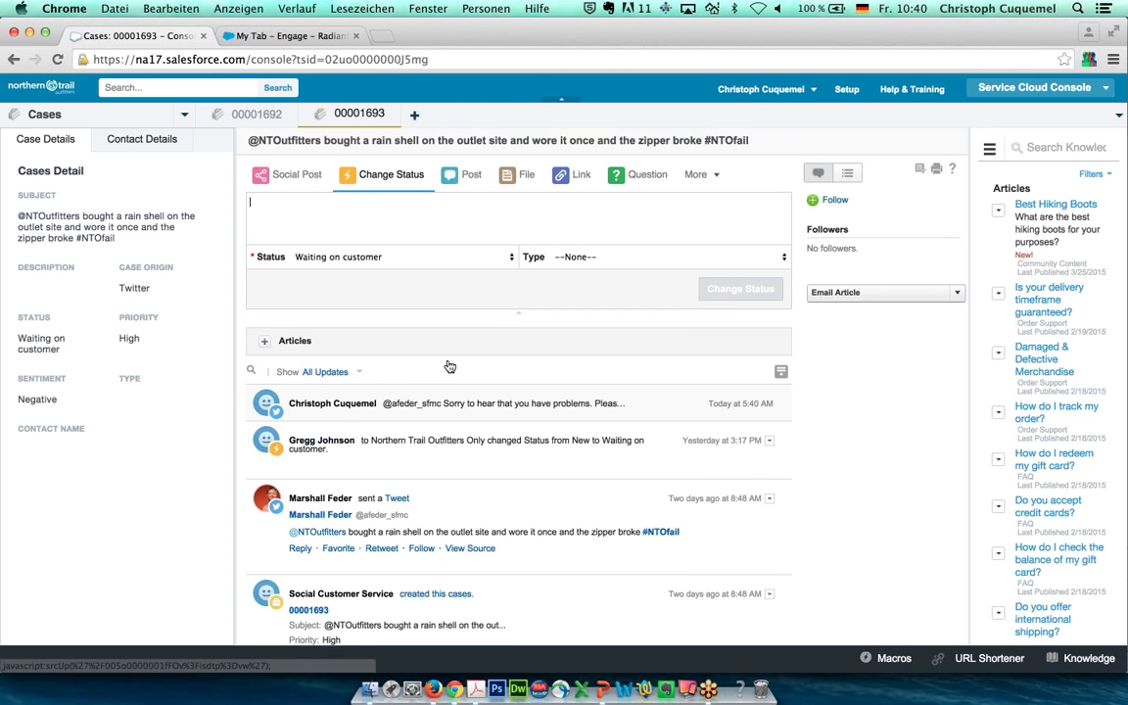
Check the contact details linked to the rain shell case and return to the case details
scroll(452, 367, "down", 2)
scroll(452, 367, "up", 2)
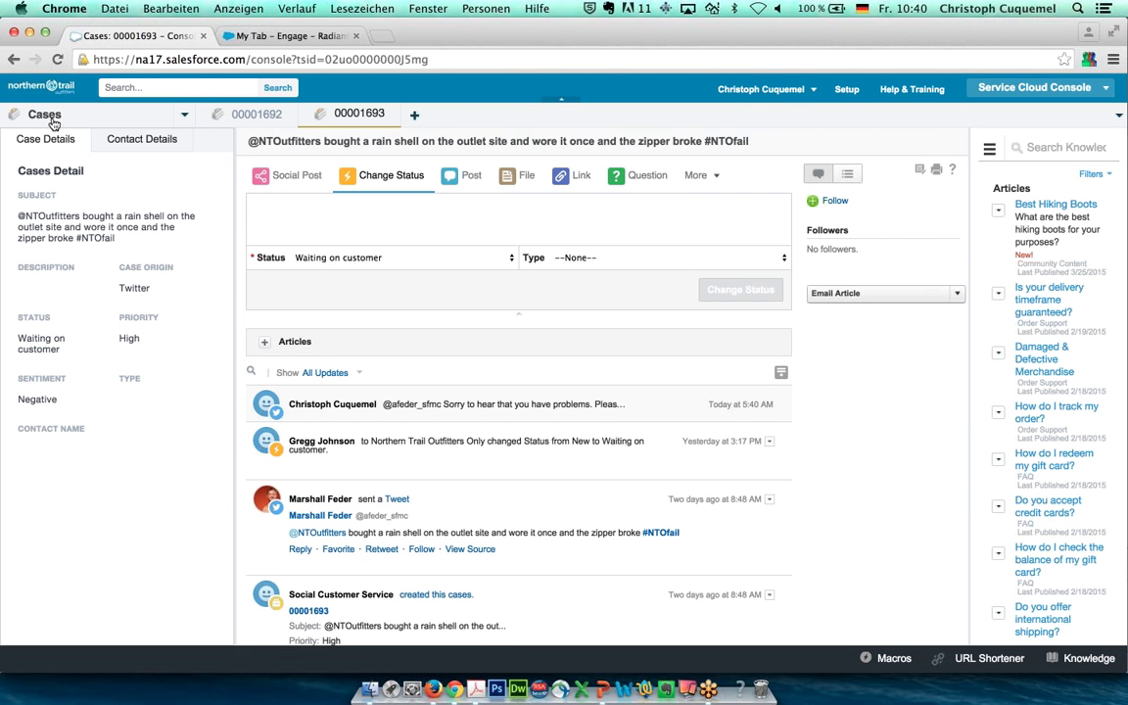
left_click(137, 137)
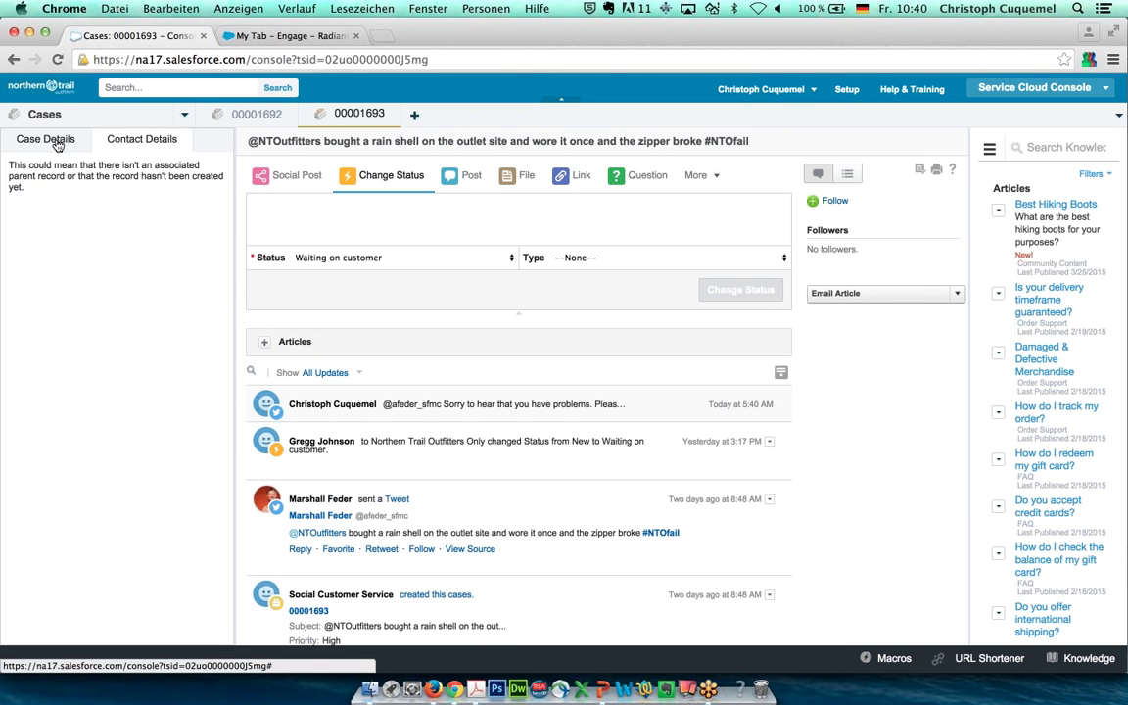
left_click(70, 142)
Open the tweet author's Twitter profile from the case feed, accepting the external redirect and dismissing the sign-up form
scroll(482, 385, "down", 1)
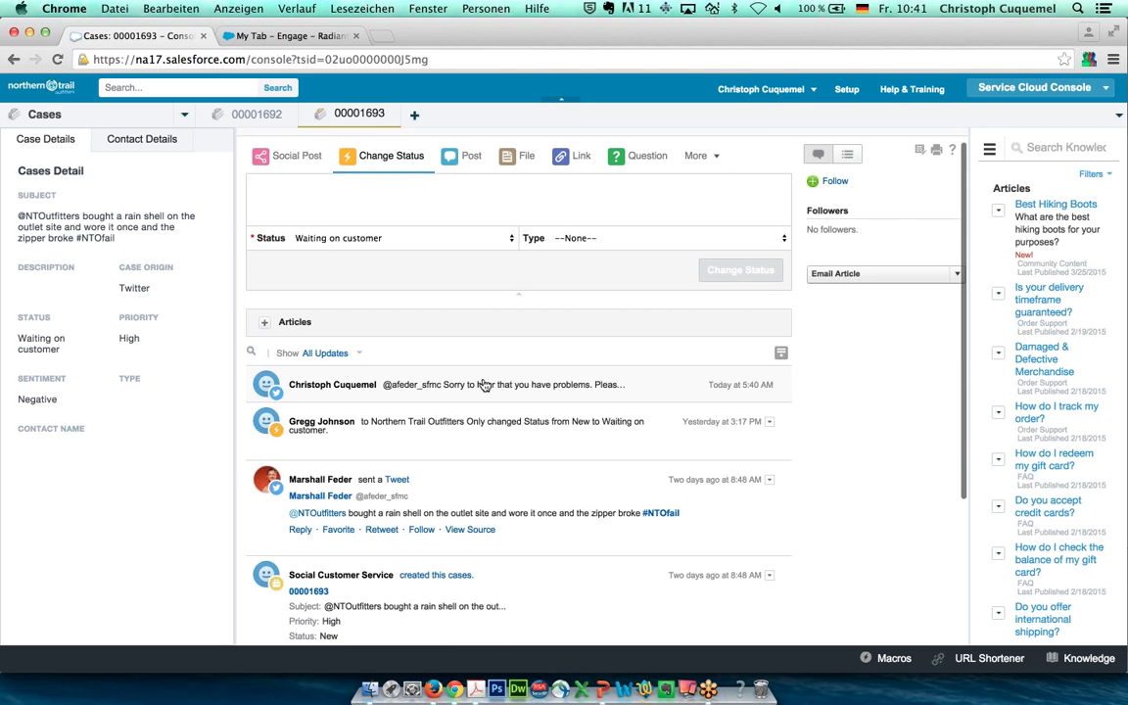
scroll(483, 385, "down", 3)
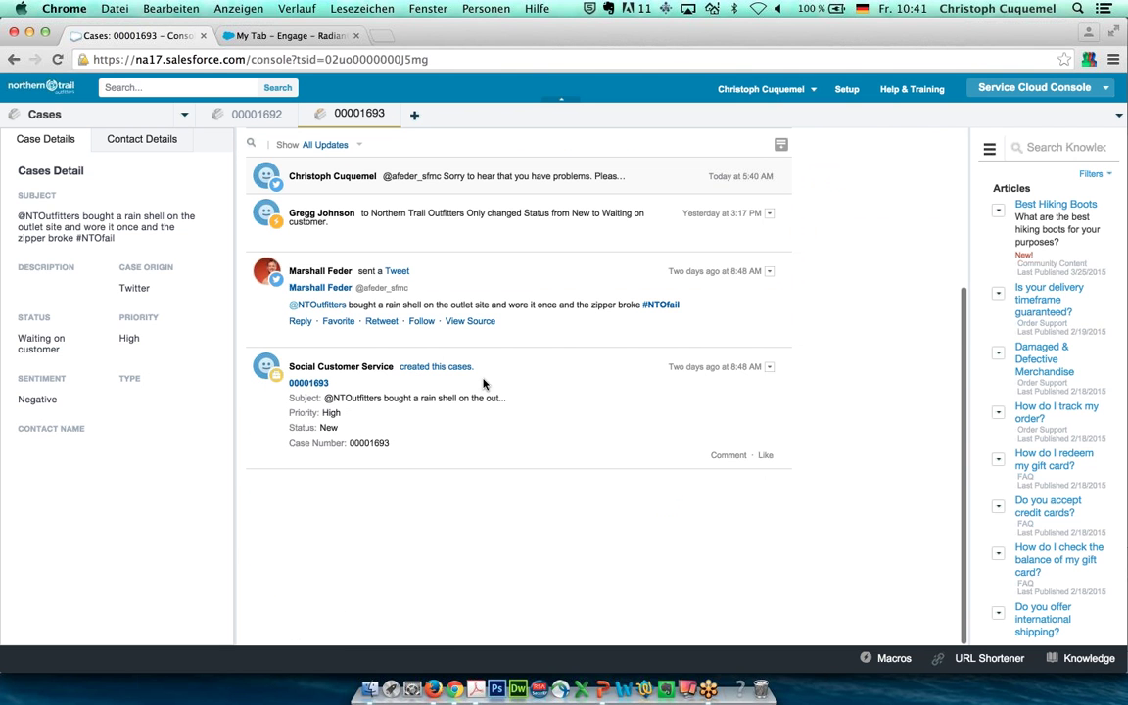
left_click(338, 291)
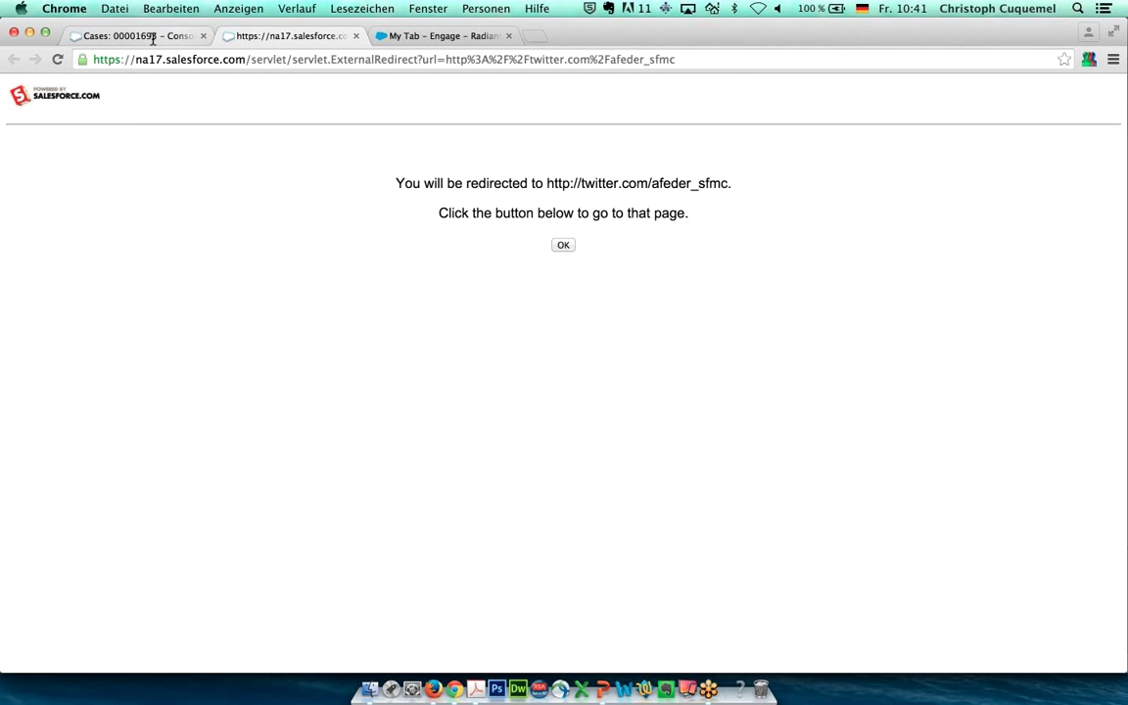
left_click(122, 36)
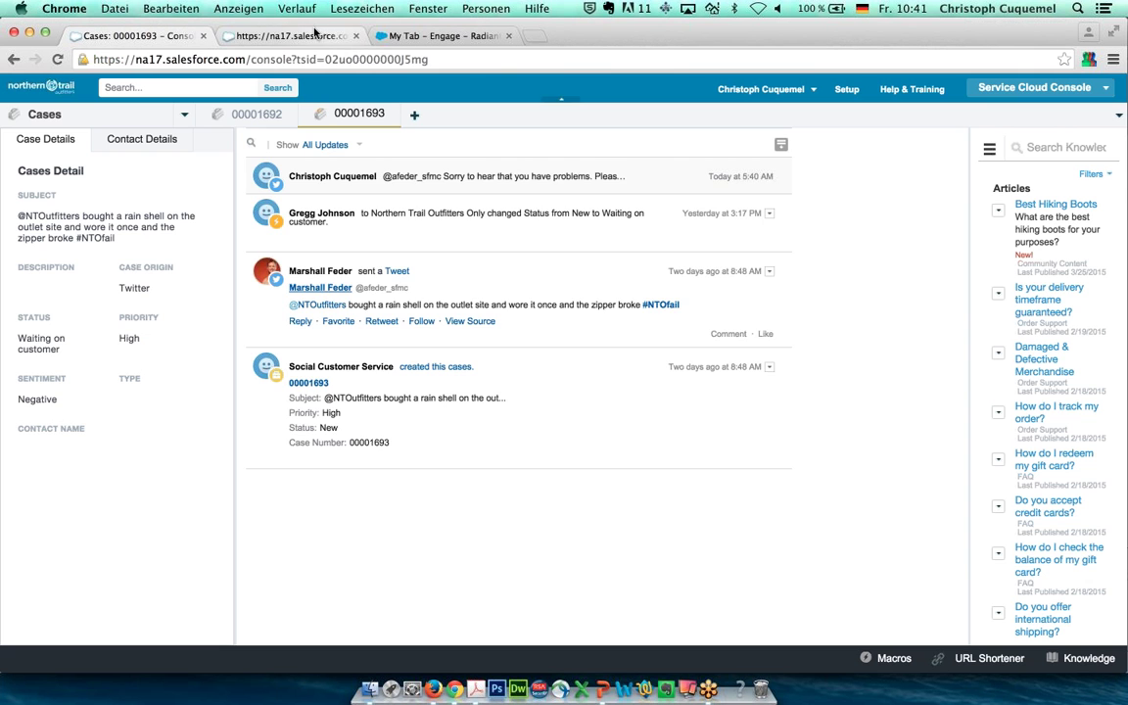
scroll(450, 367, "up", 3)
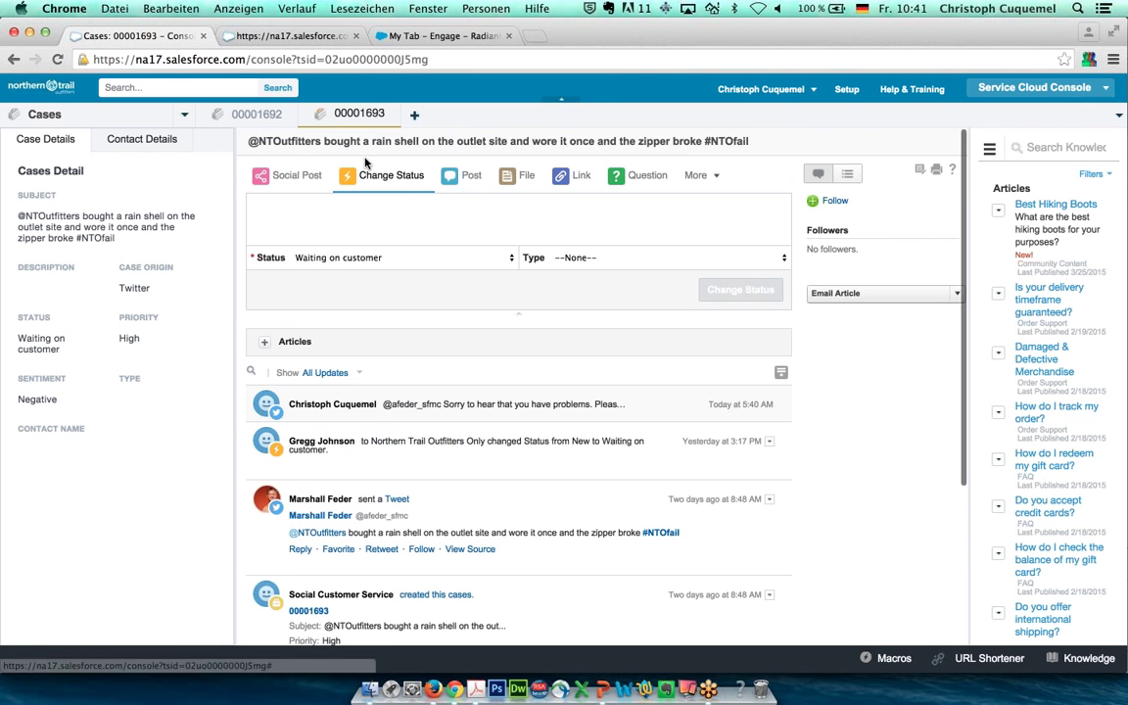
left_click(280, 37)
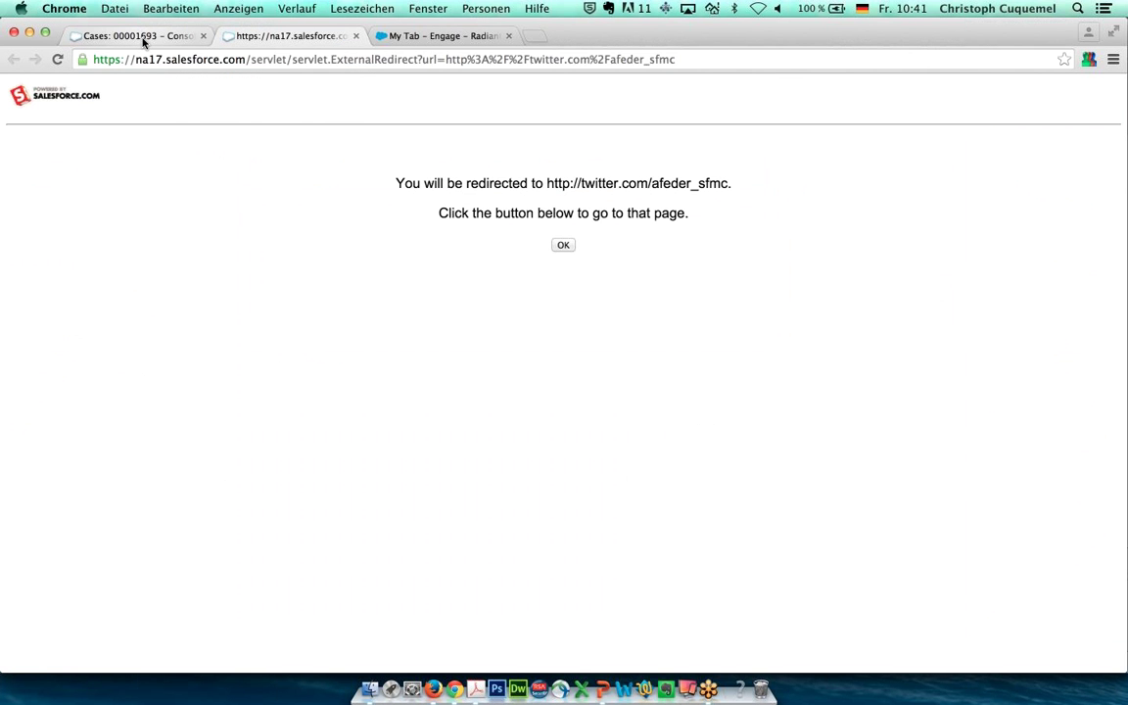
left_click(563, 245)
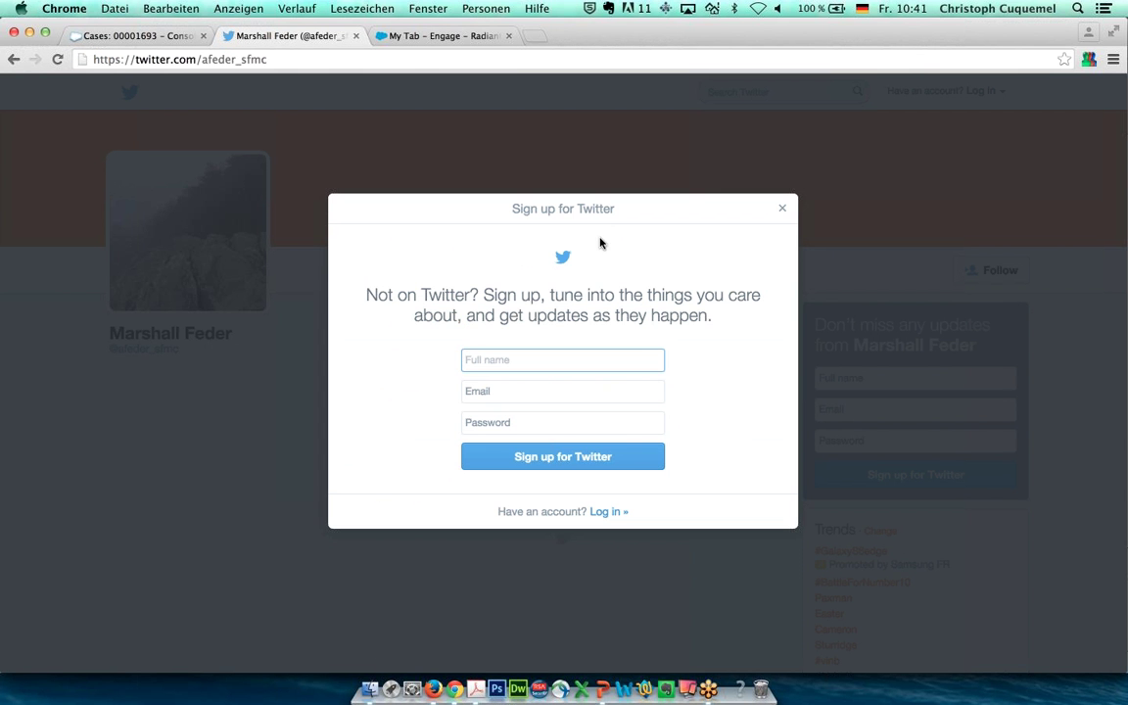
left_click(783, 209)
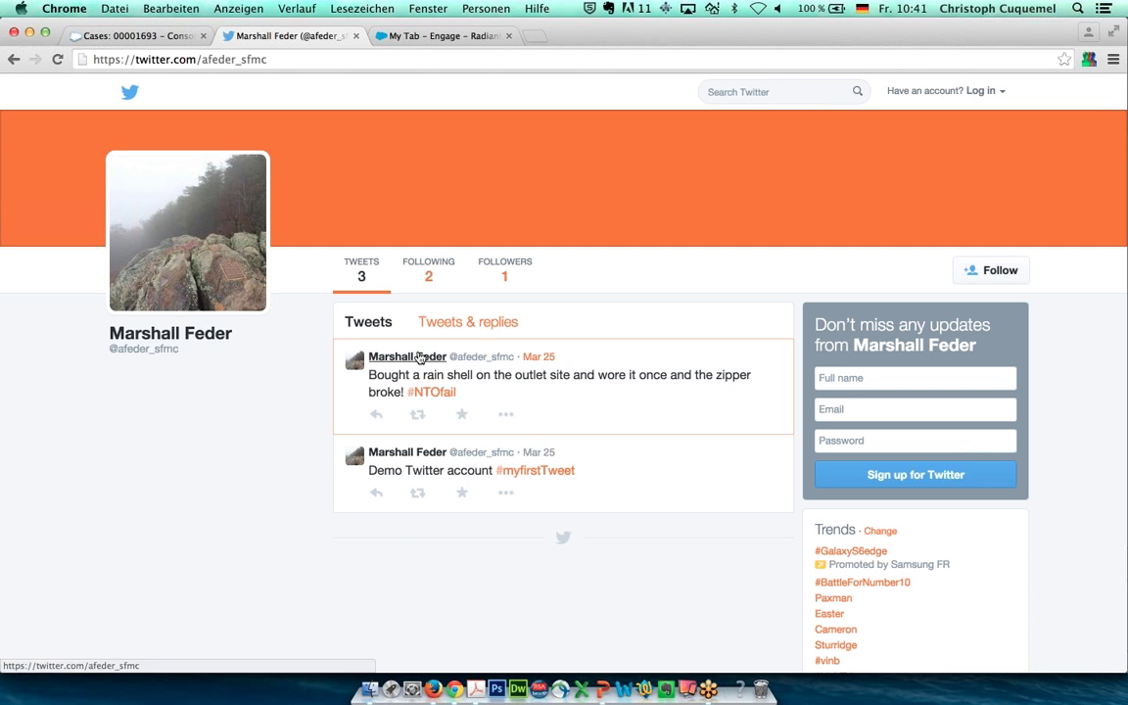
Look over the tweets on the author's Twitter profile, return to the Service Cloud case and review its feed
scroll(419, 358, "down", 2)
scroll(419, 359, "up", 2)
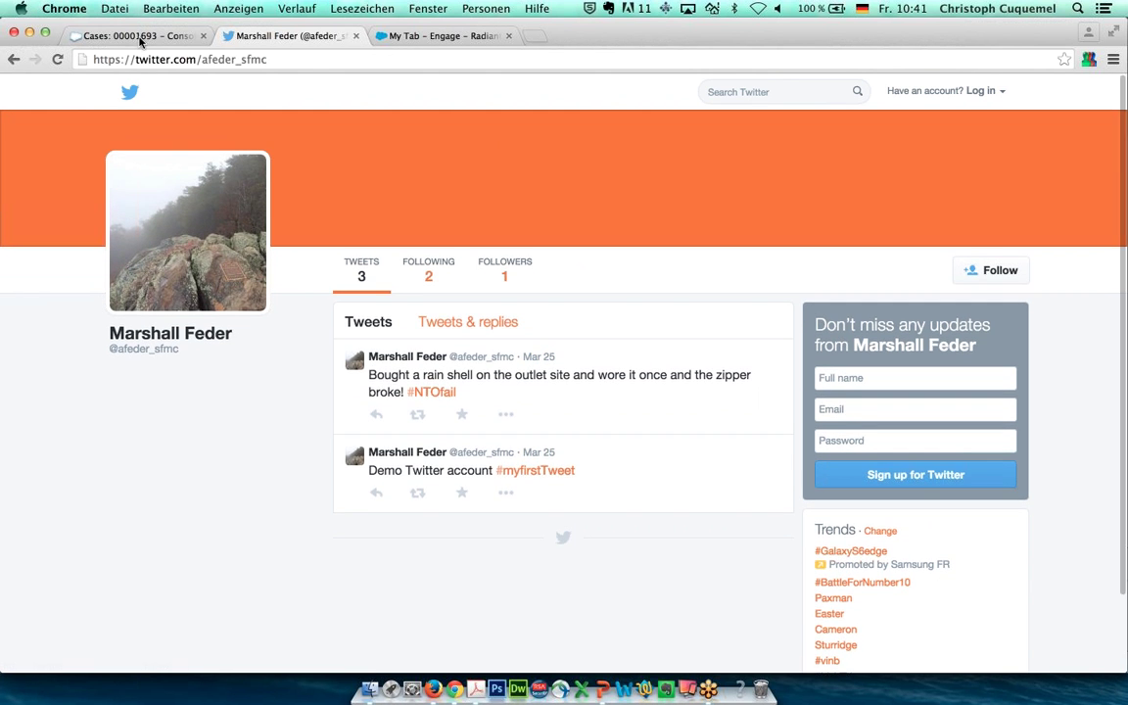
left_click(128, 36)
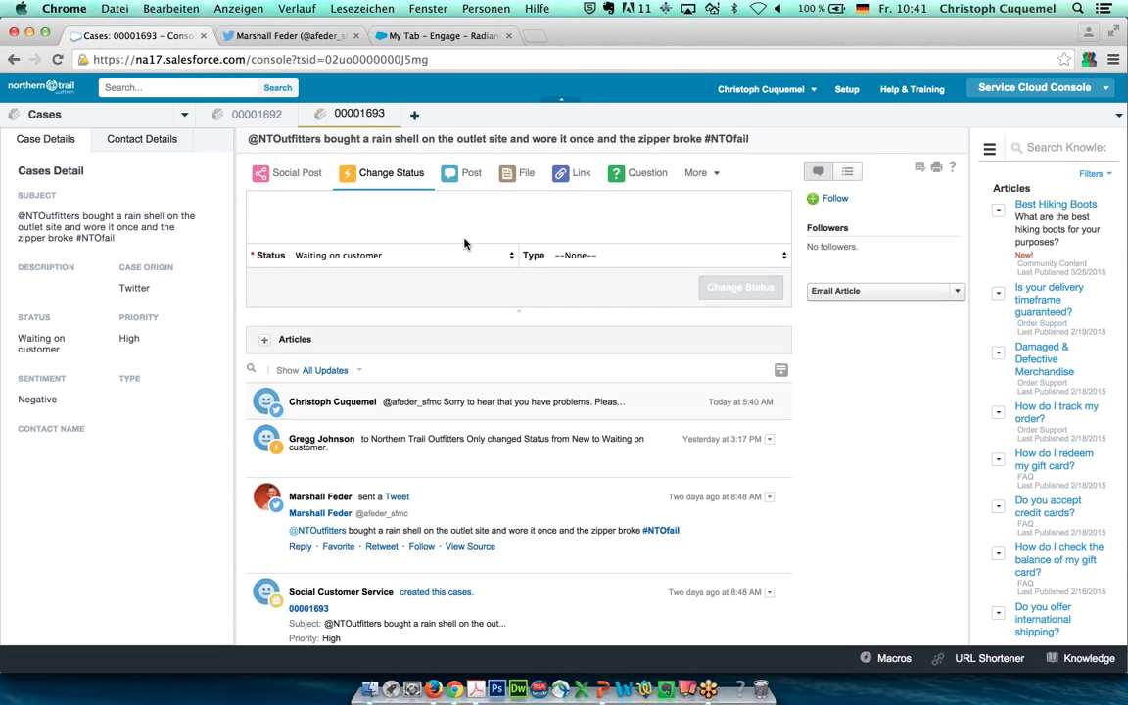
scroll(465, 243, "down", 5)
scroll(455, 449, "up", 5)
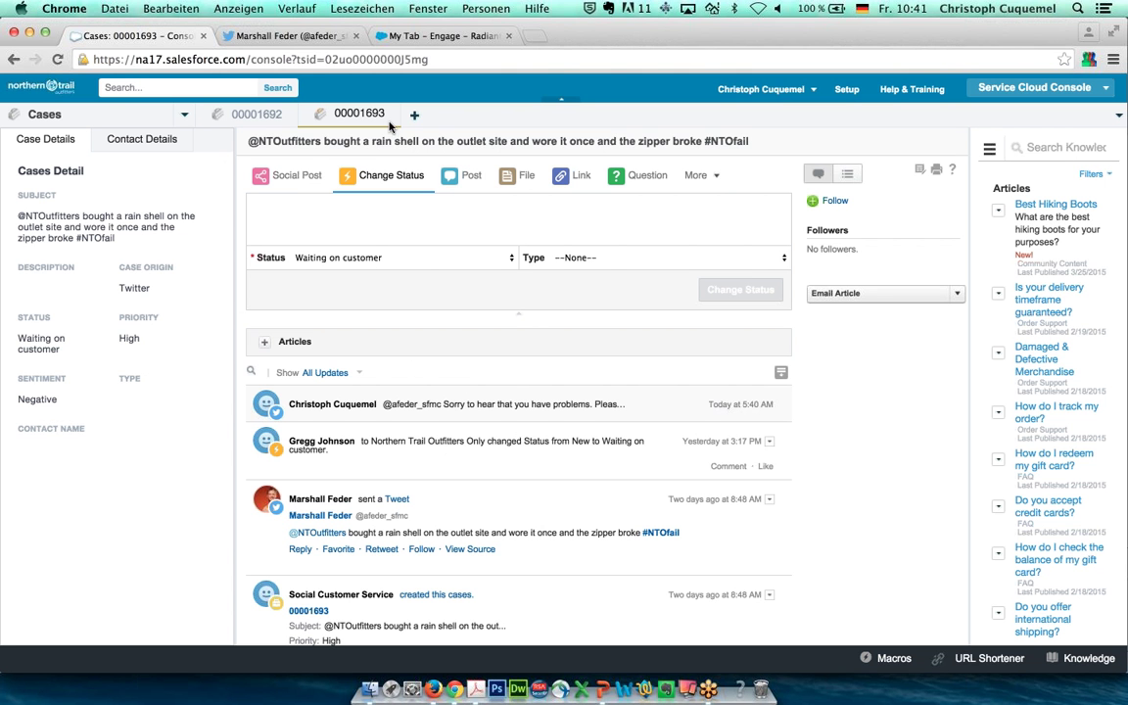
Switch to Social Studio Engage, close the inspected mention and look over the Northern Trail Outfitters social listening column
left_click(439, 37)
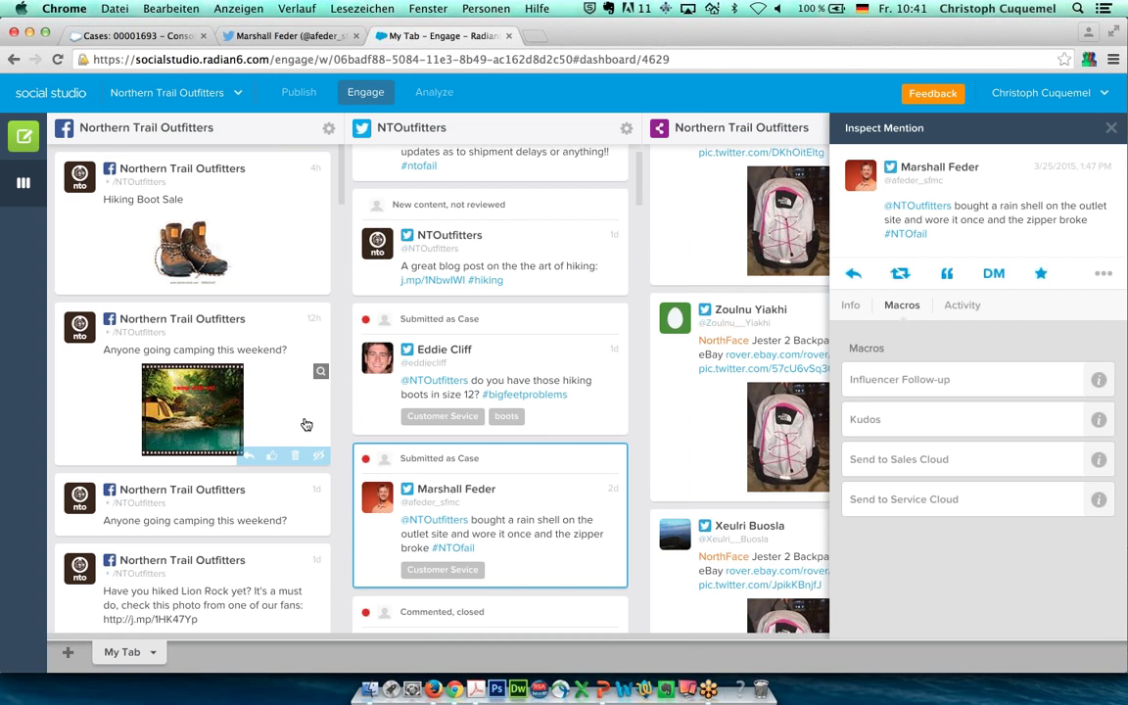
left_click(1111, 130)
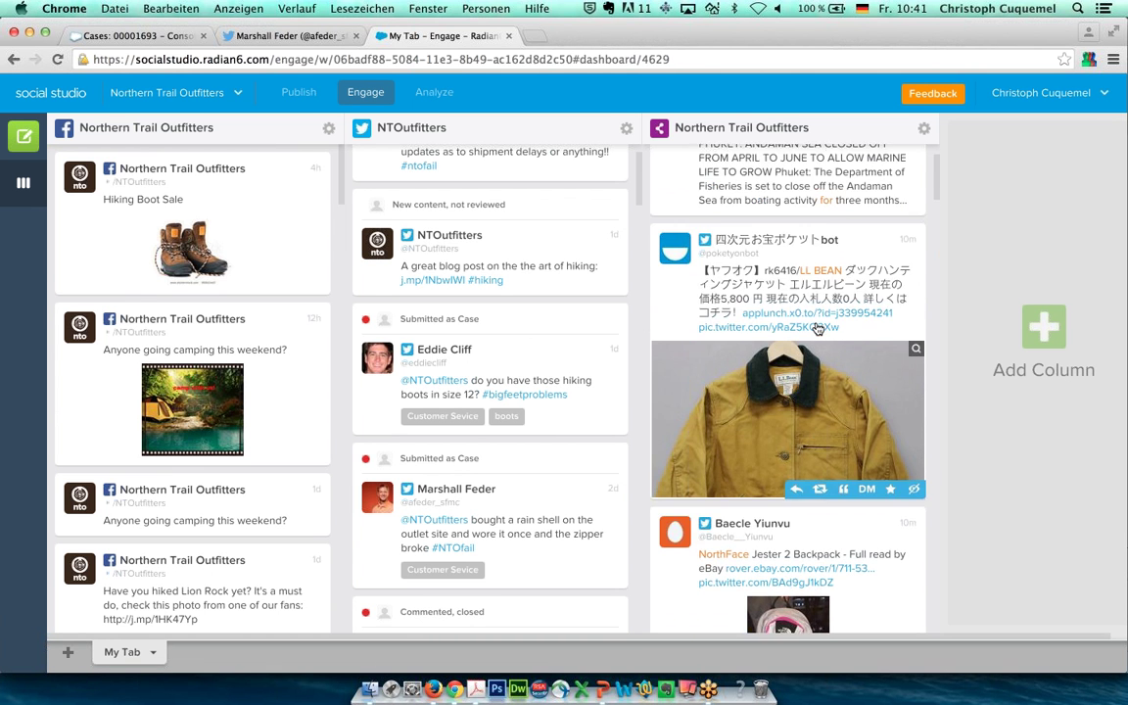
scroll(818, 330, "up", 2)
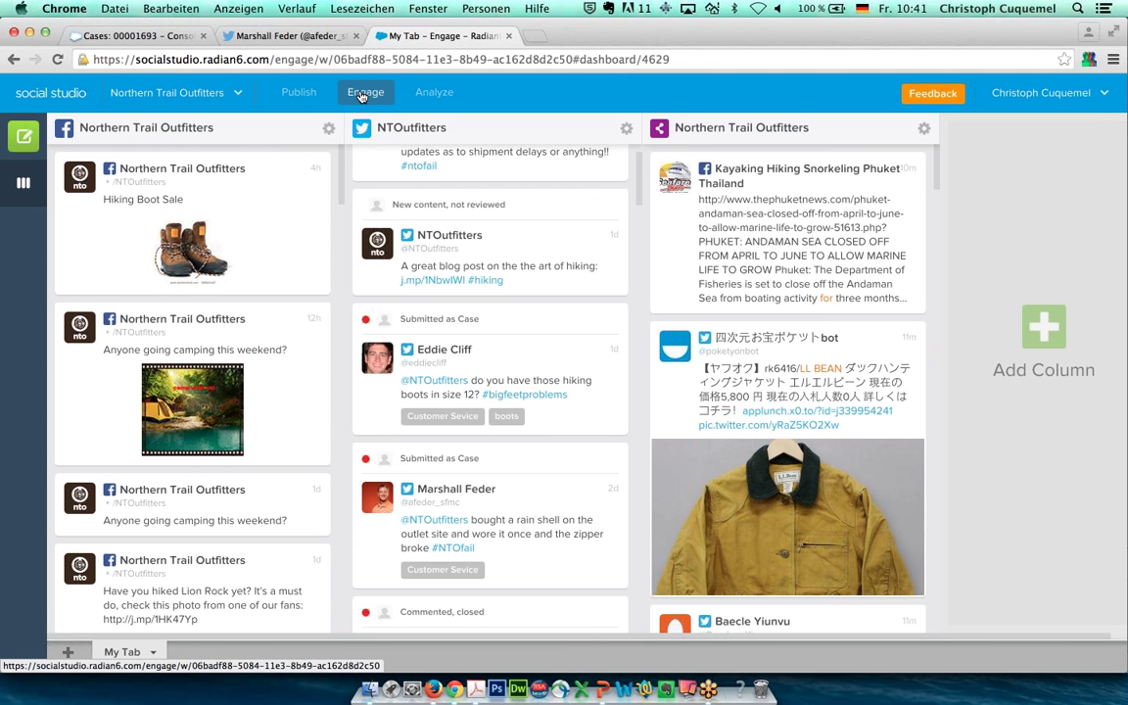
Open the Hiking Social Listening Summary dashboard from Social Studio's Analyze dashboard gallery
left_click(436, 92)
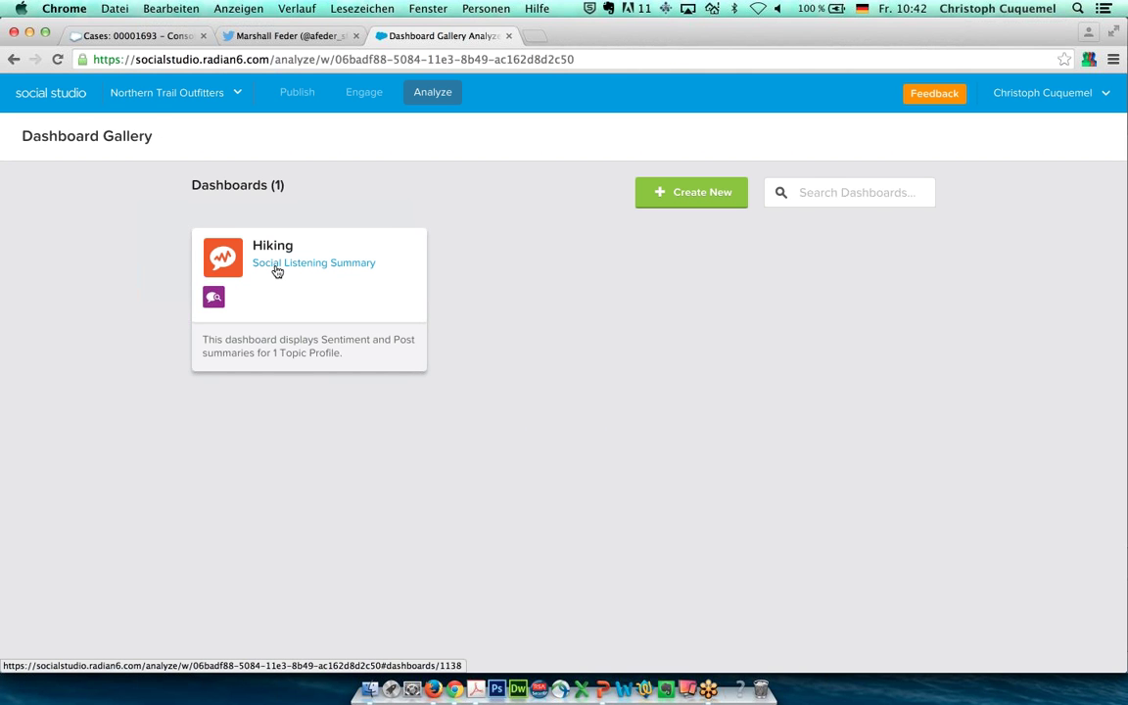
left_click(278, 271)
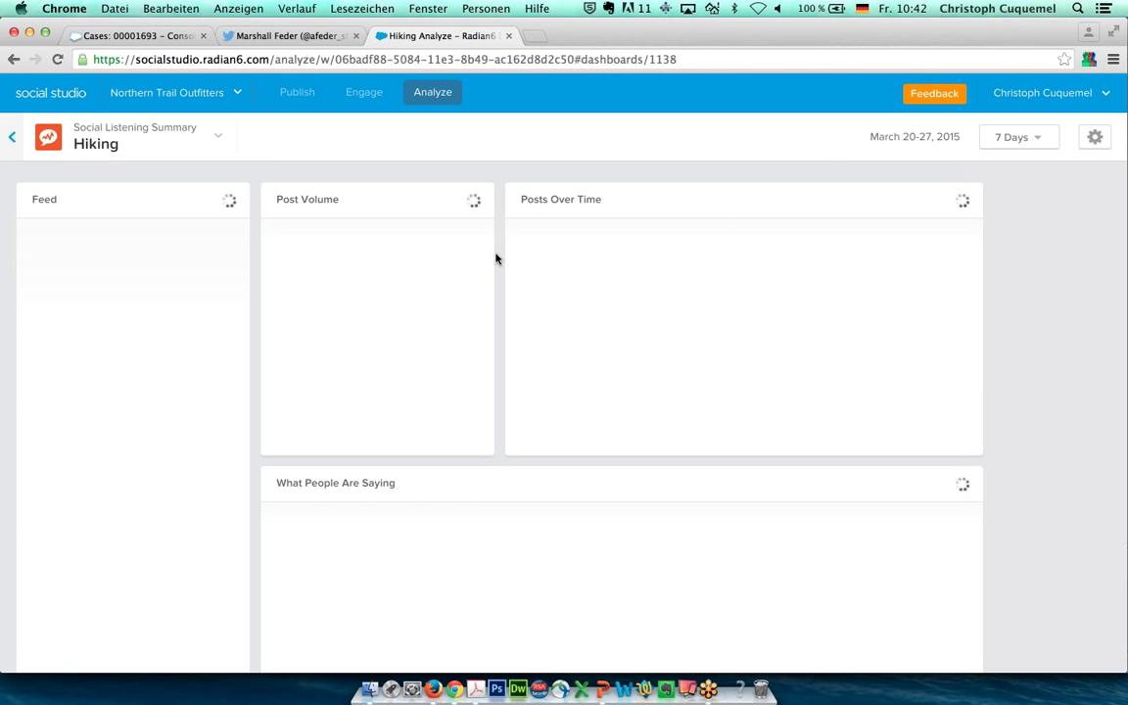
Review the topic profiles available as sources for the Hiking dashboard and close the source editor without changes
left_click(1097, 140)
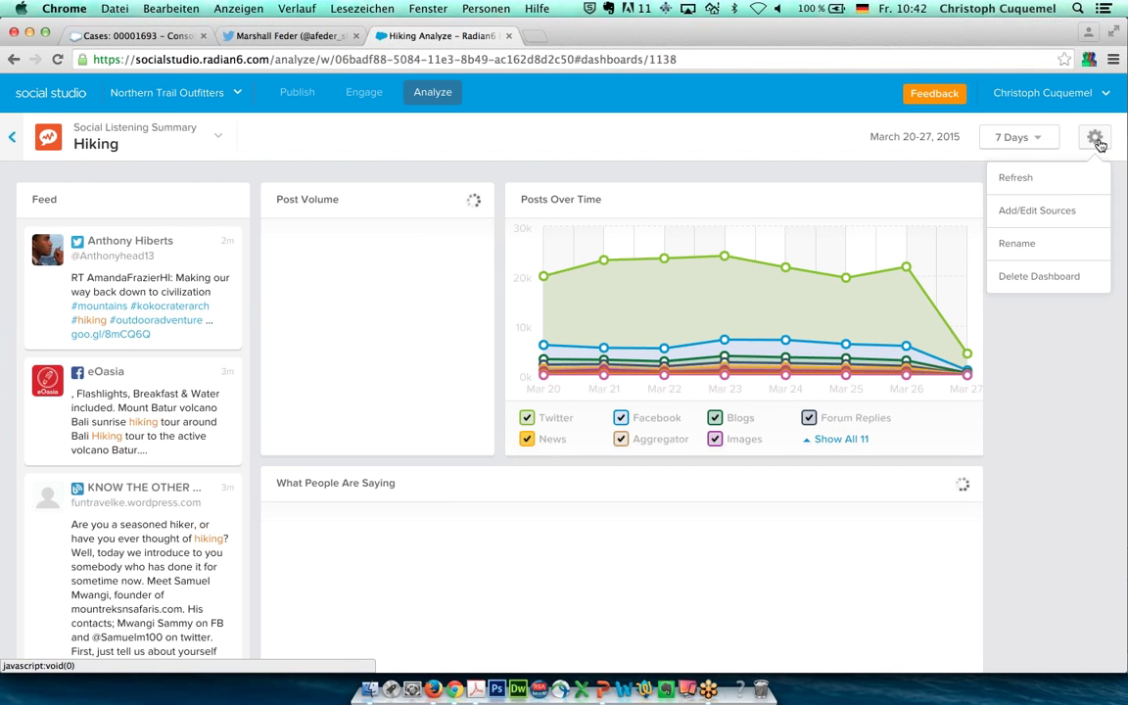
left_click(1018, 215)
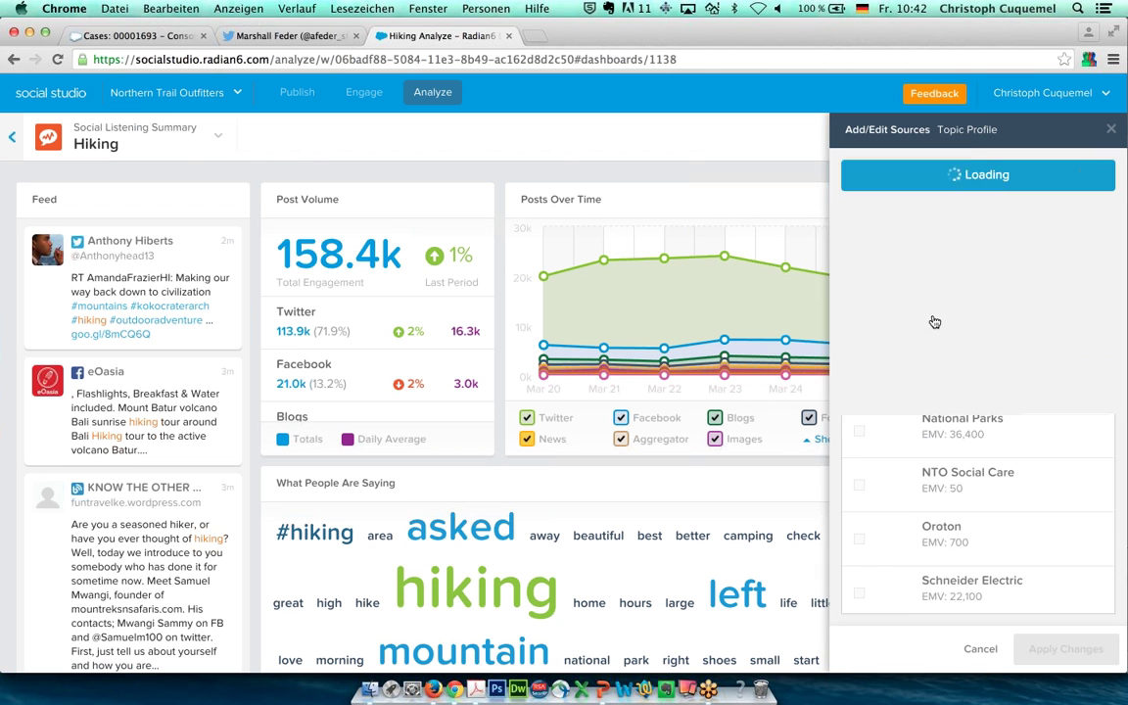
scroll(957, 285, "down", 2)
scroll(958, 294, "down", 3)
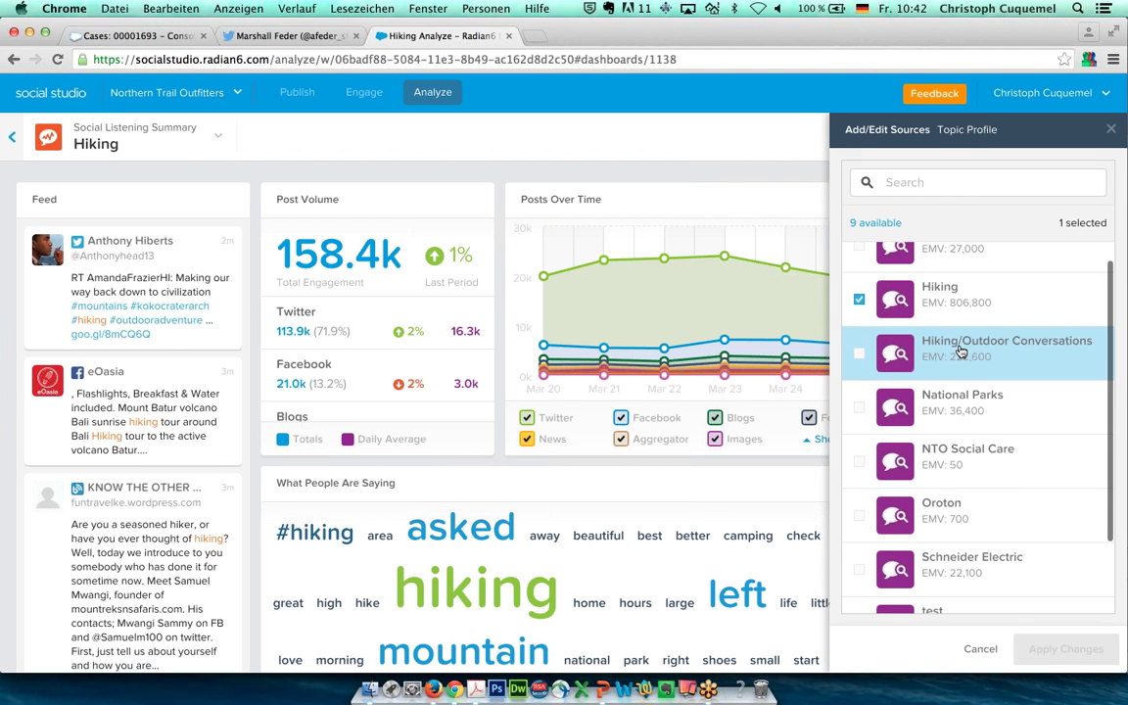
scroll(960, 342, "up", 4)
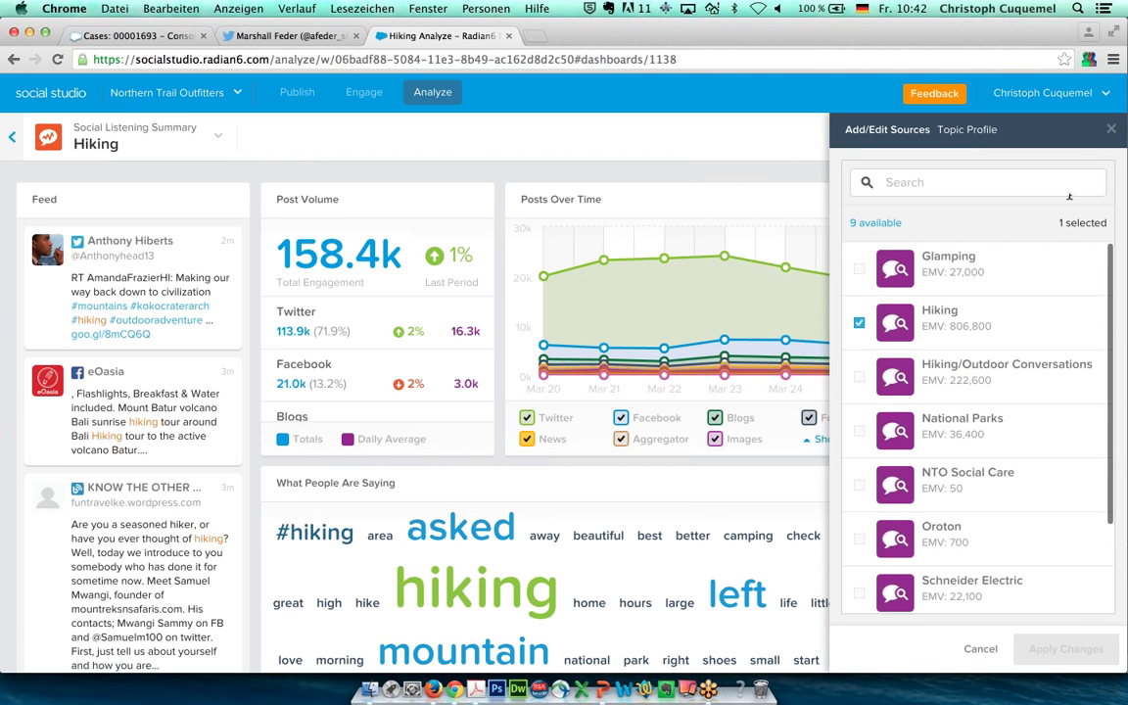
left_click(1111, 130)
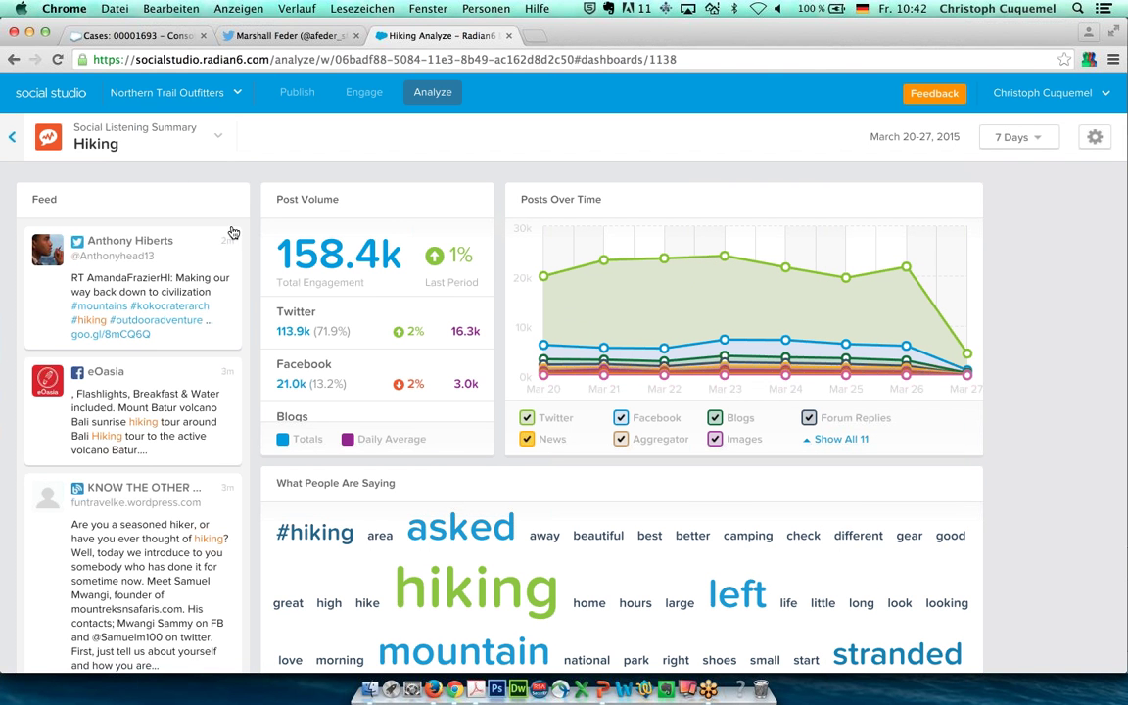
Browse the posts in the Hiking dashboard's feed
scroll(151, 266, "down", 2)
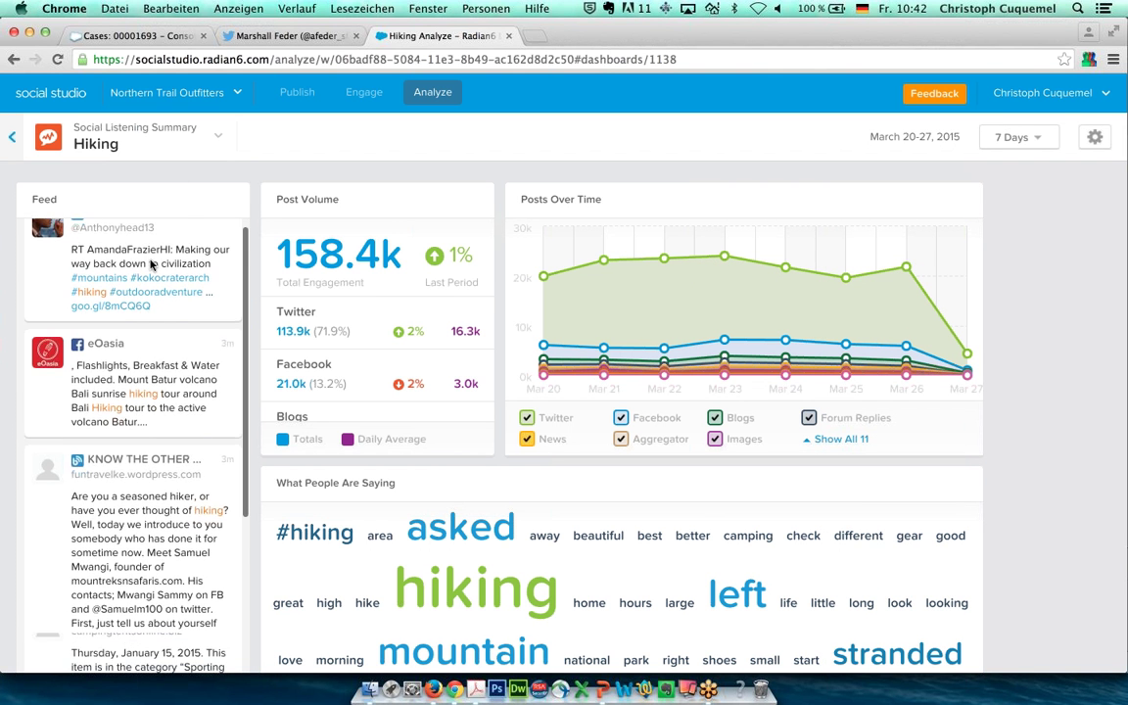